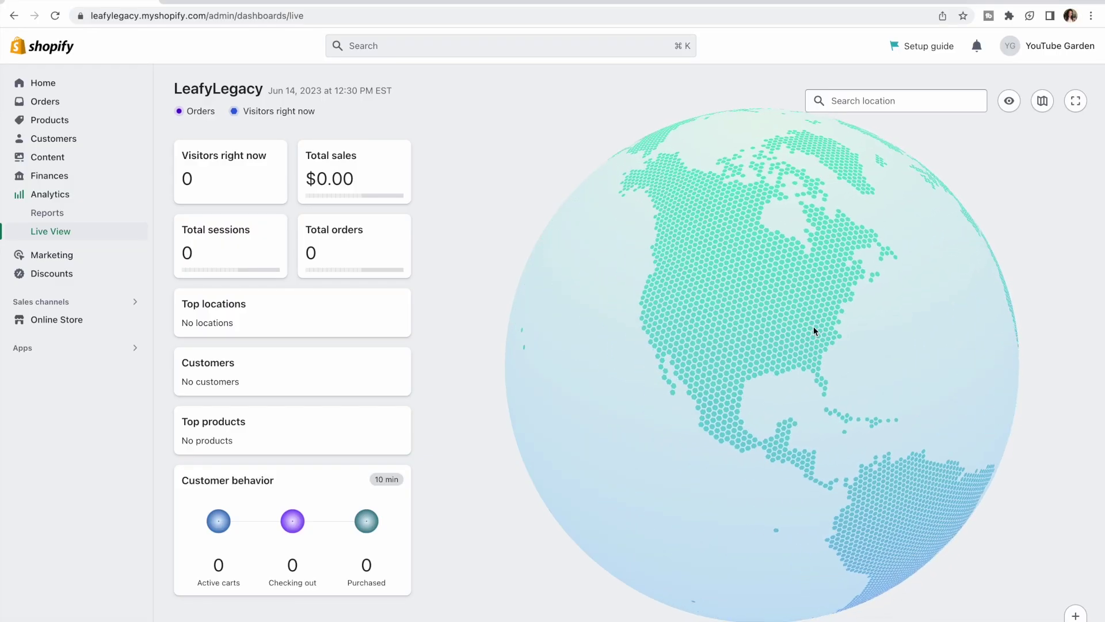
{"action": "left_click_drag", "start_coordinate": [816, 333], "coordinate": [698, 350]}
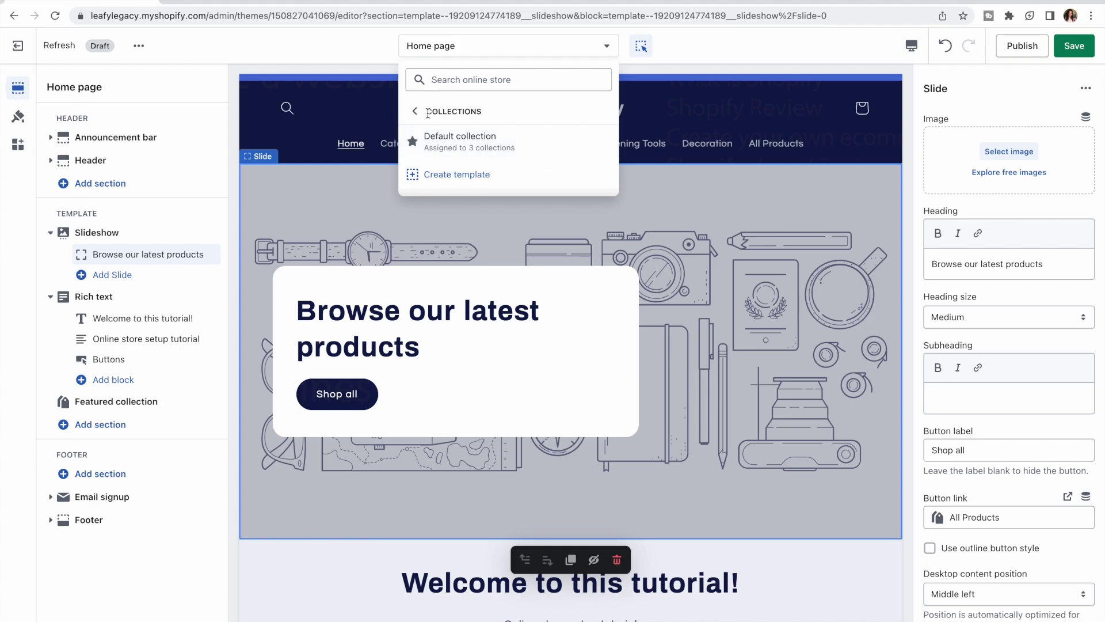
Step: Preview the Clay Plant Pot page in the theme editor using the Default product template
{"action": "left_click", "coordinate": [415, 111]}
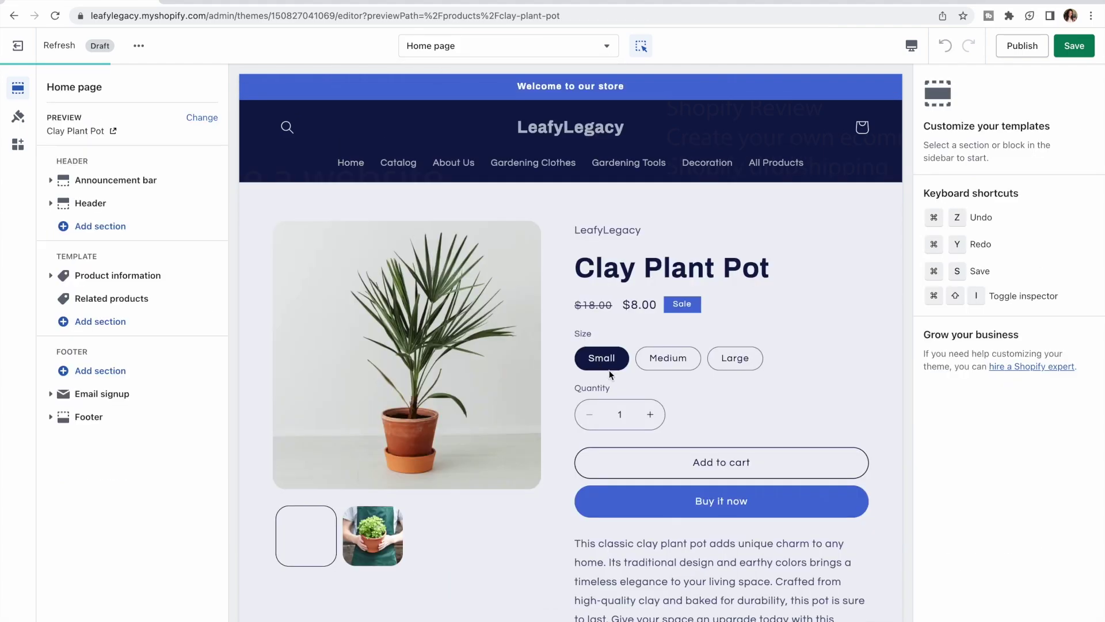
{"action": "scroll", "coordinate": [609, 371], "scroll_direction": "down", "scroll_amount": 3}
{"action": "scroll", "coordinate": [609, 371], "scroll_direction": "down", "scroll_amount": 3}
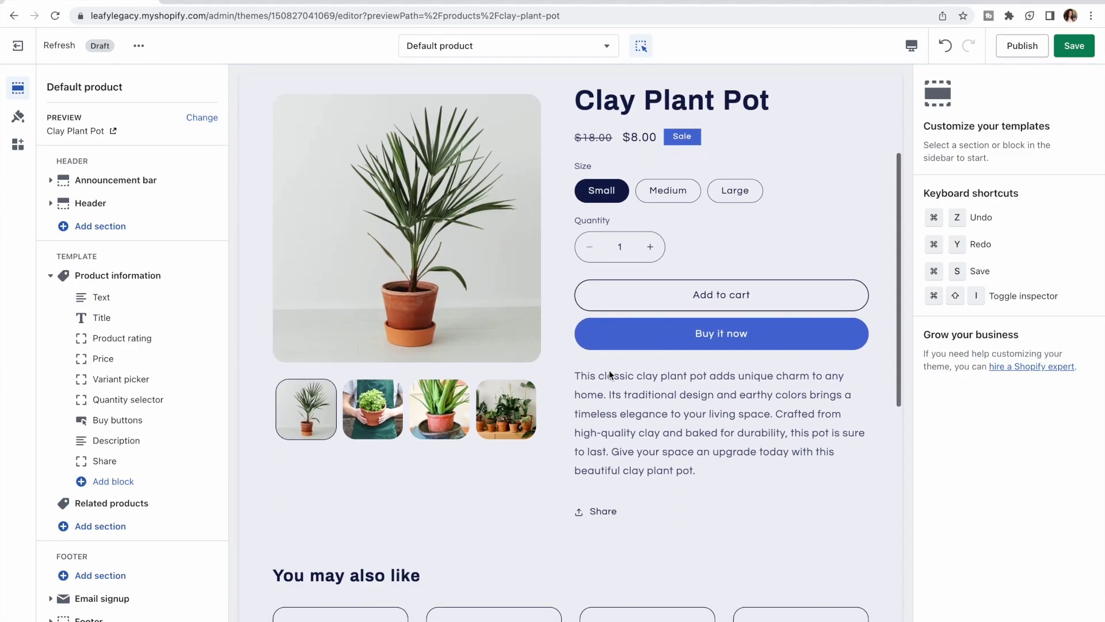
{"action": "scroll", "coordinate": [609, 371], "scroll_direction": "up", "scroll_amount": 5}
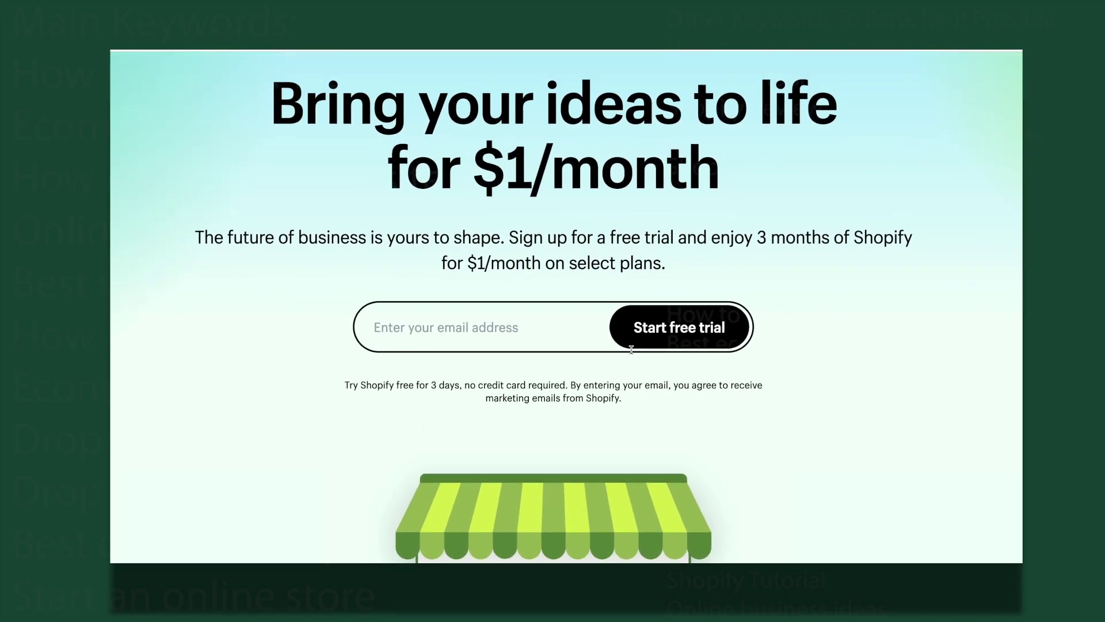
{"action": "scroll", "coordinate": [842, 301], "scroll_direction": "up", "scroll_amount": 3}
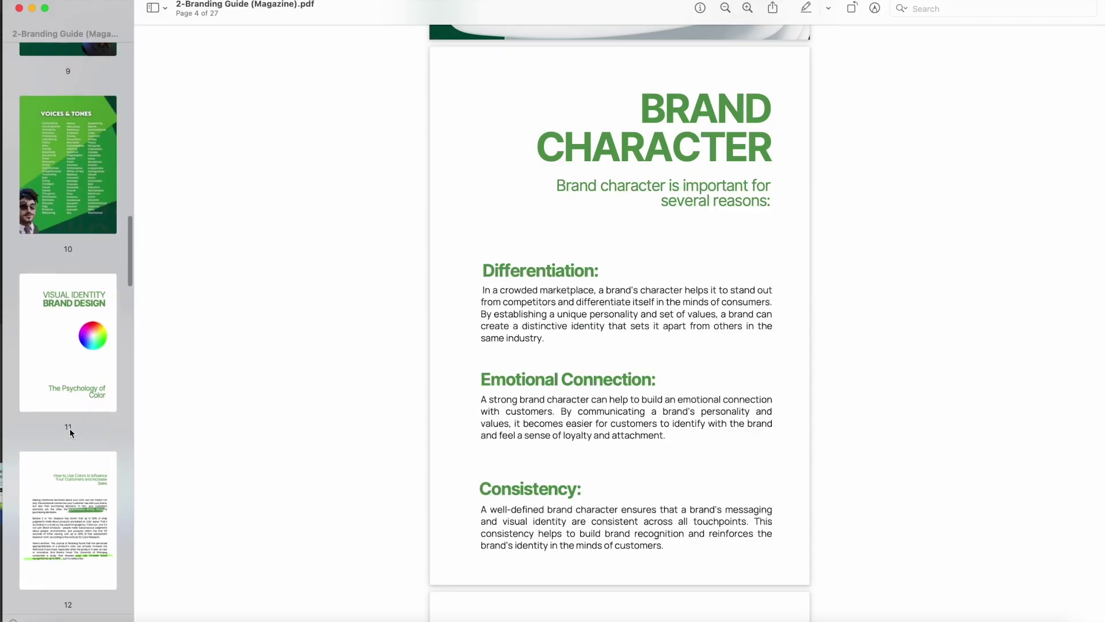
Step: Look through the Branding Guide PDF's pages on visual identity, brand design and the psychology of color
{"action": "scroll", "coordinate": [69, 345], "scroll_direction": "down", "scroll_amount": 3}
{"action": "left_click", "coordinate": [69, 294]}
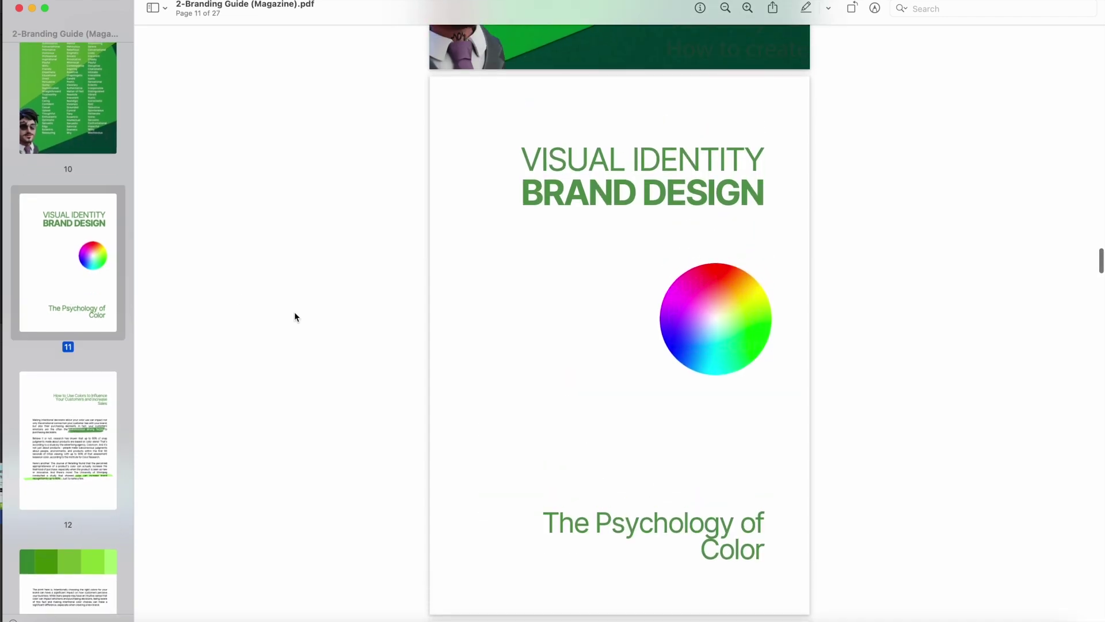
{"action": "scroll", "coordinate": [109, 411], "scroll_direction": "down", "scroll_amount": 5}
{"action": "left_click", "coordinate": [84, 371]}
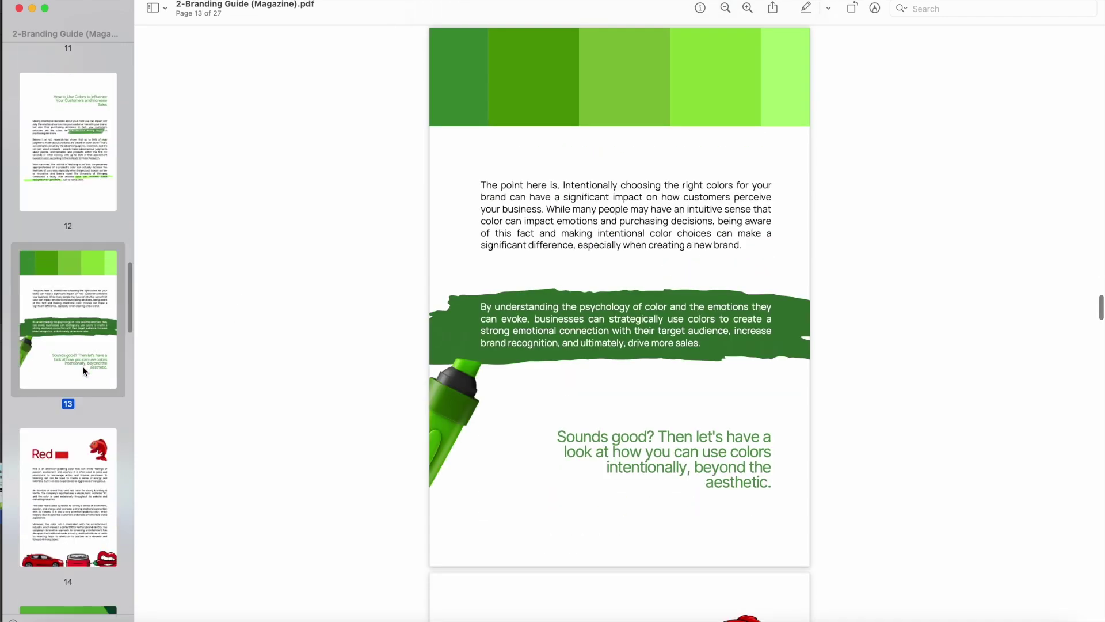
{"action": "scroll", "coordinate": [83, 371], "scroll_direction": "down", "scroll_amount": 1}
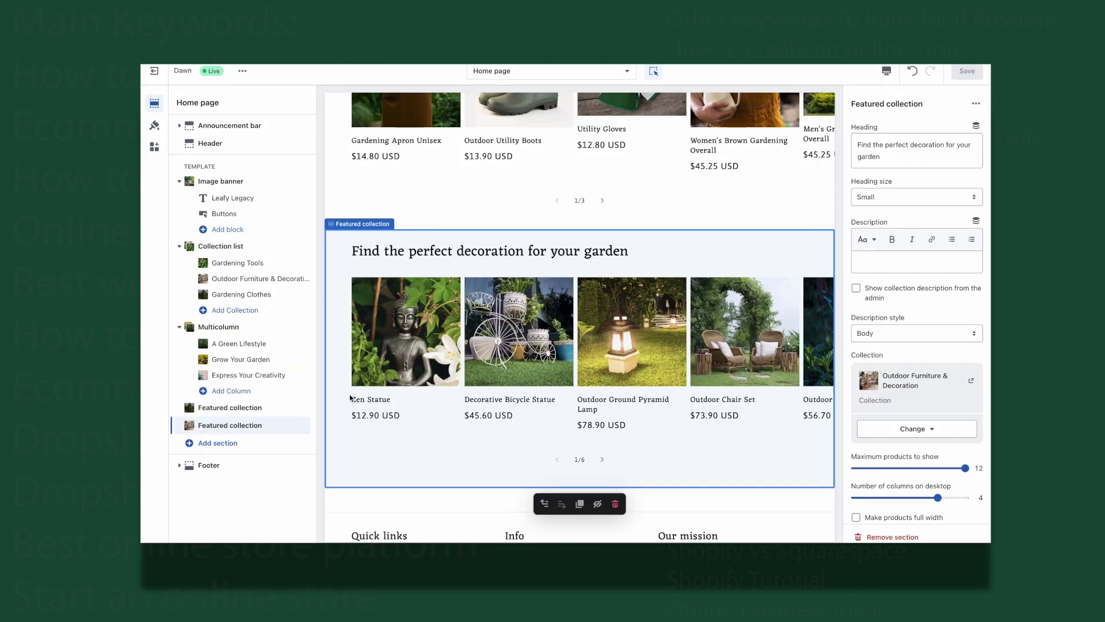
Step: Open the collection choices for the Gardening Tools block in the home page's Collection list
{"action": "mouse_move", "coordinate": [264, 268]}
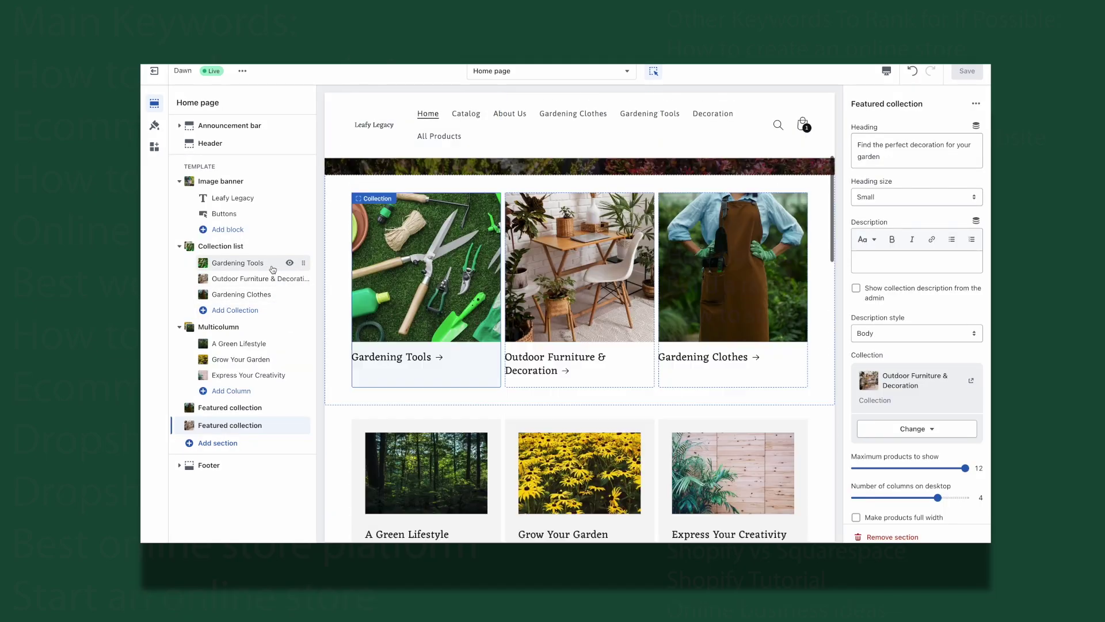
{"action": "left_click", "coordinate": [264, 269]}
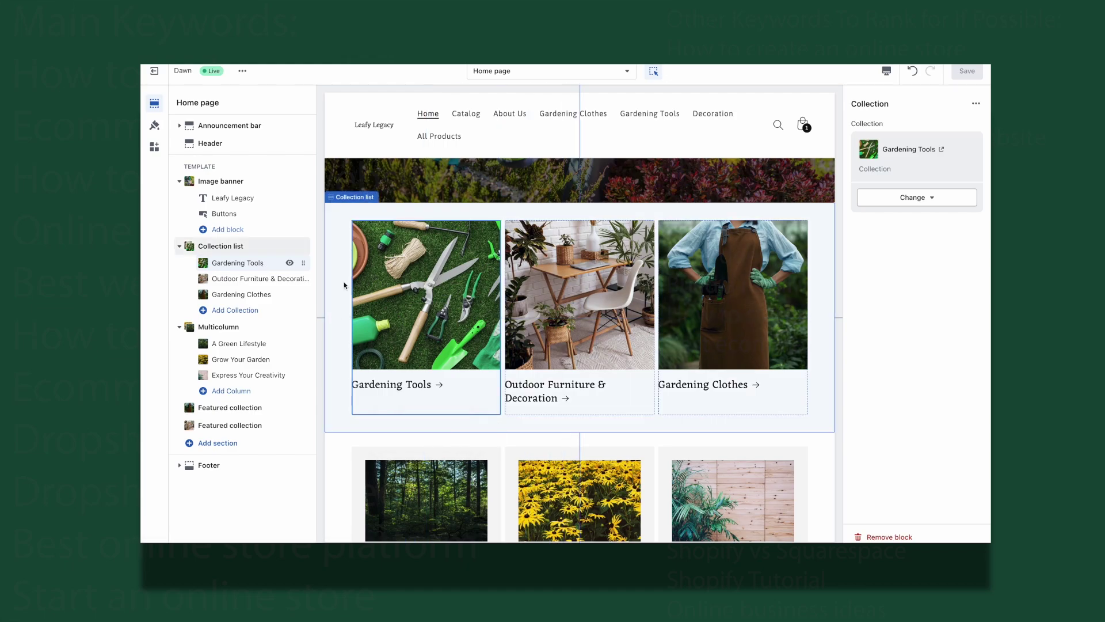
{"action": "left_click", "coordinate": [923, 199]}
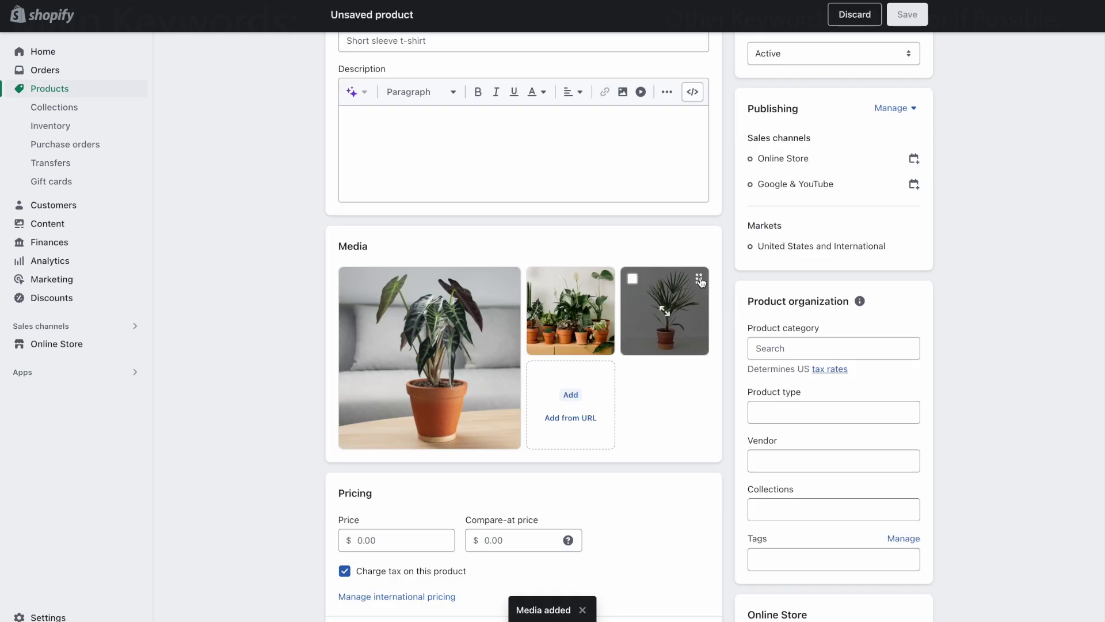
Step: Make the potted palm photo the first image in the unsaved product's media
{"action": "left_click_drag", "start_coordinate": [700, 281], "coordinate": [532, 302]}
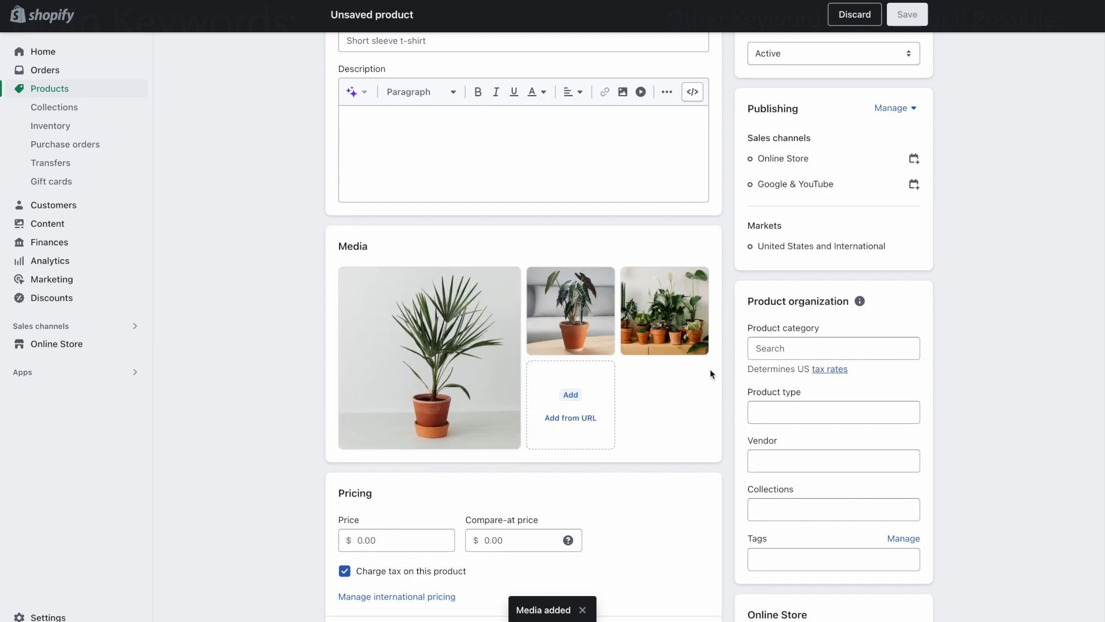
{"action": "scroll", "coordinate": [716, 396], "scroll_direction": "down", "scroll_amount": 3}
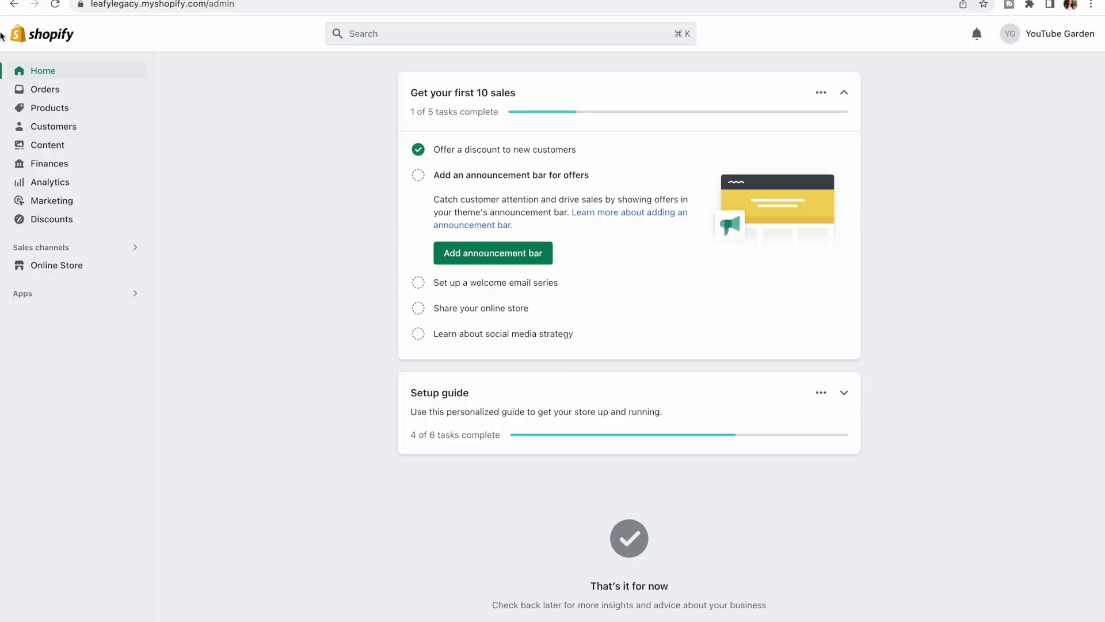
Step: Look over the admin home page and open the store's Orders section
{"action": "scroll", "coordinate": [0, 36], "scroll_direction": "up", "scroll_amount": 5}
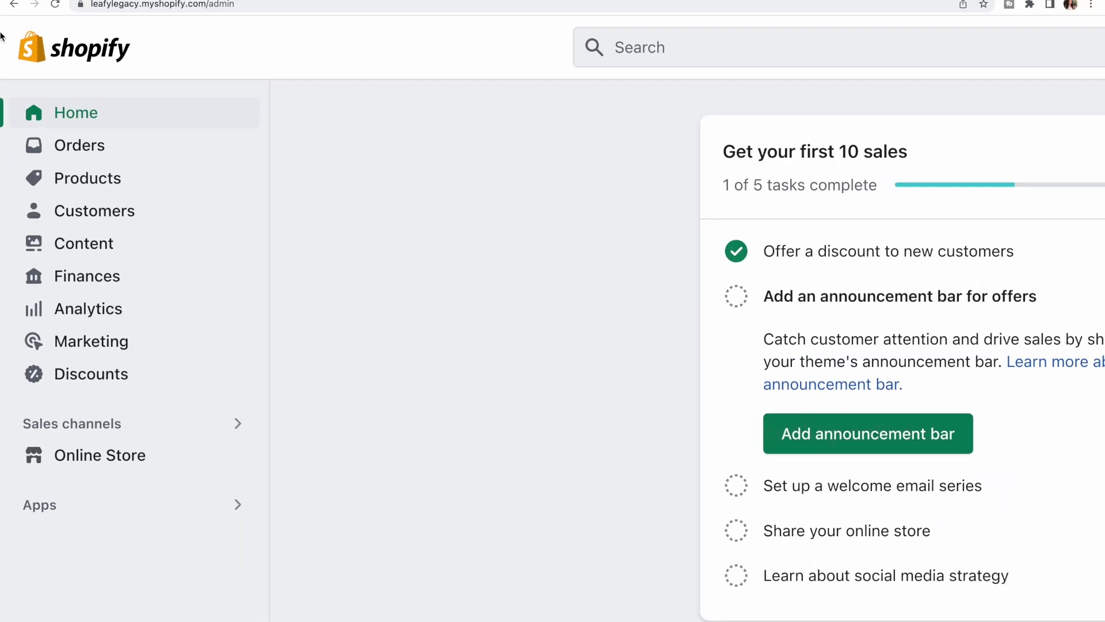
{"action": "scroll", "coordinate": [0, 36], "scroll_direction": "down", "scroll_amount": 5}
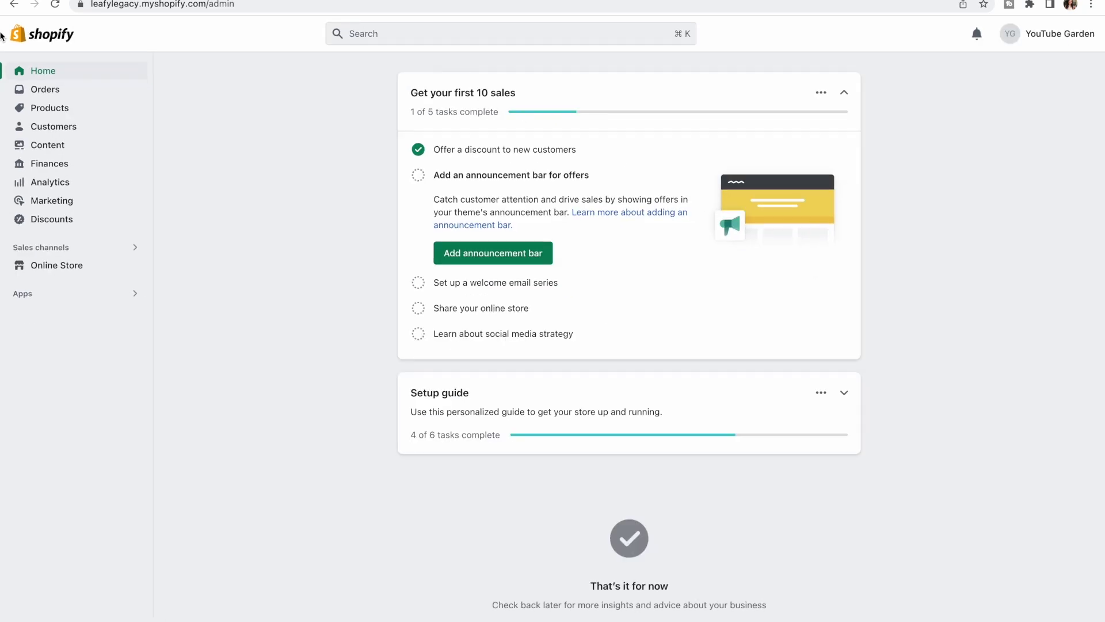
{"action": "left_click", "coordinate": [60, 87]}
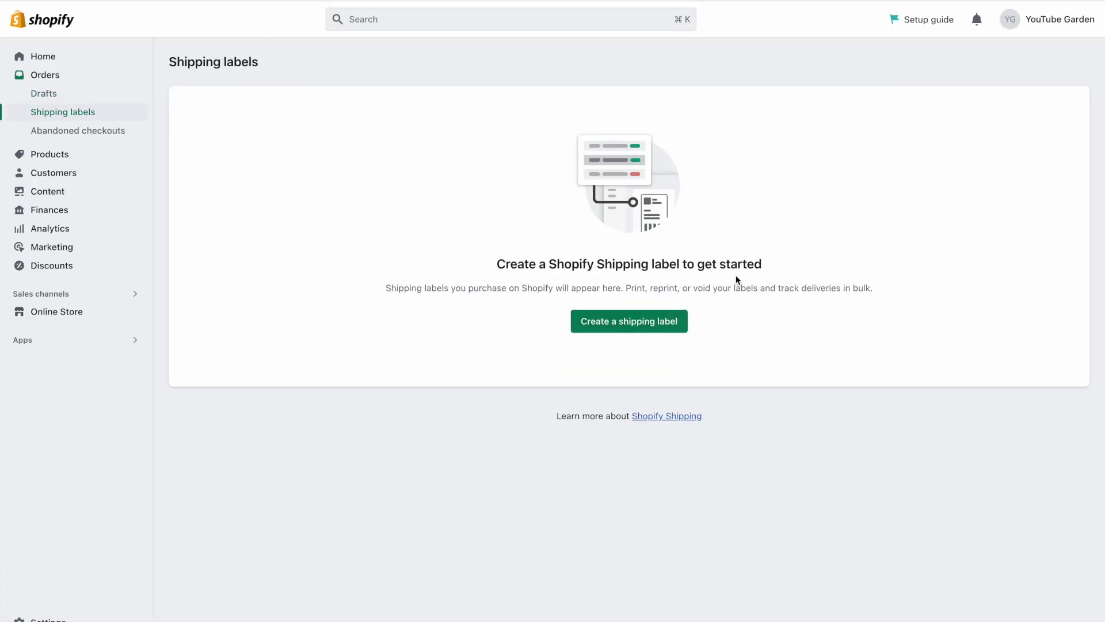
Step: Open the abandoned checkouts page and examine its notice about checkout automation
{"action": "left_click", "coordinate": [125, 132]}
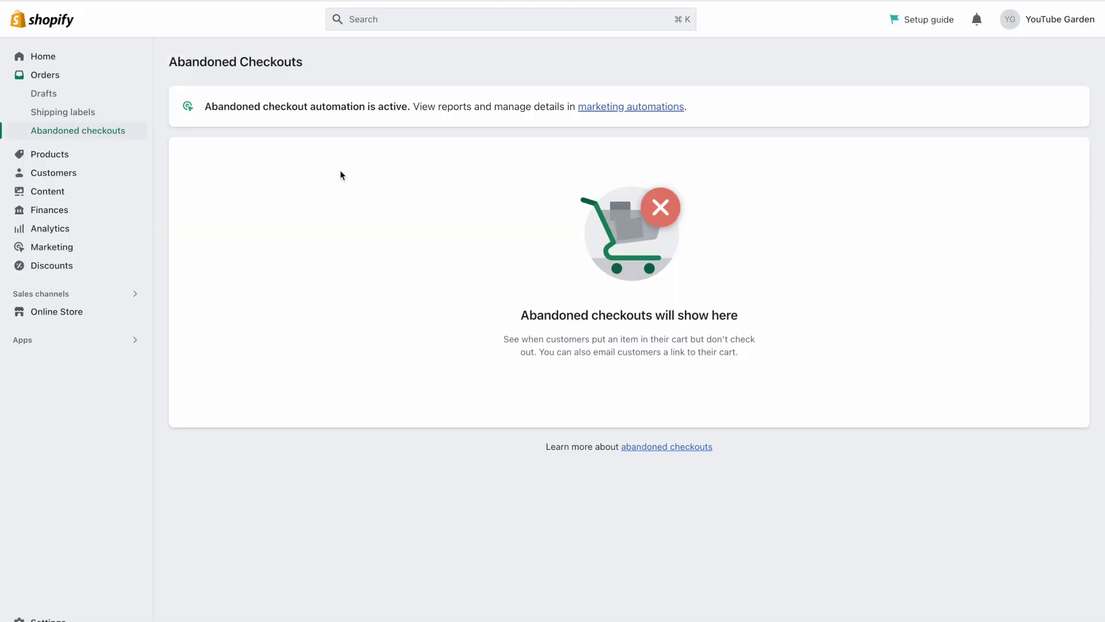
{"action": "left_click_drag", "start_coordinate": [205, 106], "coordinate": [372, 117]}
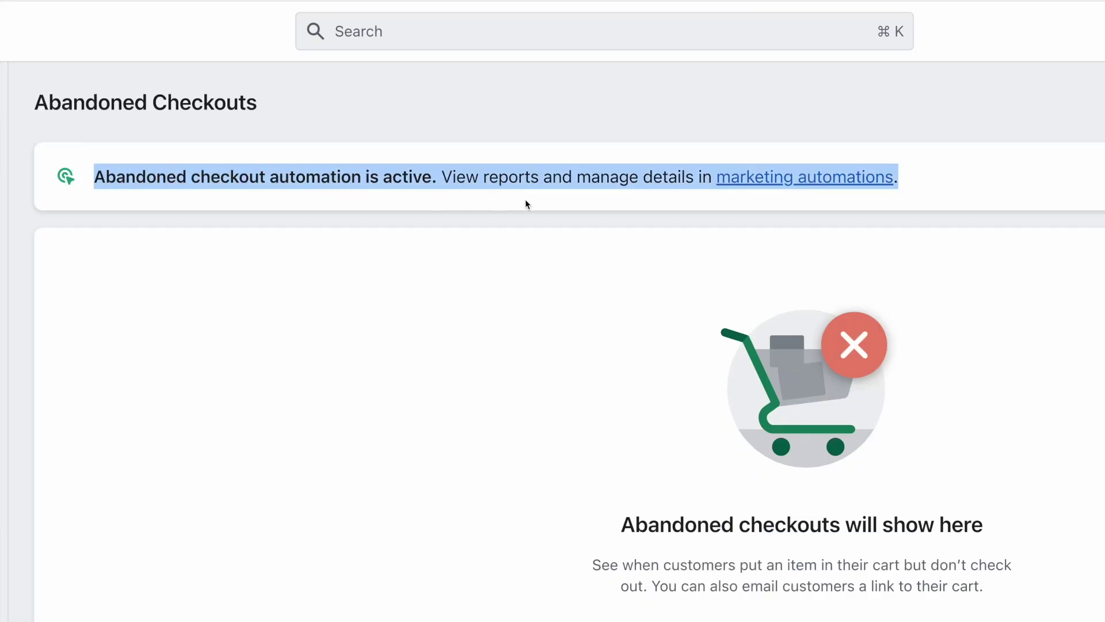
{"action": "left_click", "coordinate": [624, 202]}
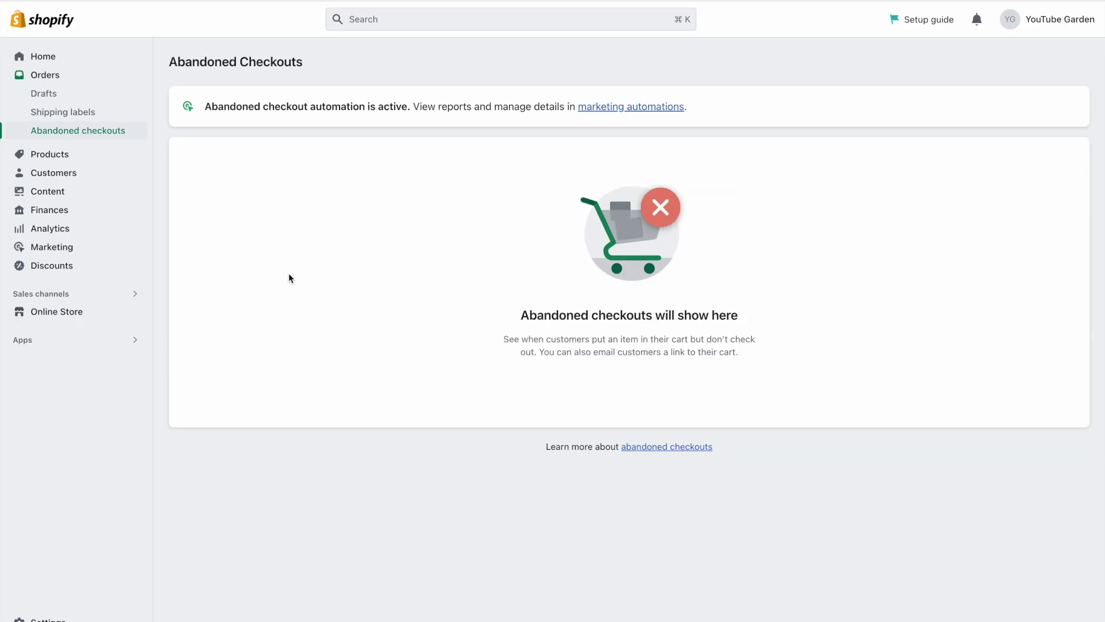
Step: Start adding a new product from the store's product list
{"action": "left_click", "coordinate": [56, 157]}
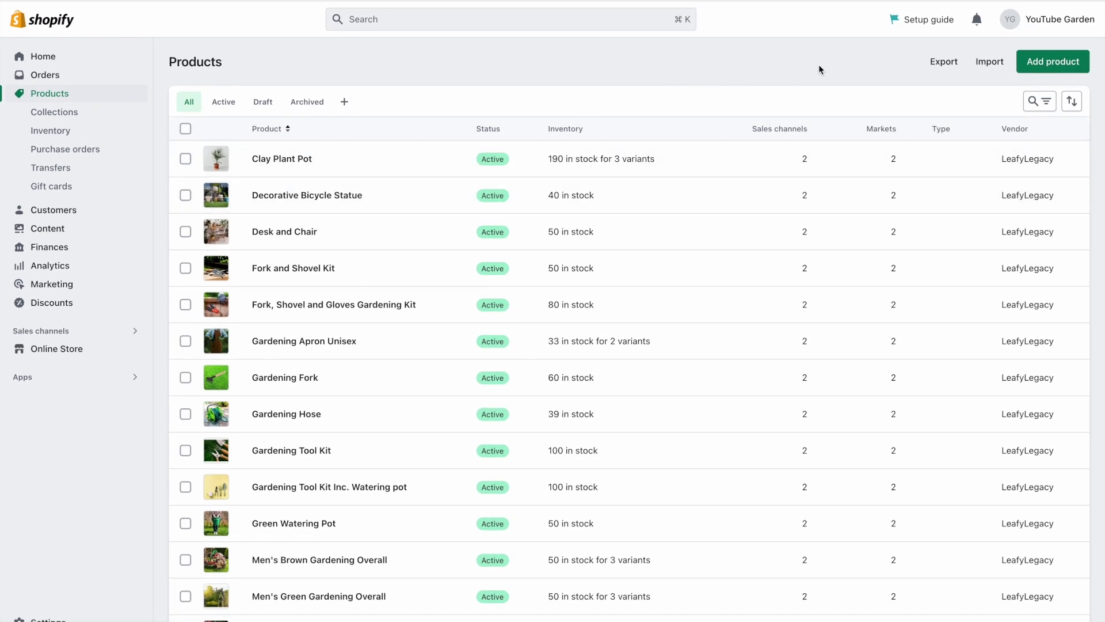
{"action": "left_click", "coordinate": [1030, 65]}
{"action": "left_click", "coordinate": [664, 122]}
{"action": "left_click", "coordinate": [665, 218]}
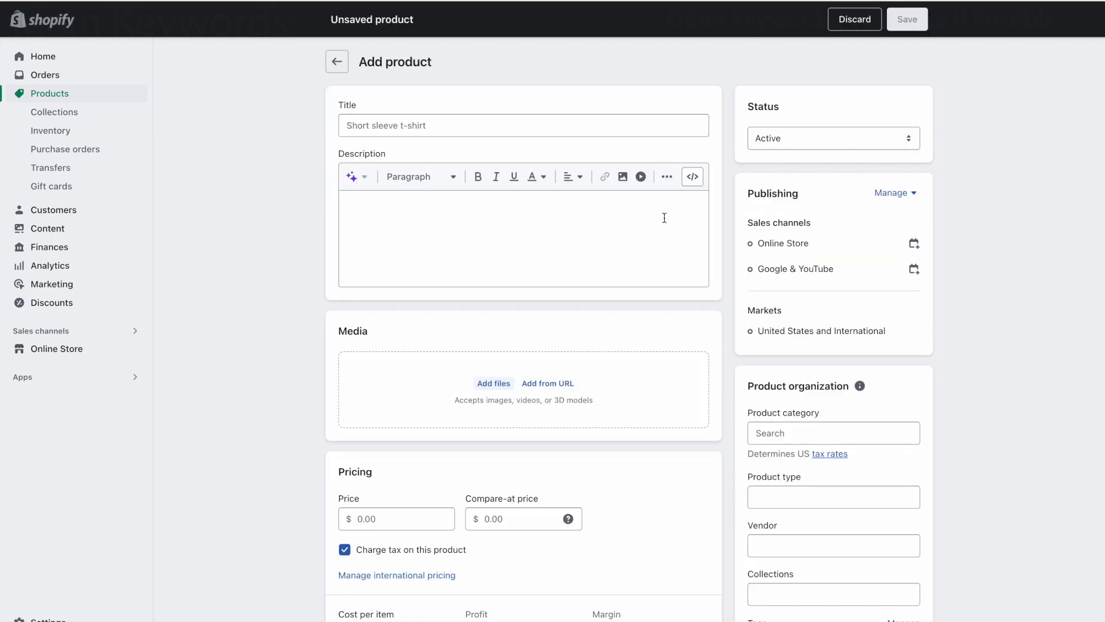
Step: Reorder the new product's media so that the potted palm photo becomes the main image
{"action": "scroll", "coordinate": [664, 218], "scroll_direction": "down", "scroll_amount": 2}
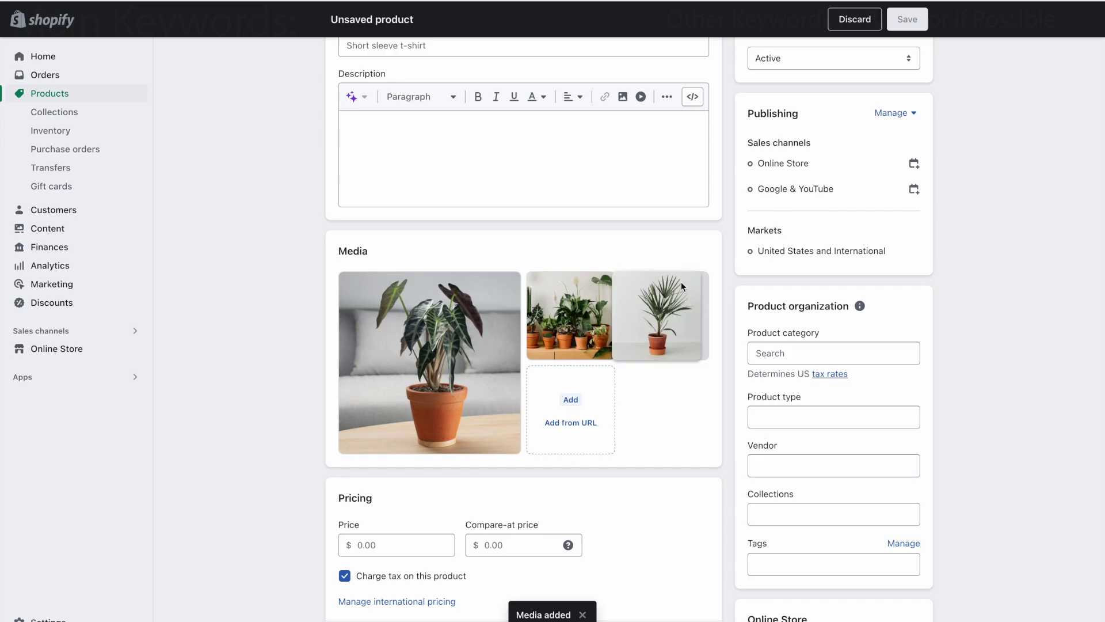
{"action": "left_click_drag", "start_coordinate": [682, 281], "coordinate": [506, 305]}
Step: Set the product's price to $7.99 and its compare-at price to $15.55
{"action": "scroll", "coordinate": [716, 402], "scroll_direction": "down", "scroll_amount": 4}
{"action": "left_click", "coordinate": [446, 319]}
{"action": "type", "text": "7.99"}
{"action": "left_click", "coordinate": [528, 318]}
{"action": "type", "text": "15.55"}
{"action": "left_click", "coordinate": [644, 332]}
Step: Allow the product to continue selling when out of stock
{"action": "scroll", "coordinate": [717, 381], "scroll_direction": "down", "scroll_amount": 4}
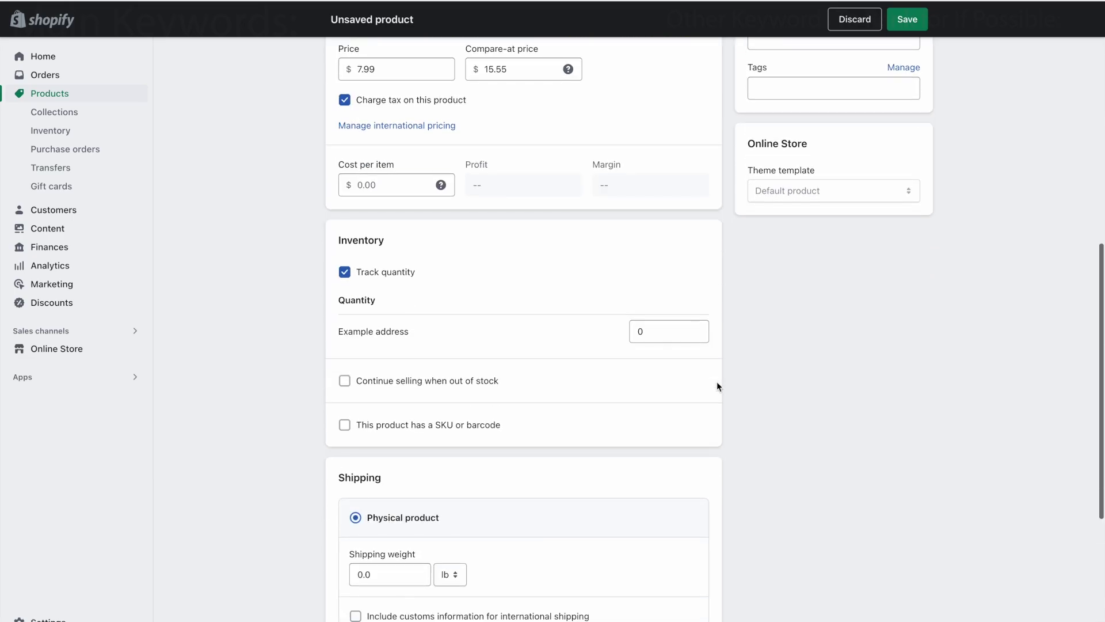
{"action": "scroll", "coordinate": [716, 381], "scroll_direction": "down", "scroll_amount": 1}
{"action": "left_click", "coordinate": [472, 319]}
Step: Add a Size option to the product's variants with the values Small, Medium and Large
{"action": "scroll", "coordinate": [730, 398], "scroll_direction": "down", "scroll_amount": 3}
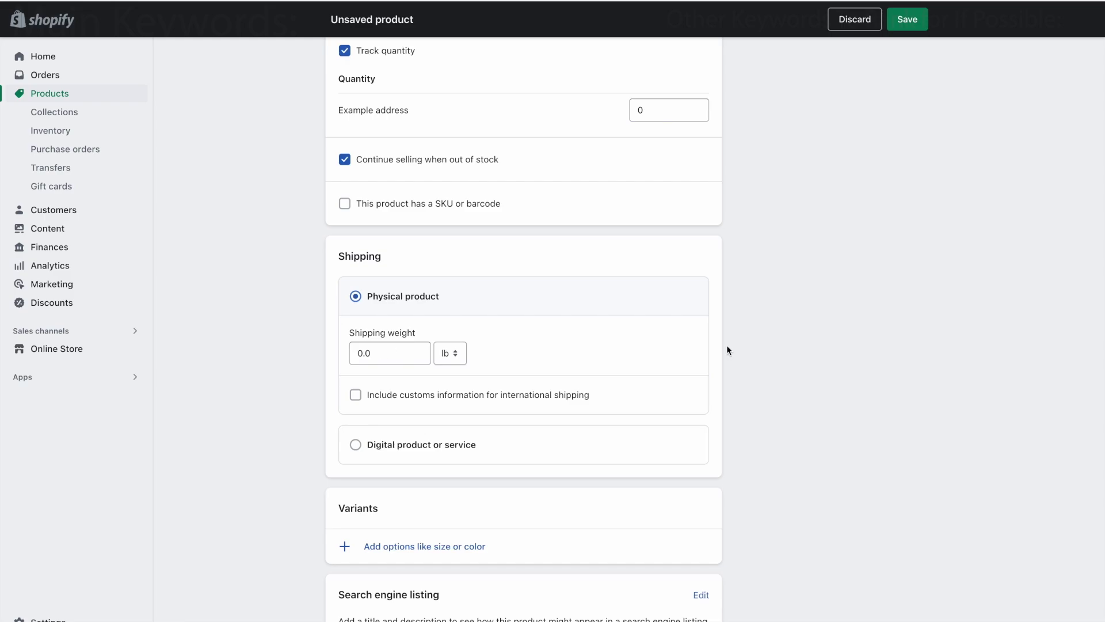
{"action": "scroll", "coordinate": [727, 349], "scroll_direction": "down", "scroll_amount": 2}
{"action": "left_click", "coordinate": [458, 490]}
{"action": "scroll", "coordinate": [738, 448], "scroll_direction": "down", "scroll_amount": 2}
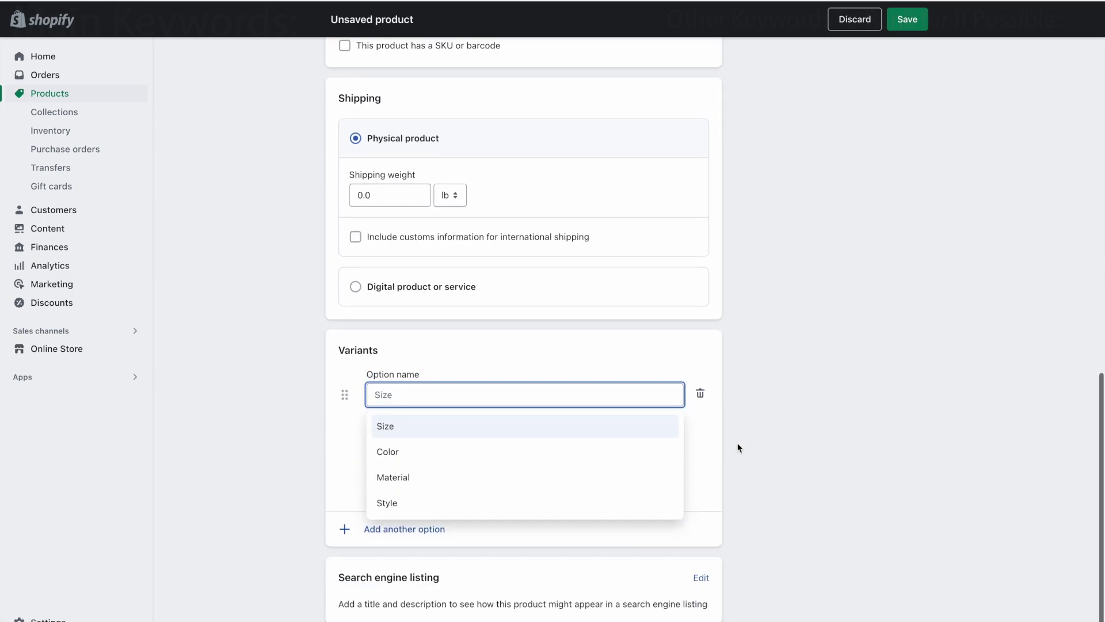
{"action": "left_click", "coordinate": [540, 384]}
{"action": "type", "text": "Small"}
{"action": "key", "text": "Return"}
{"action": "type", "text": "Medium"}
{"action": "key", "text": "Return"}
{"action": "type", "text": "Larg"}
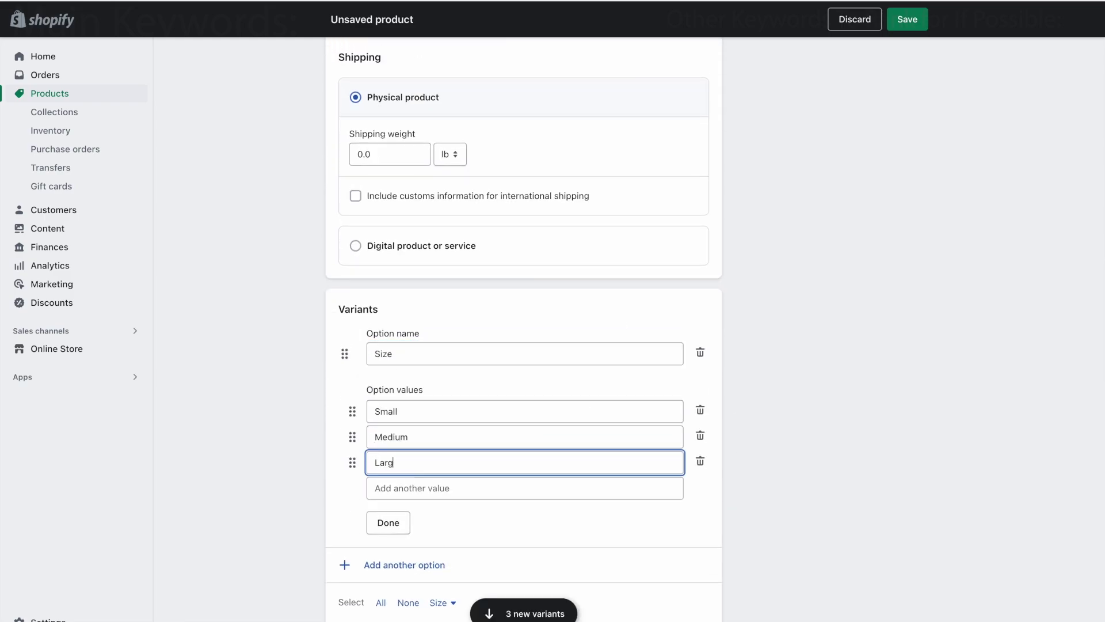
{"action": "type", "text": "e"}
Step: Fill the search listing with title "Leafy Legacy - Clay Plant Pot - Gardening Shop" and meta description "Buy clant pots at the best price! Free shipping worldwide.", and save
{"action": "scroll", "coordinate": [648, 482], "scroll_direction": "down", "scroll_amount": 9}
{"action": "left_click", "coordinate": [663, 455]}
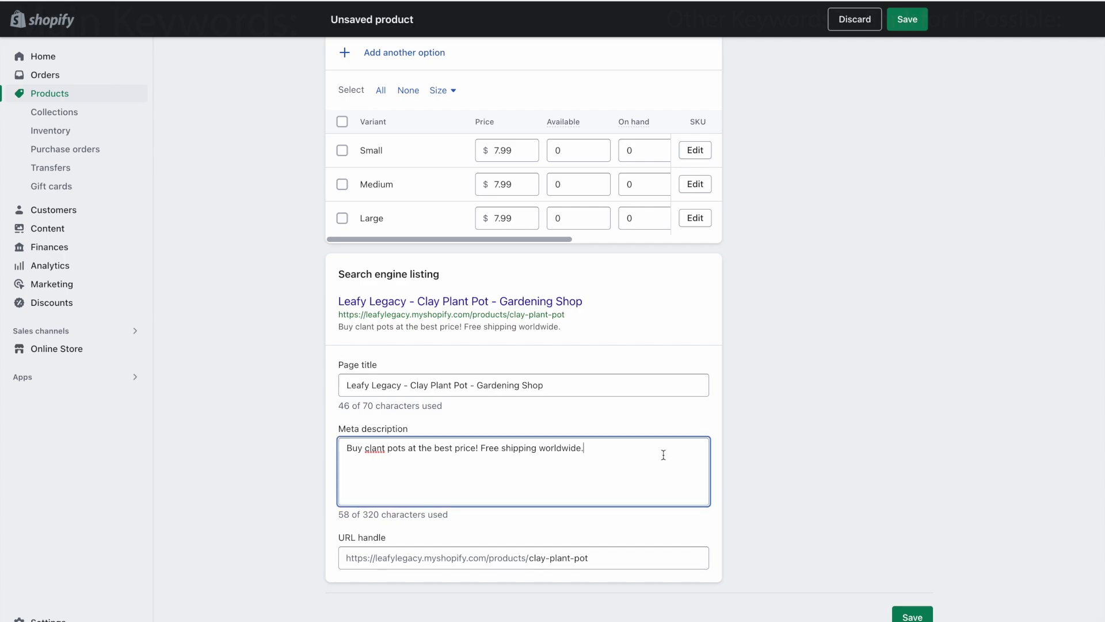
{"action": "left_click", "coordinate": [740, 439]}
{"action": "left_click", "coordinate": [901, 21]}
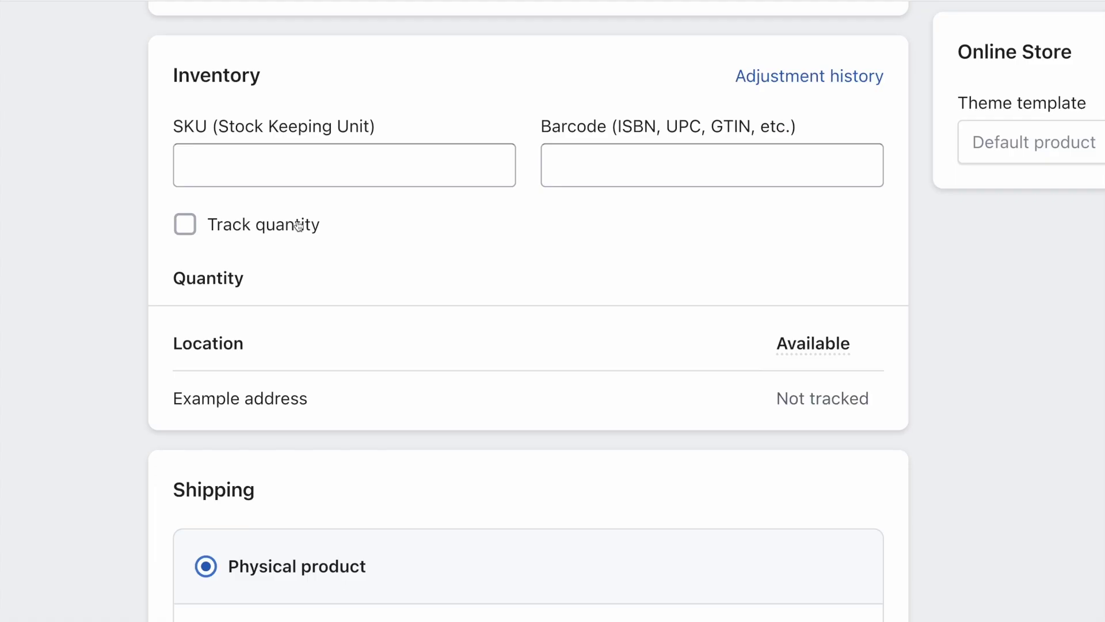
Step: Turn on quantity tracking for the product and open the on-hand quantity adjustment for Example address
{"action": "left_click", "coordinate": [299, 225]}
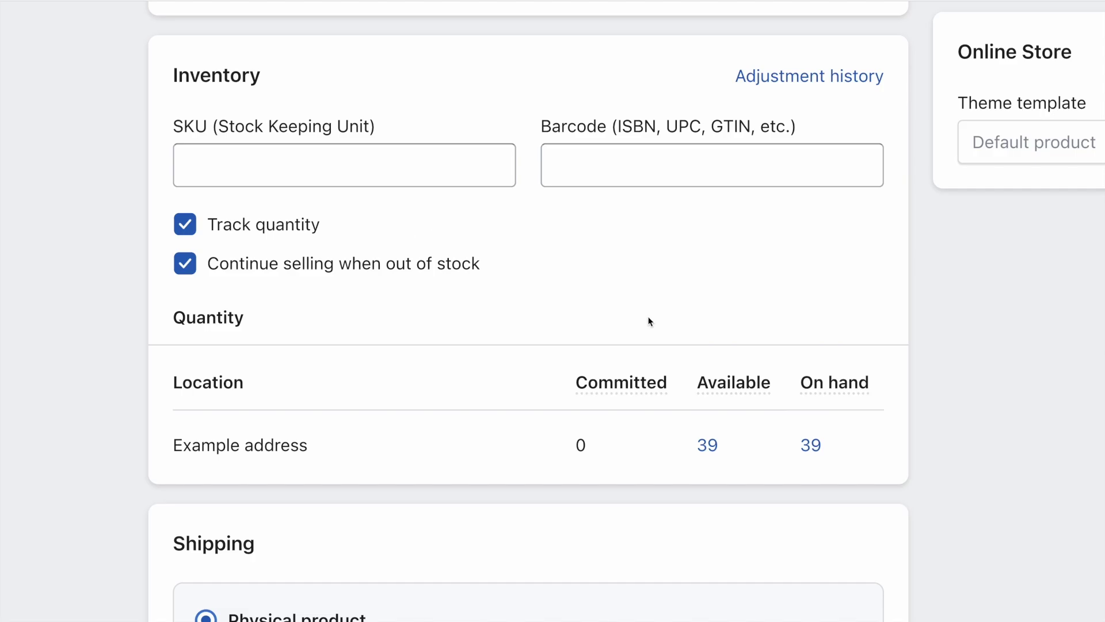
{"action": "left_click", "coordinate": [833, 453]}
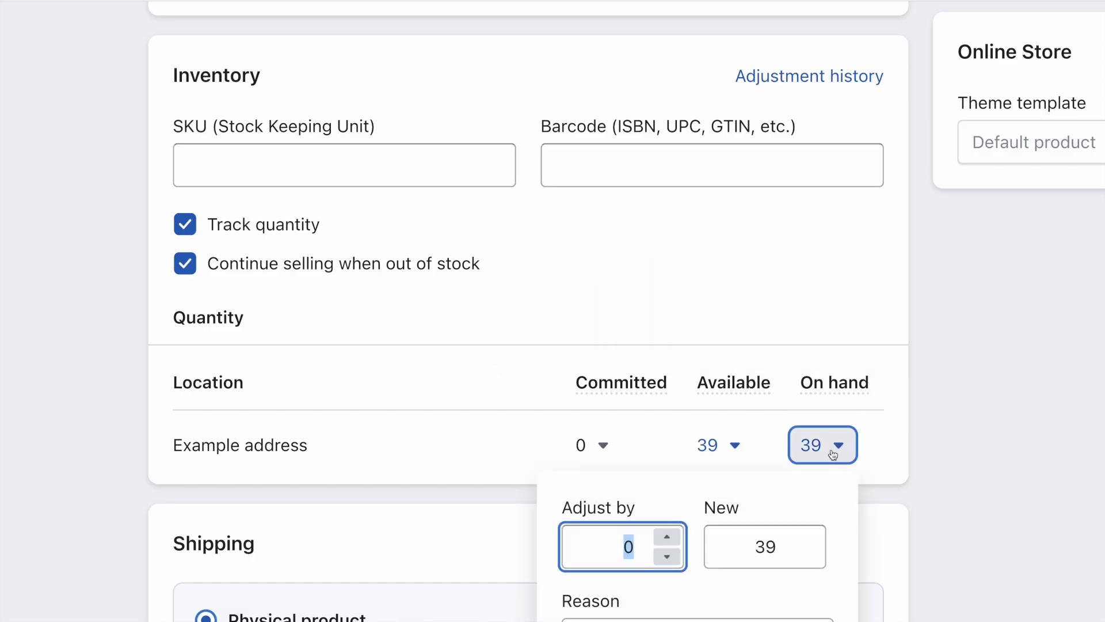
{"action": "scroll", "coordinate": [831, 454], "scroll_direction": "down", "scroll_amount": 5}
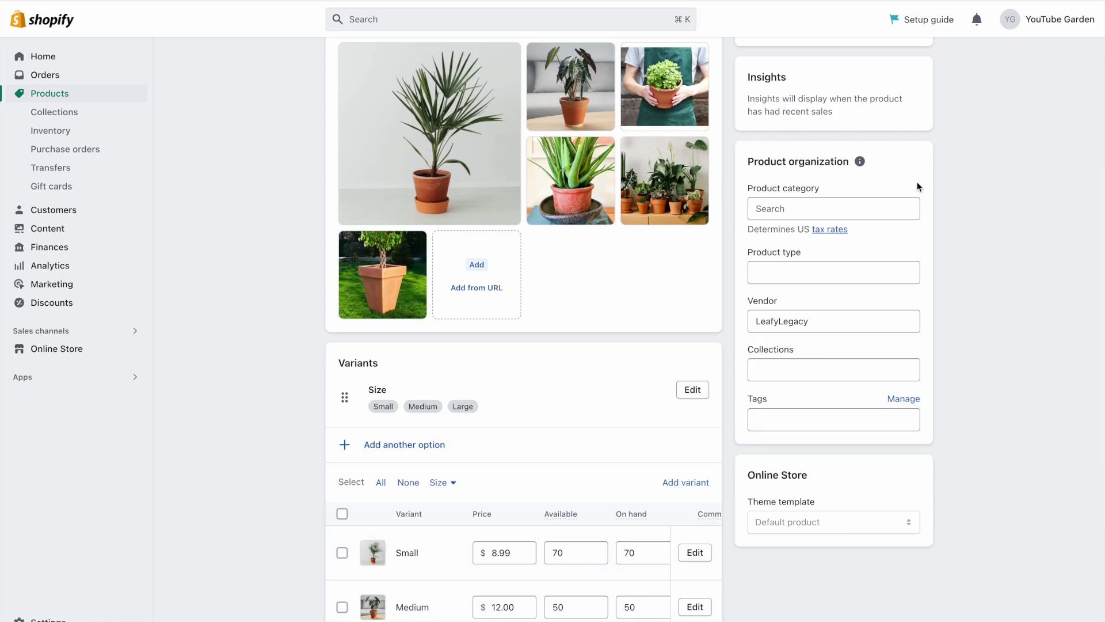
Step: Add the Clay Plant Pot product to the Gardening Tools collection
{"action": "left_click", "coordinate": [887, 367]}
{"action": "left_click", "coordinate": [795, 417]}
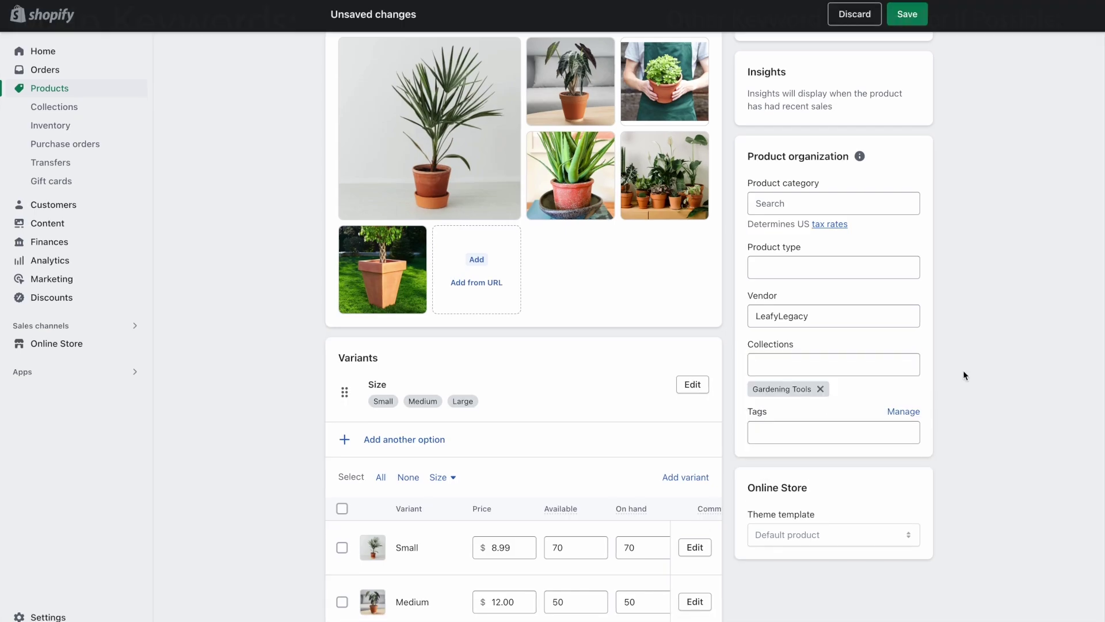
{"action": "scroll", "coordinate": [963, 376], "scroll_direction": "up", "scroll_amount": 5}
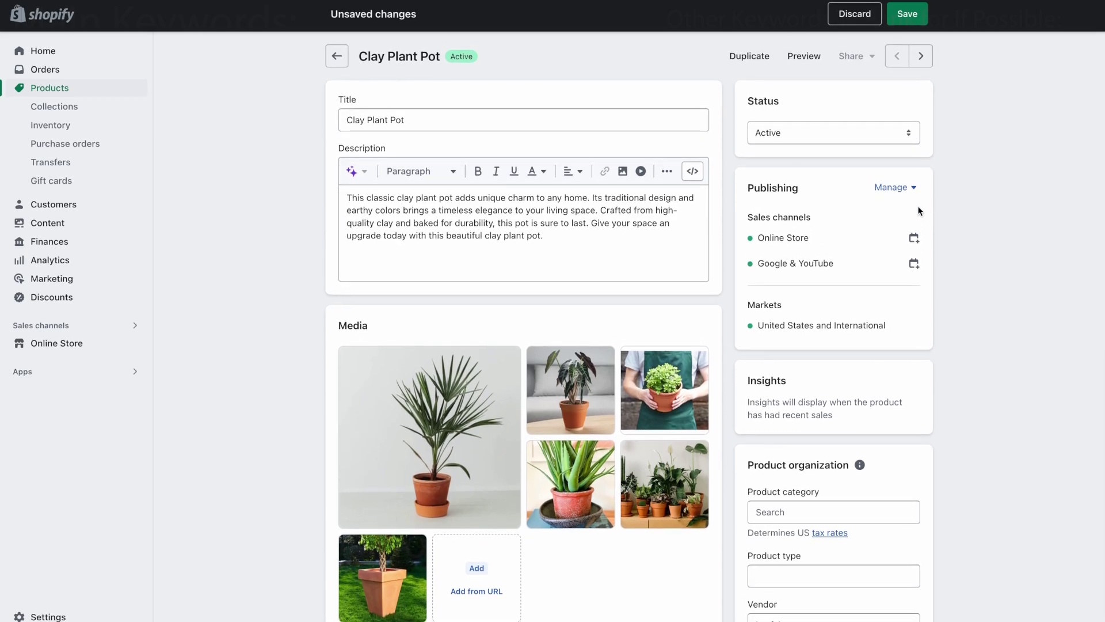
Step: Open the sales channel management for the Clay Plant Pot product
{"action": "left_click", "coordinate": [893, 189]}
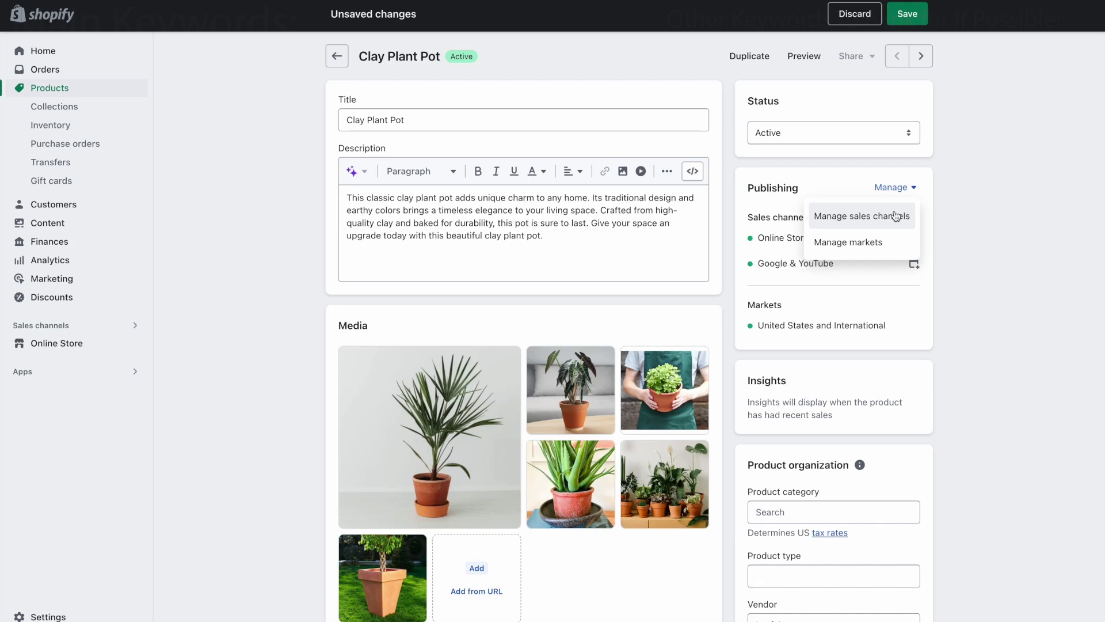
{"action": "left_click", "coordinate": [896, 216]}
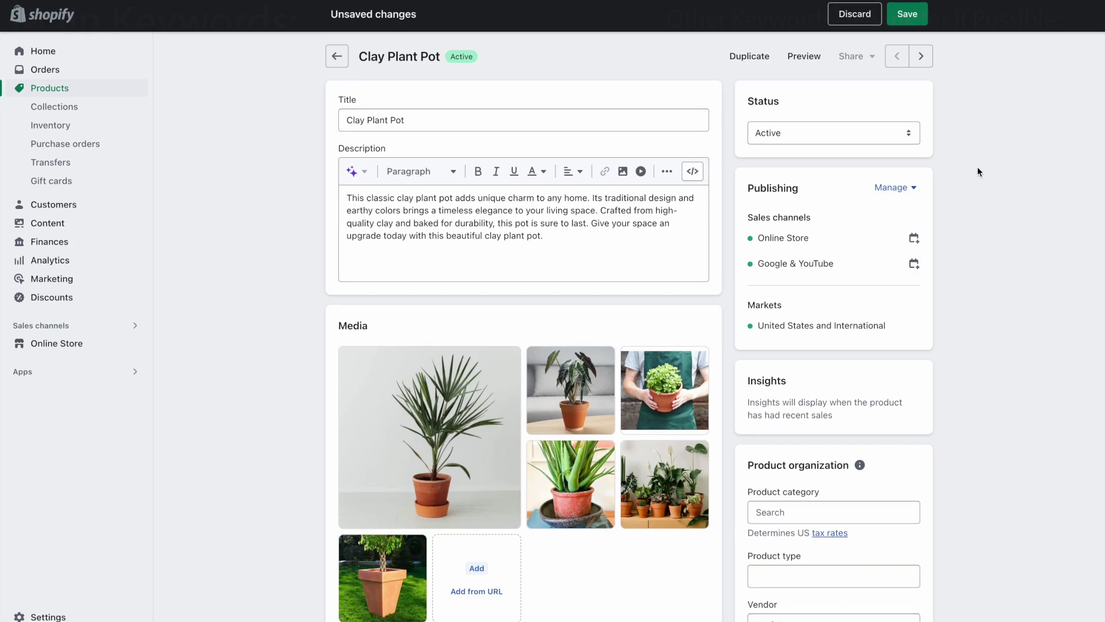
Step: Set the Clay Plant Pot product's status to Active and save the product
{"action": "left_click", "coordinate": [895, 135]}
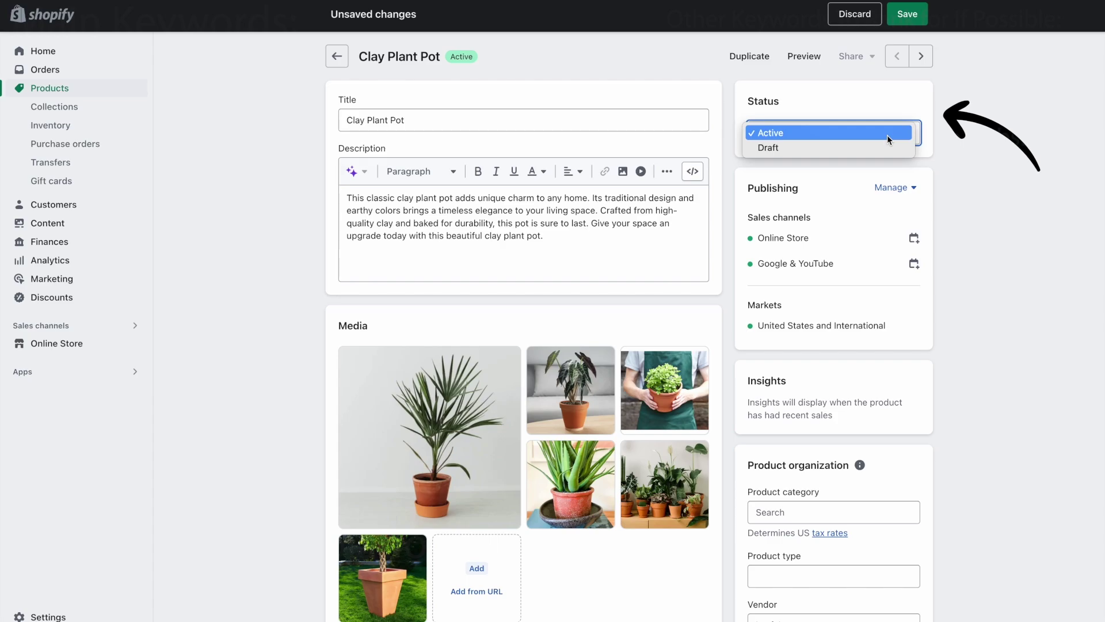
{"action": "left_click", "coordinate": [887, 134]}
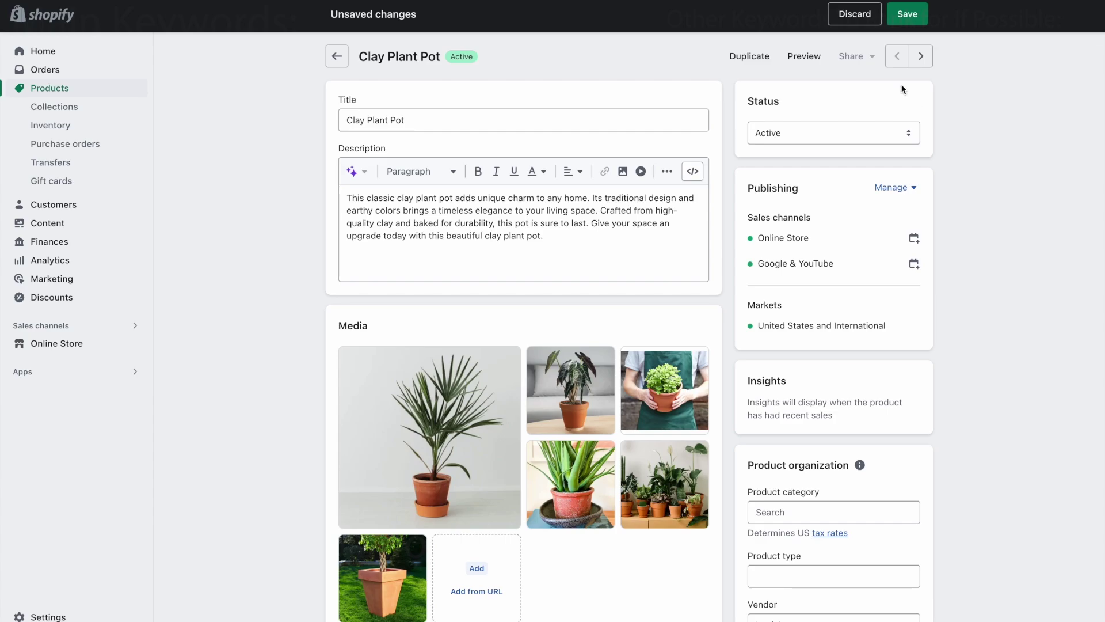
{"action": "left_click", "coordinate": [908, 14]}
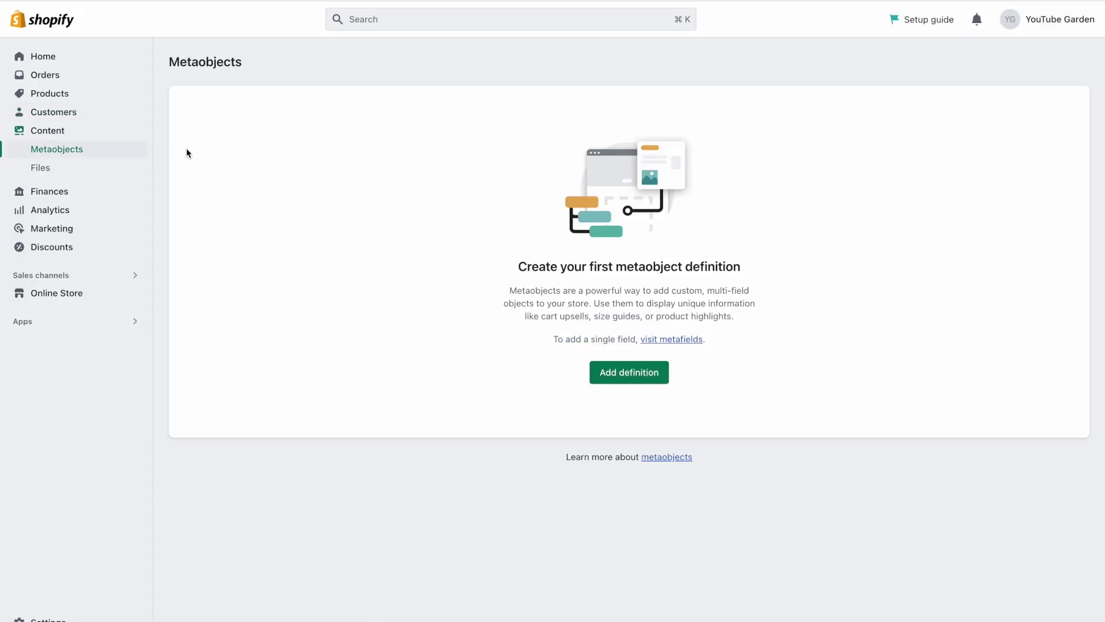
Step: Review the files stored in the store's content library
{"action": "left_click", "coordinate": [116, 173]}
{"action": "scroll", "coordinate": [168, 167], "scroll_direction": "down", "scroll_amount": 10}
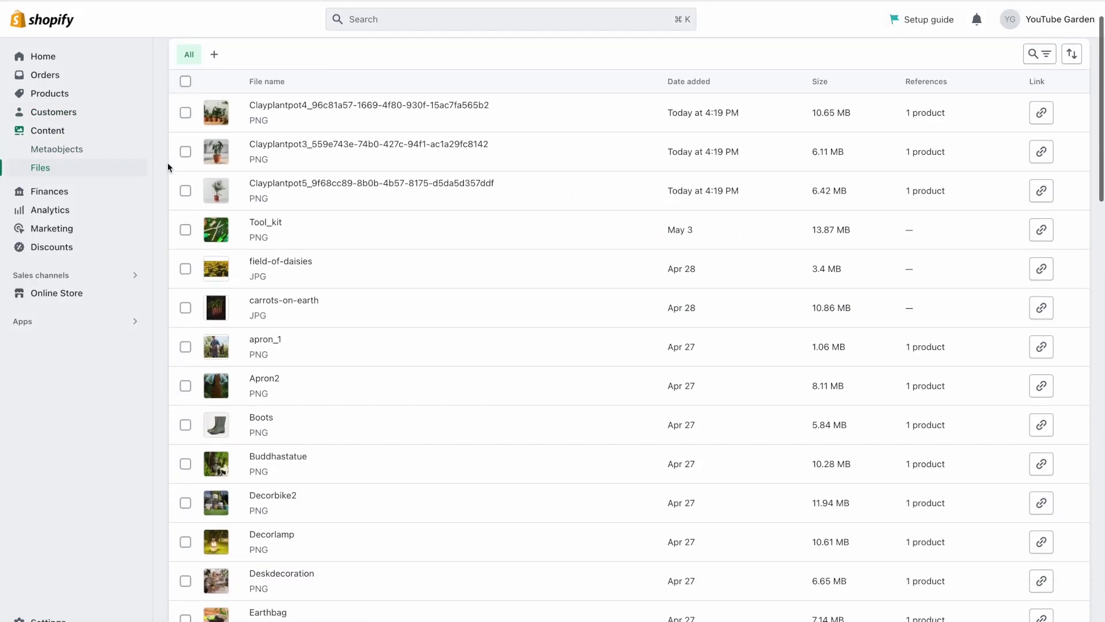
{"action": "scroll", "coordinate": [168, 167], "scroll_direction": "up", "scroll_amount": 8}
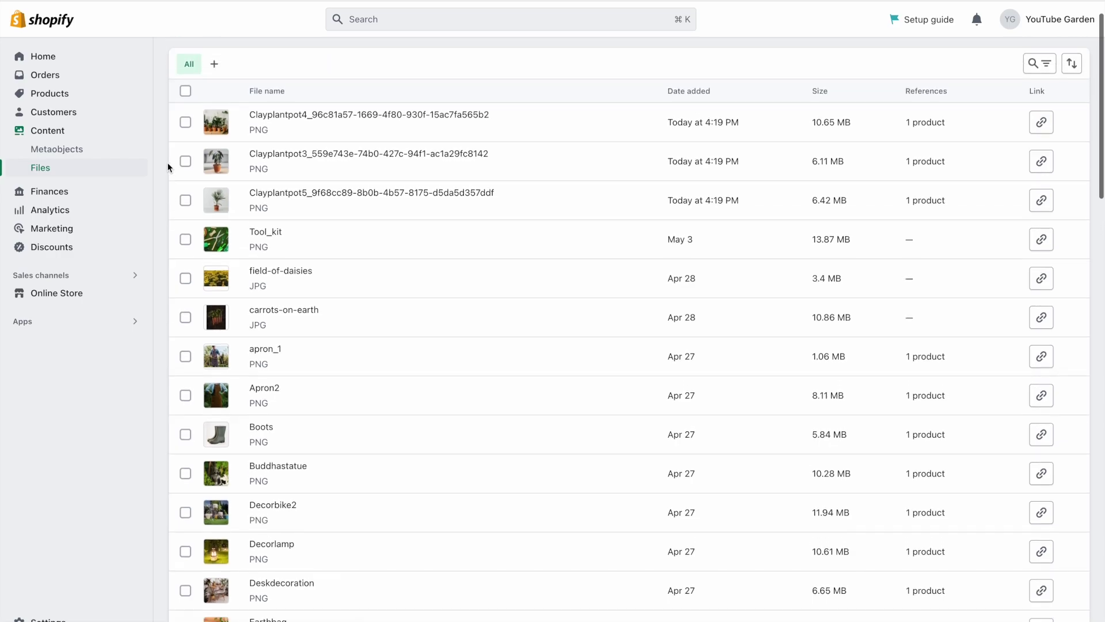
{"action": "left_click", "coordinate": [134, 155]}
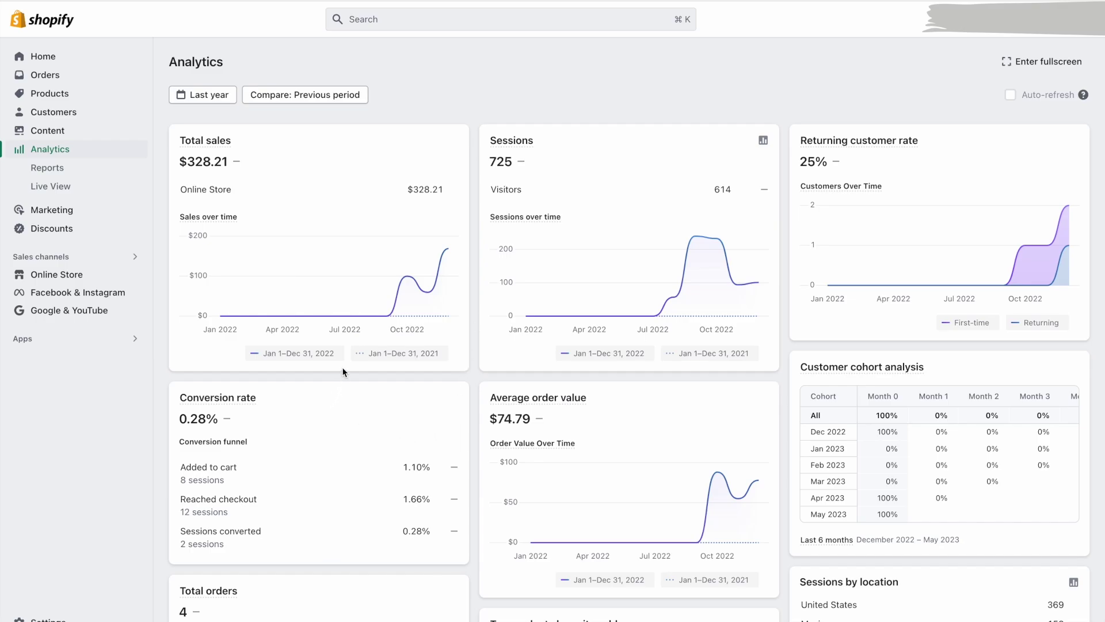
Step: Add the Added to cart, Average session duration, Bounce rate and Reached checkout columns to the Sessions by location report
{"action": "mouse_move", "coordinate": [433, 290]}
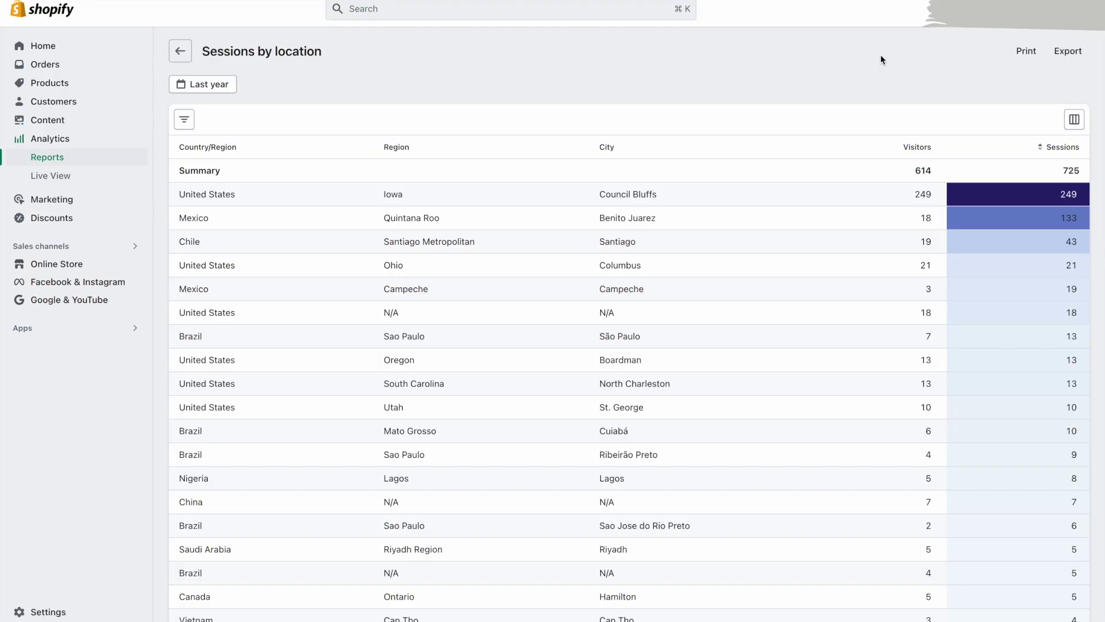
{"action": "scroll", "coordinate": [882, 60], "scroll_direction": "down", "scroll_amount": 1}
{"action": "left_click", "coordinate": [1074, 62]}
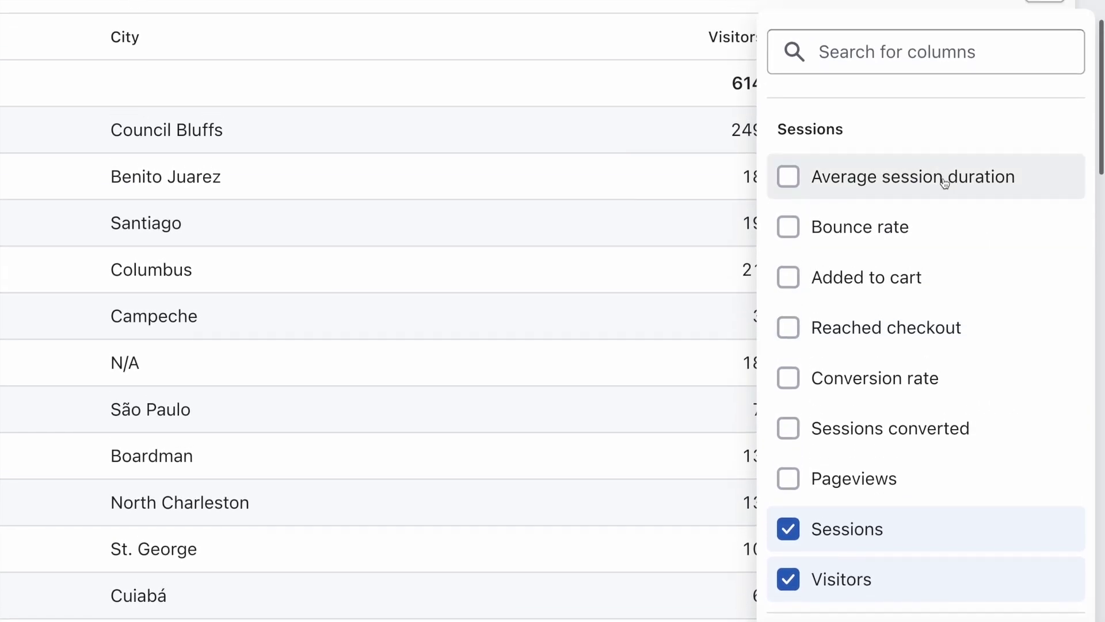
{"action": "scroll", "coordinate": [987, 509], "scroll_direction": "down", "scroll_amount": 7}
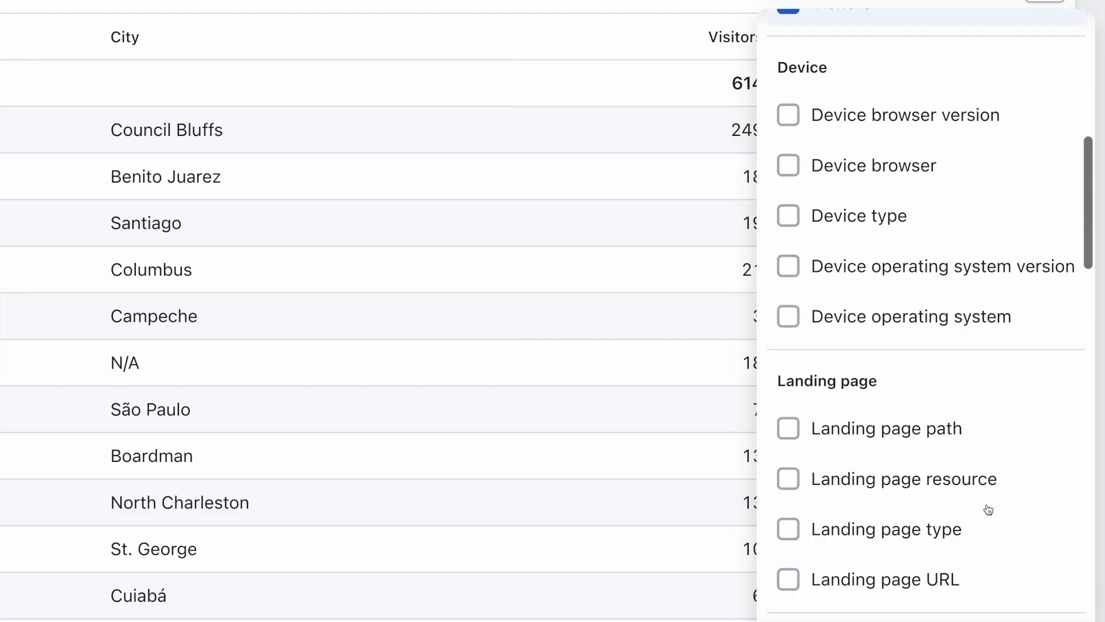
{"action": "scroll", "coordinate": [987, 509], "scroll_direction": "up", "scroll_amount": 7}
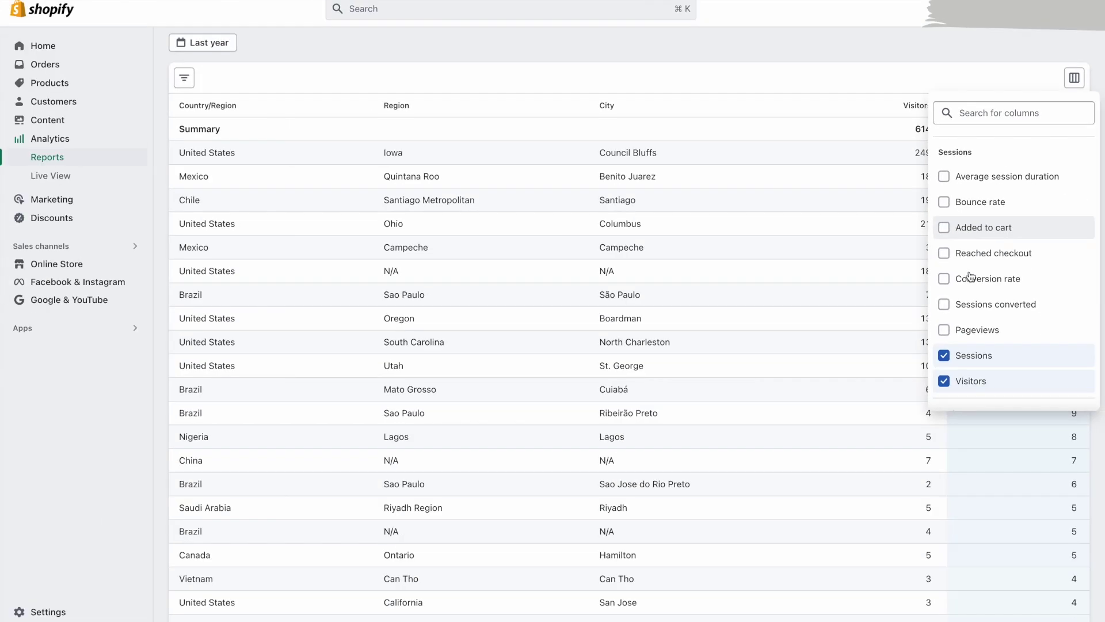
{"action": "left_click", "coordinate": [998, 228]}
{"action": "left_click", "coordinate": [1000, 175]}
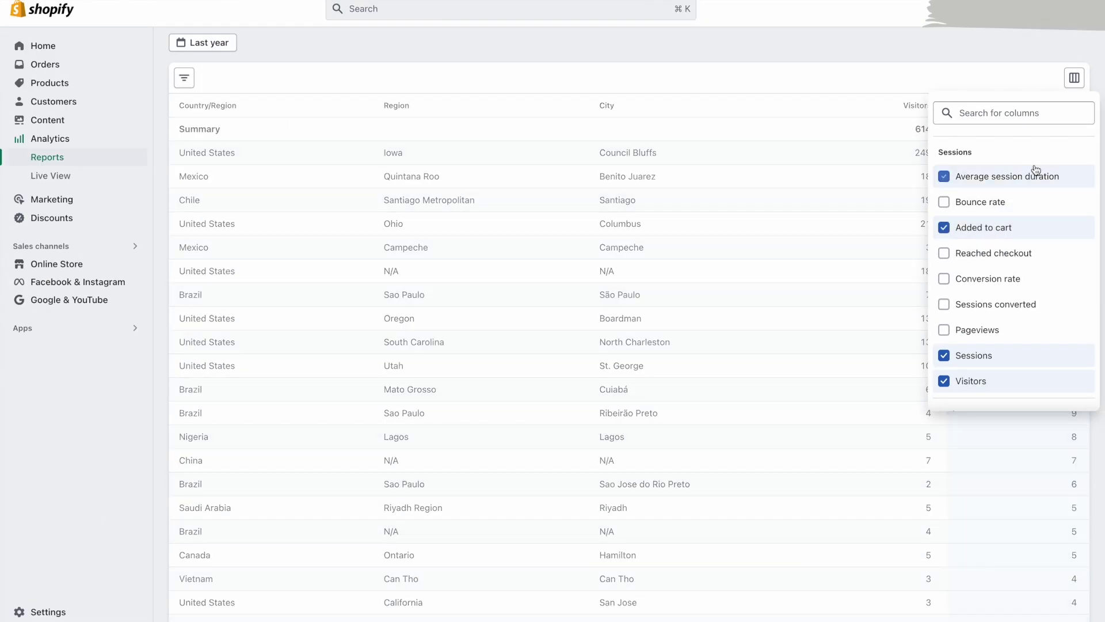
{"action": "left_click", "coordinate": [1023, 202]}
{"action": "left_click", "coordinate": [996, 74]}
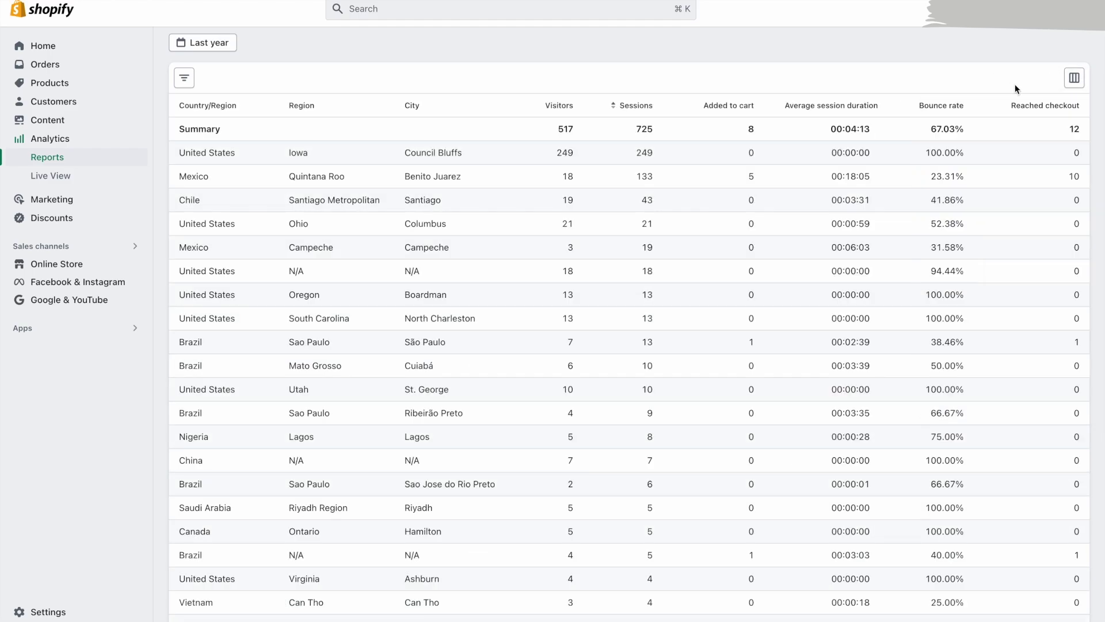
Step: Examine the country, region and city rows of the Sessions by location report
{"action": "scroll", "coordinate": [866, 255], "scroll_direction": "down", "scroll_amount": 15}
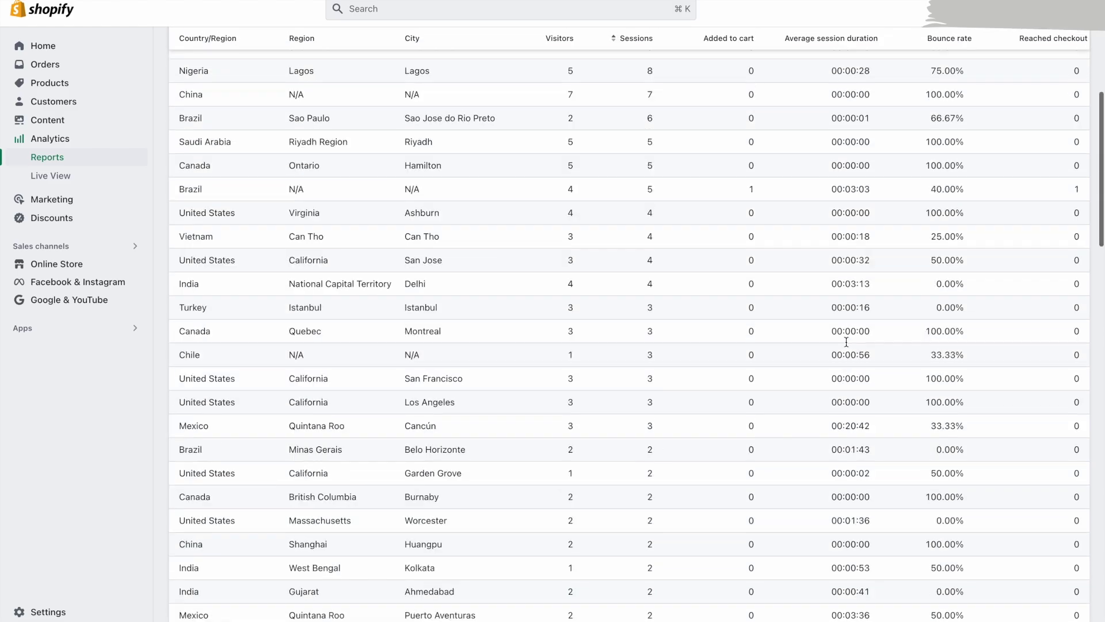
{"action": "scroll", "coordinate": [848, 346], "scroll_direction": "down", "scroll_amount": 3}
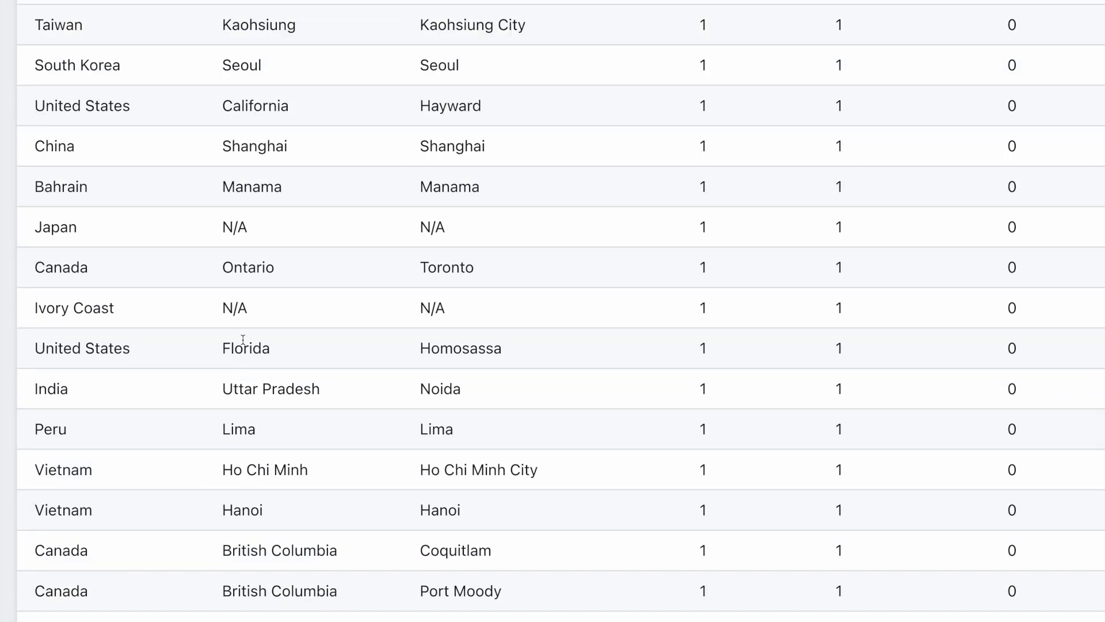
{"action": "scroll", "coordinate": [239, 337], "scroll_direction": "up", "scroll_amount": 2}
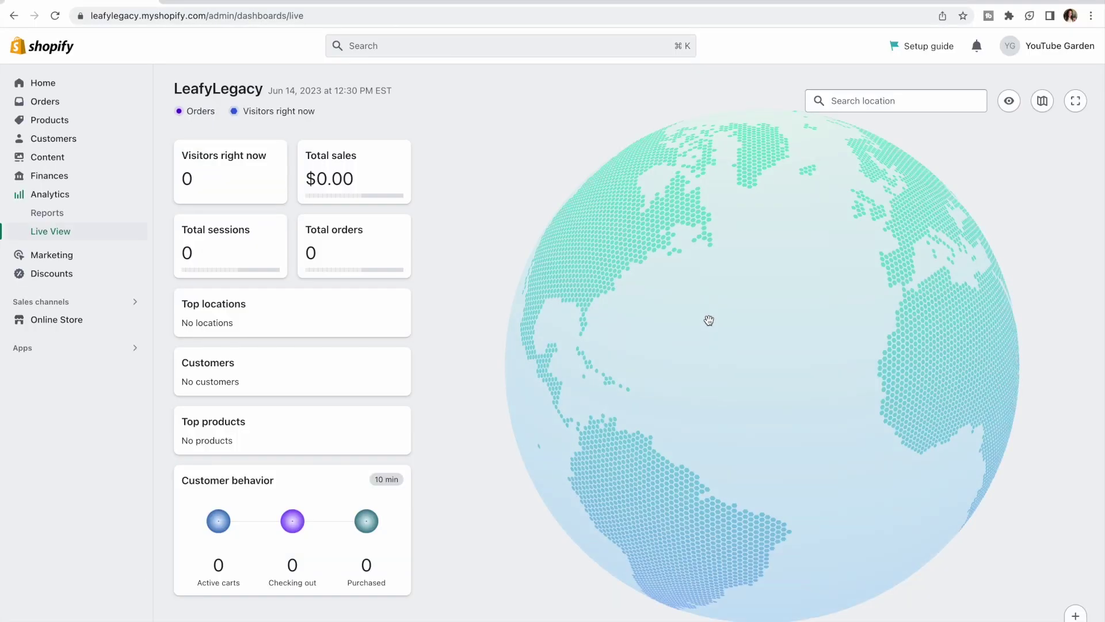
Step: Rotate the globe in the analytics Live View to inspect visitor and order locations
{"action": "left_click_drag", "start_coordinate": [708, 321], "coordinate": [738, 346]}
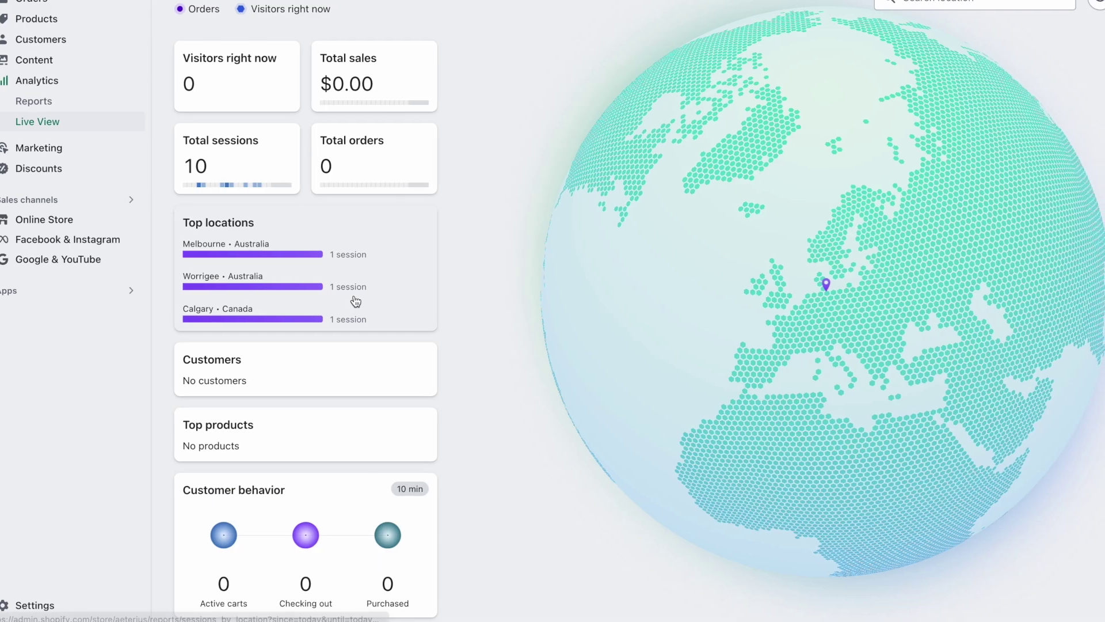
{"action": "left_click_drag", "start_coordinate": [548, 291], "coordinate": [663, 262]}
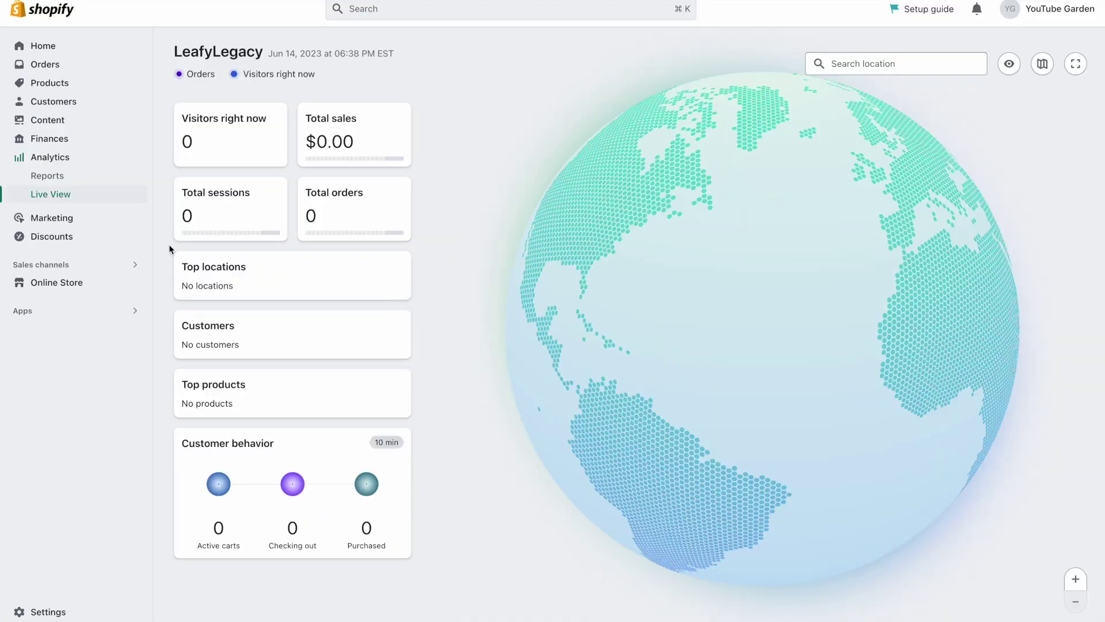
Step: Open the marketing area and examine the stages of the Abandoned checkout automation workflow
{"action": "left_click", "coordinate": [51, 222]}
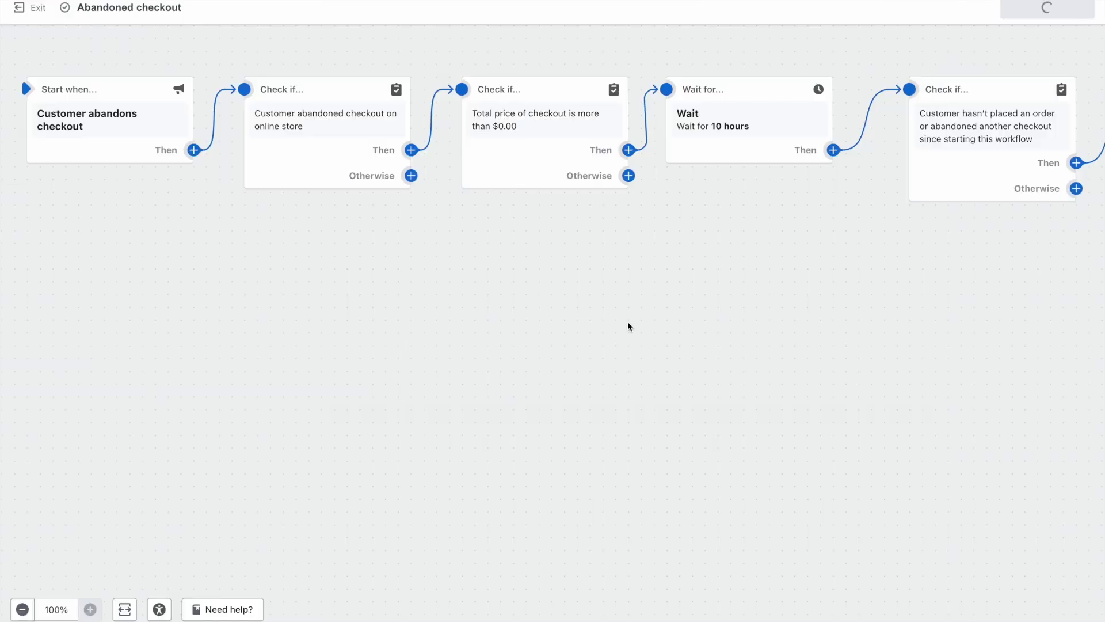
{"action": "scroll", "coordinate": [628, 322], "scroll_direction": "right", "scroll_amount": 10}
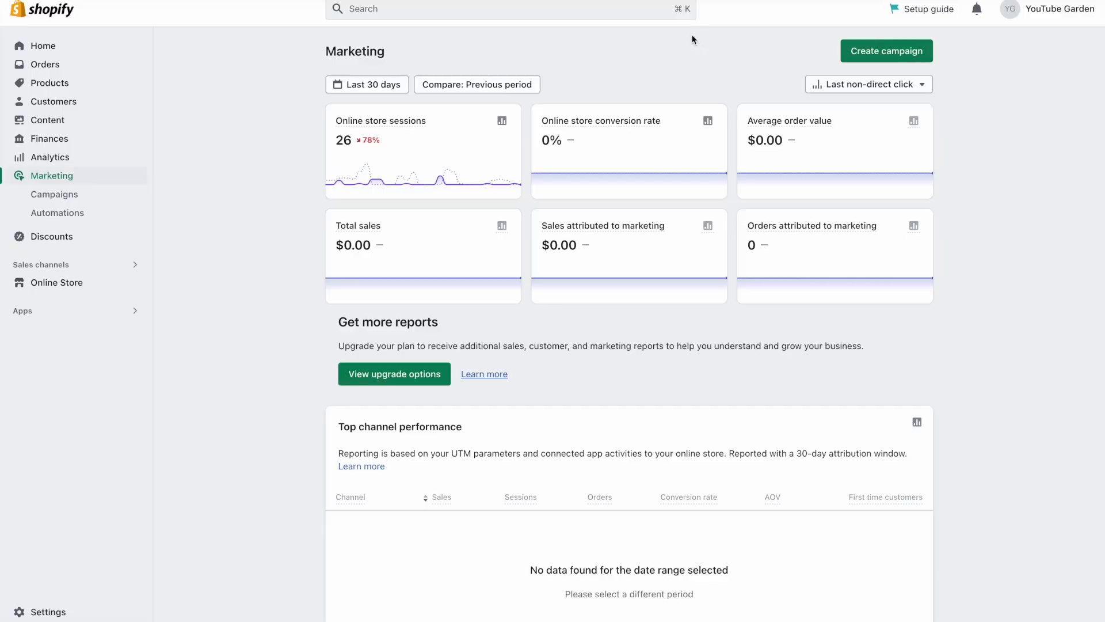
Step: Start a new marketing campaign and browse the branded email templates
{"action": "left_click", "coordinate": [848, 53]}
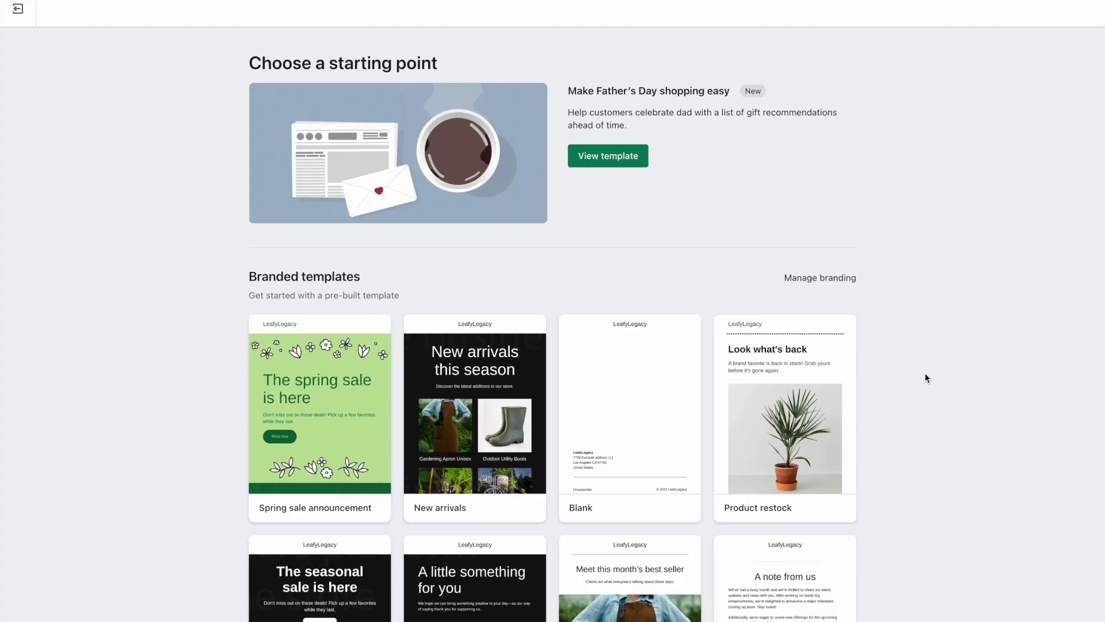
{"action": "scroll", "coordinate": [925, 375], "scroll_direction": "down", "scroll_amount": 3}
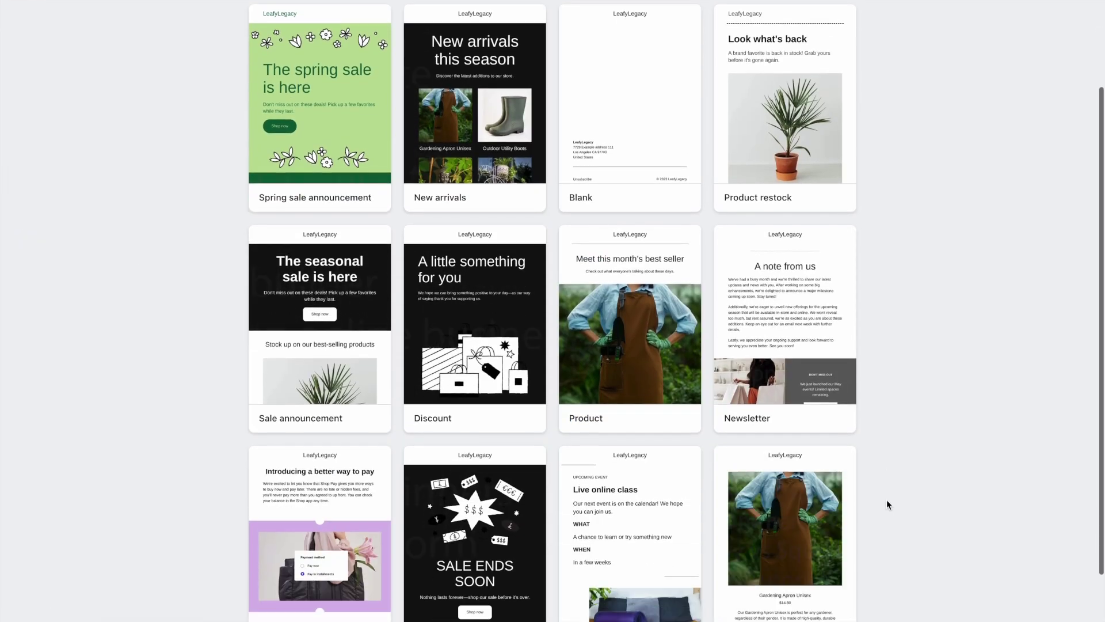
{"action": "scroll", "coordinate": [886, 499], "scroll_direction": "down", "scroll_amount": 2}
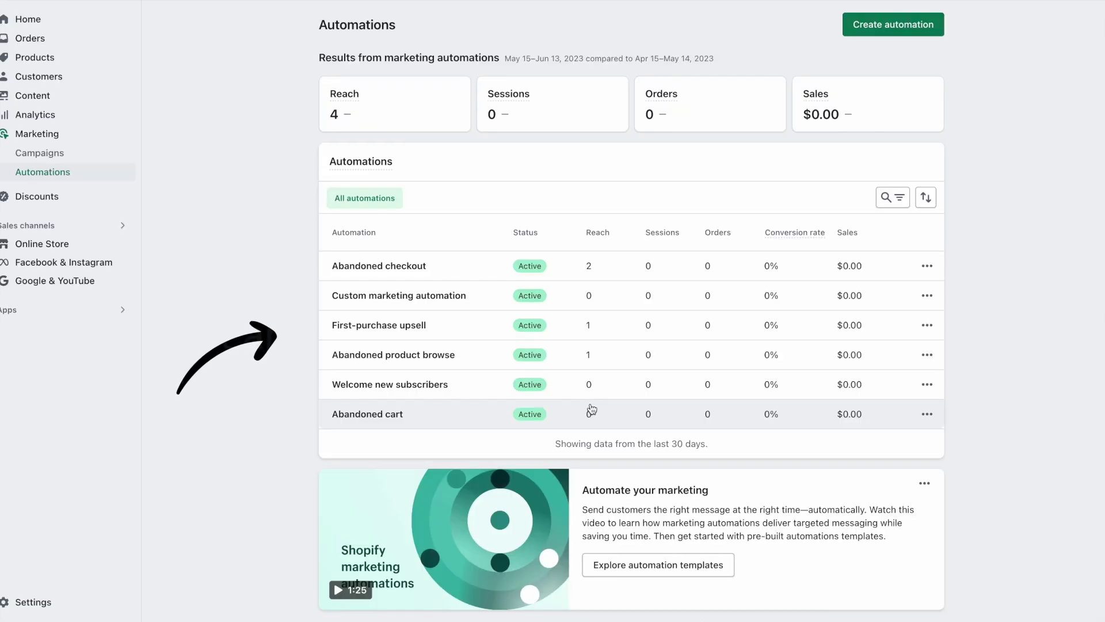
{"action": "left_click", "coordinate": [633, 275]}
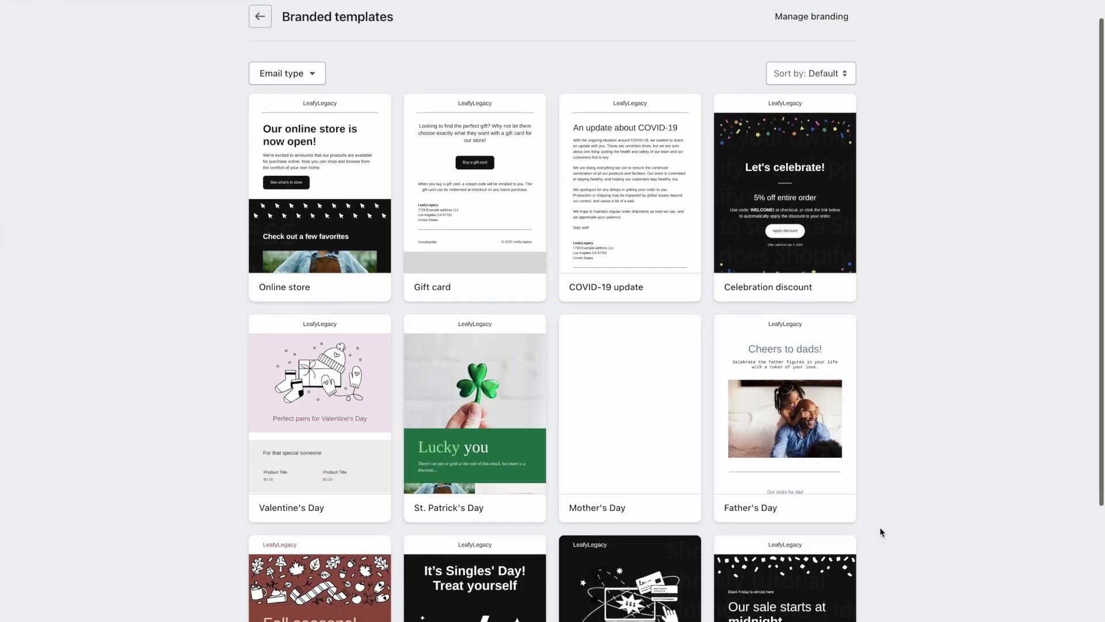
{"action": "scroll", "coordinate": [879, 527], "scroll_direction": "down", "scroll_amount": 3}
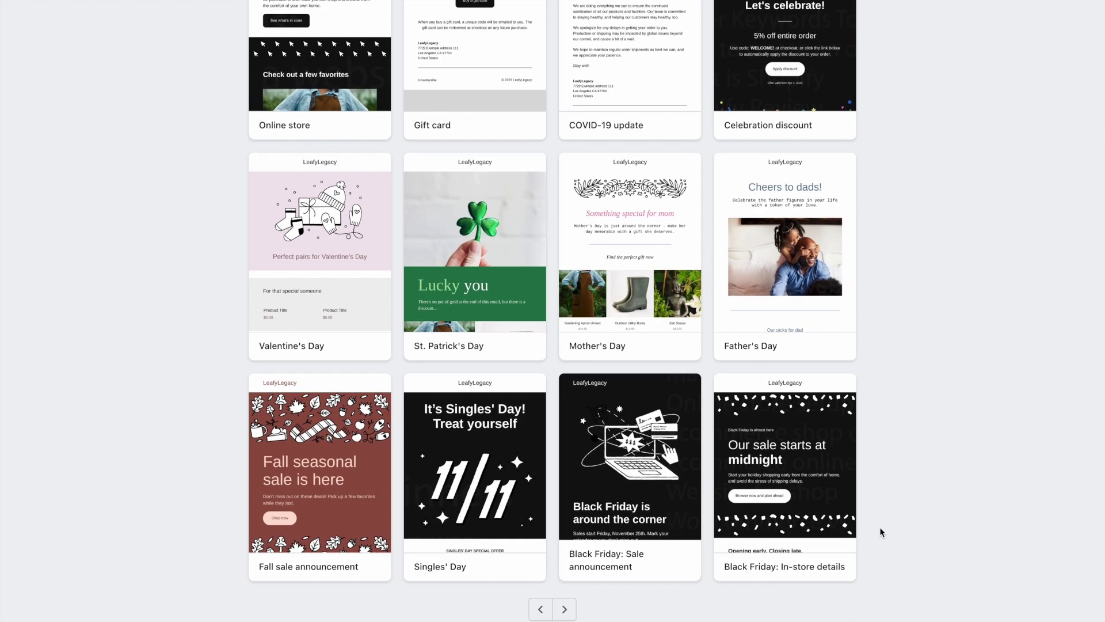
{"action": "scroll", "coordinate": [880, 527], "scroll_direction": "up", "scroll_amount": 1}
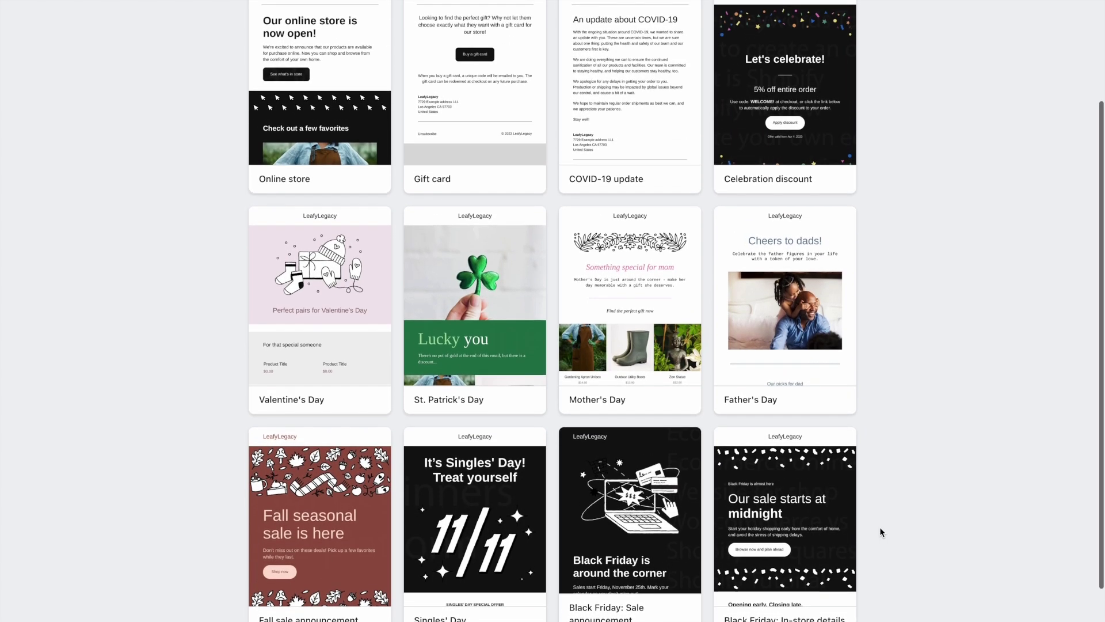
Step: Create an email from the Celebration discount template and enter "Let's celebrate!" as its heading
{"action": "left_click", "coordinate": [786, 86]}
{"action": "left_click", "coordinate": [829, 590]}
{"action": "left_click_drag", "start_coordinate": [558, 194], "coordinate": [425, 194]}
{"action": "type", "text": "celebrate"}
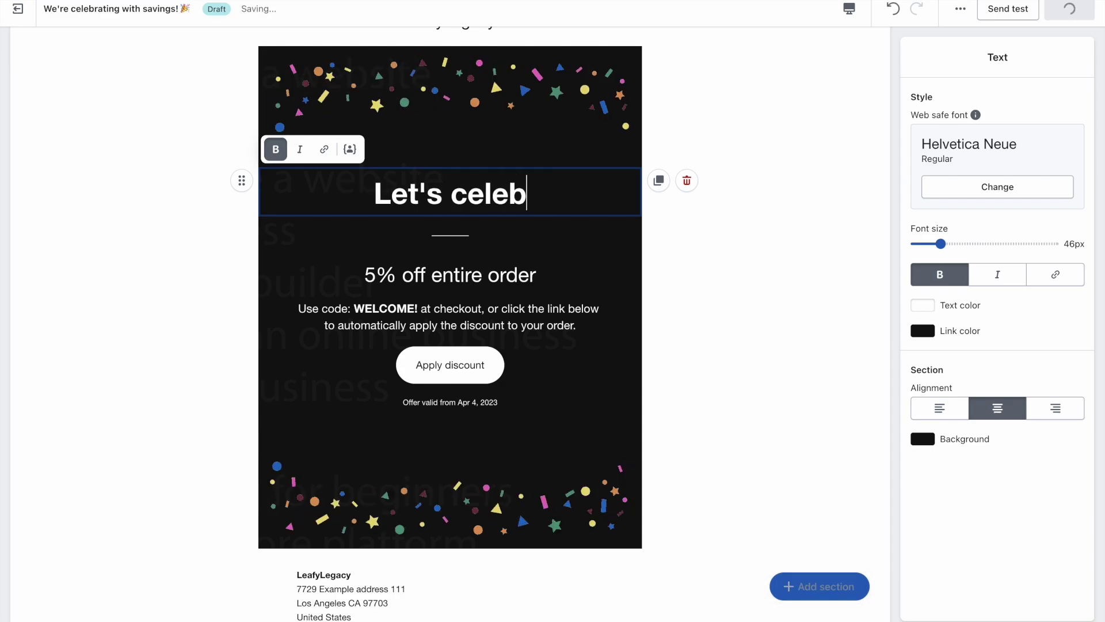
{"action": "type", "text": "!"}
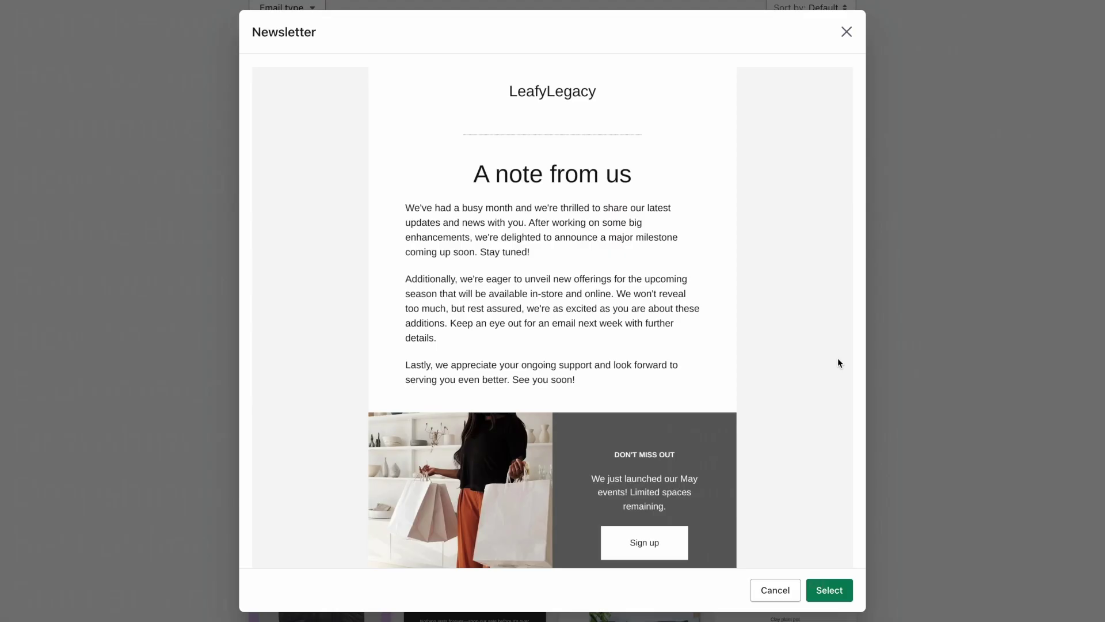
Step: Dismiss the Newsletter template preview and look through the other branded email templates
{"action": "left_click", "coordinate": [847, 32]}
{"action": "scroll", "coordinate": [922, 257], "scroll_direction": "down", "scroll_amount": 2}
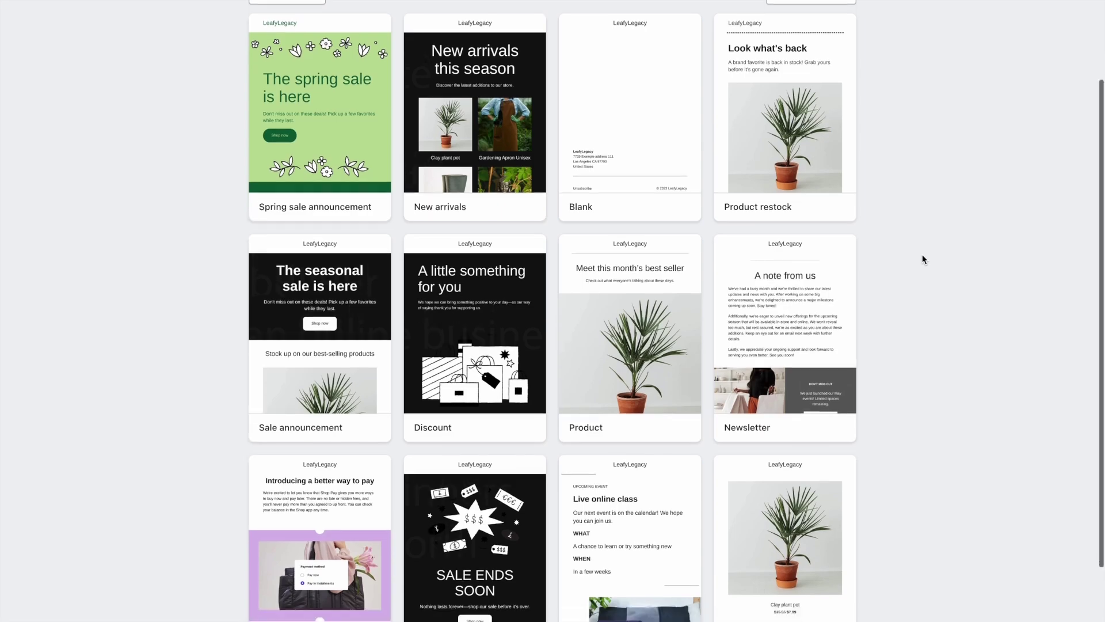
{"action": "scroll", "coordinate": [923, 259], "scroll_direction": "up", "scroll_amount": 4}
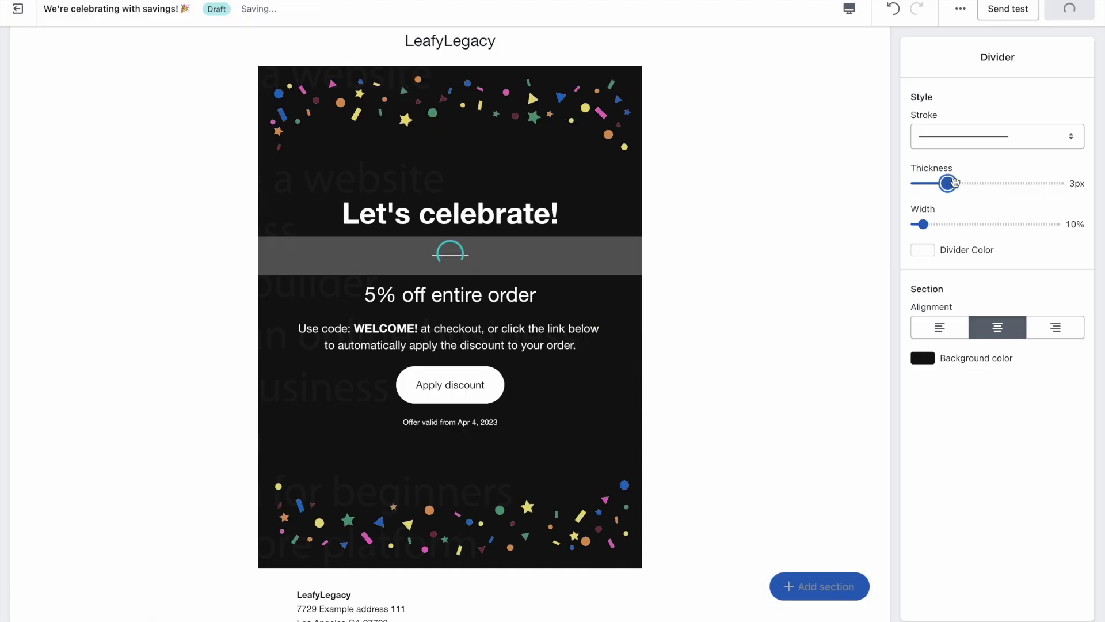
Step: Set the thickness of the divider below the celebration email's heading to 5px
{"action": "left_click_drag", "start_coordinate": [947, 183], "coordinate": [977, 183]}
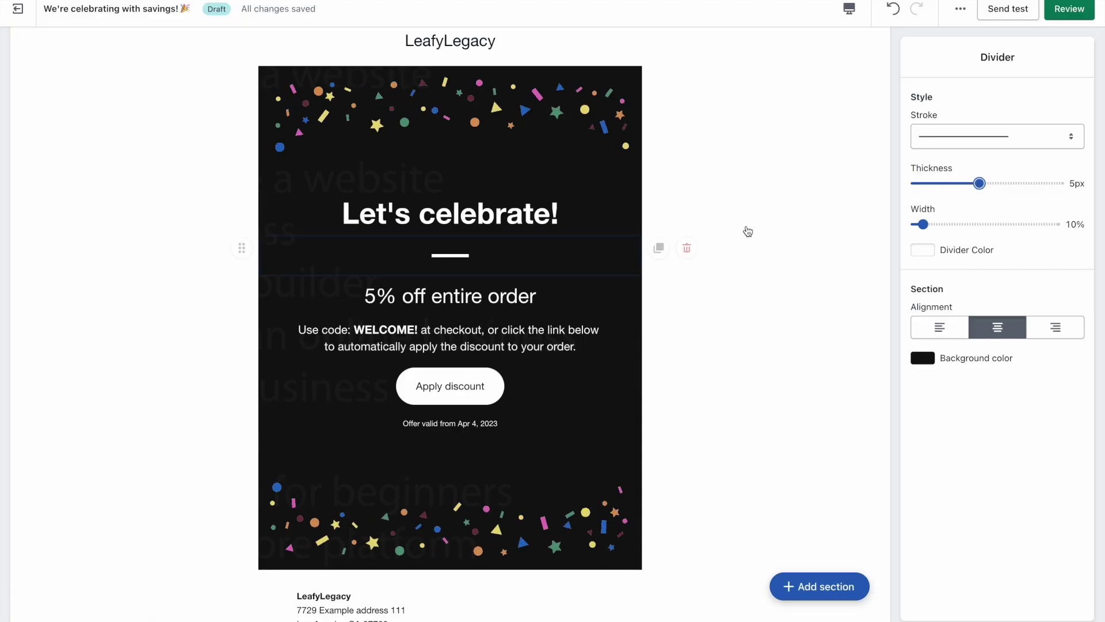
{"action": "left_click", "coordinate": [776, 235]}
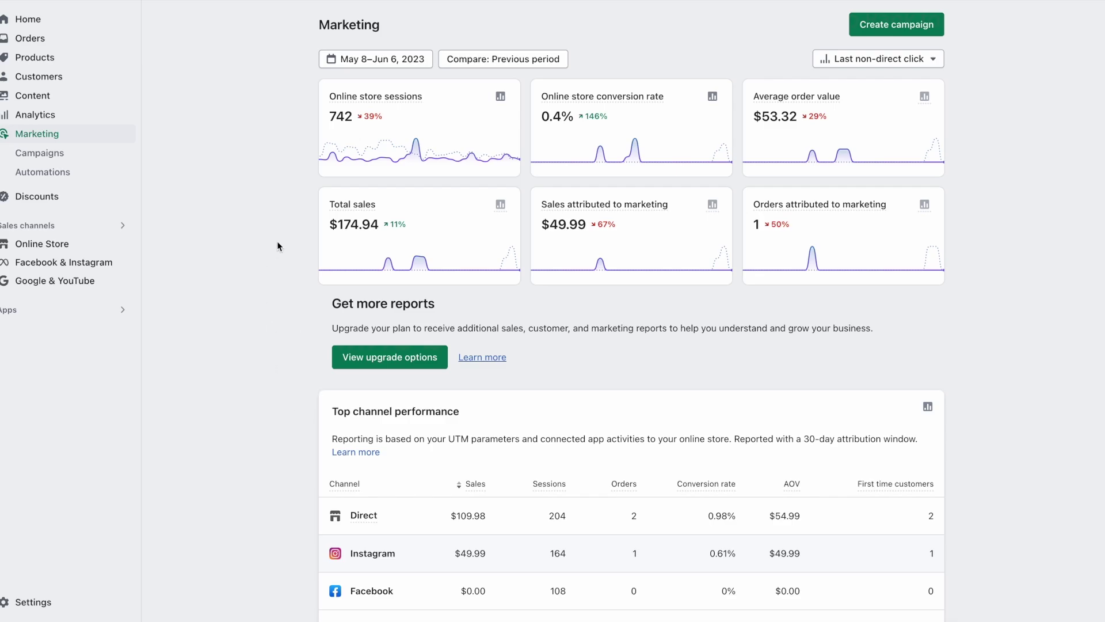
Step: Review the marketing overview, and open the discounts list to start a new discount
{"action": "scroll", "coordinate": [217, 234], "scroll_direction": "down", "scroll_amount": 1}
{"action": "scroll", "coordinate": [217, 235], "scroll_direction": "up", "scroll_amount": 1}
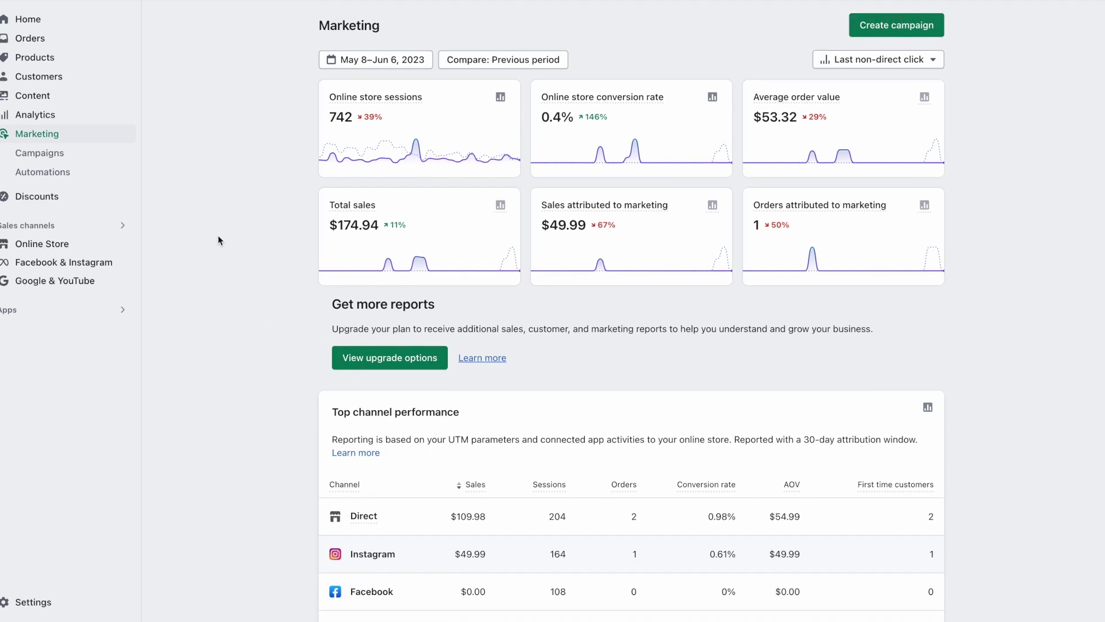
{"action": "left_click", "coordinate": [121, 208]}
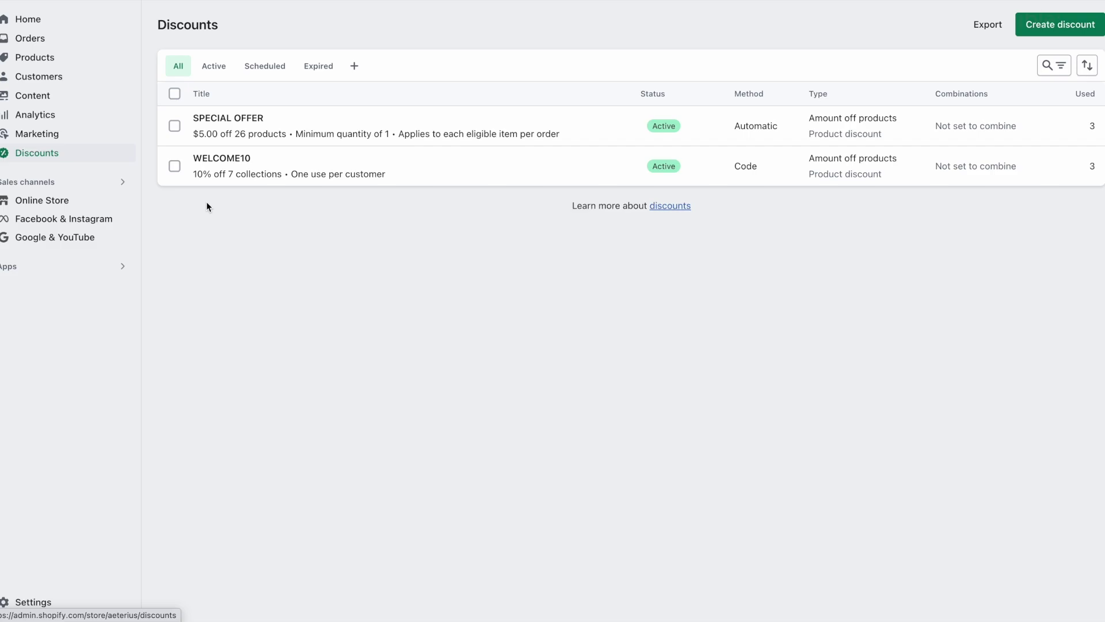
{"action": "left_click", "coordinate": [1051, 28]}
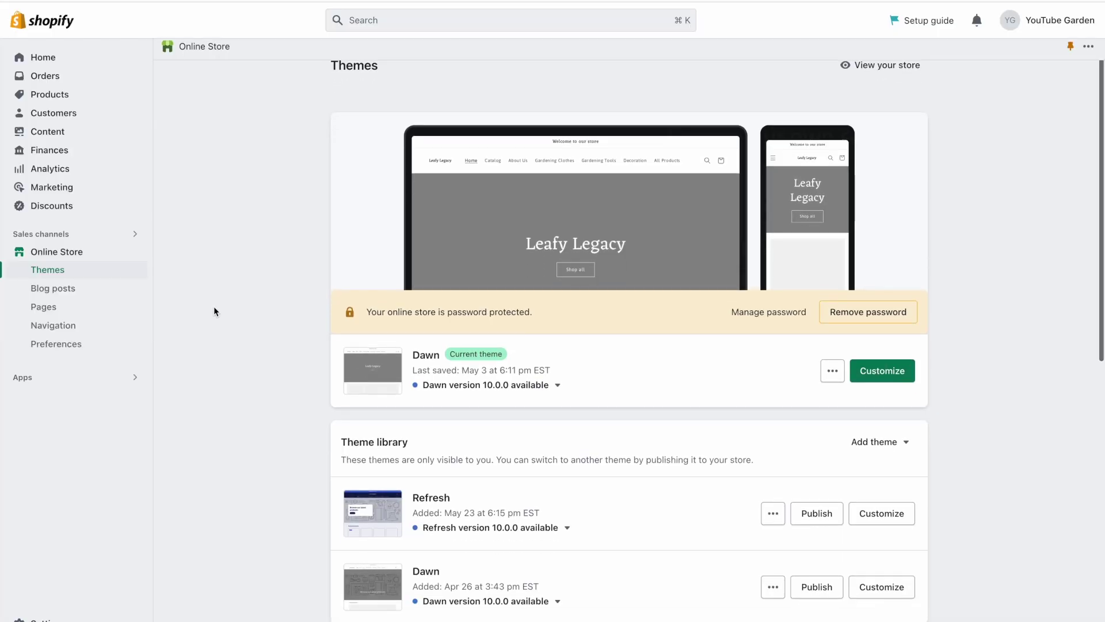
Step: Review the store's installed and popular free themes, and browse all themes in the Shopify Theme Store
{"action": "scroll", "coordinate": [213, 311], "scroll_direction": "down", "scroll_amount": 1}
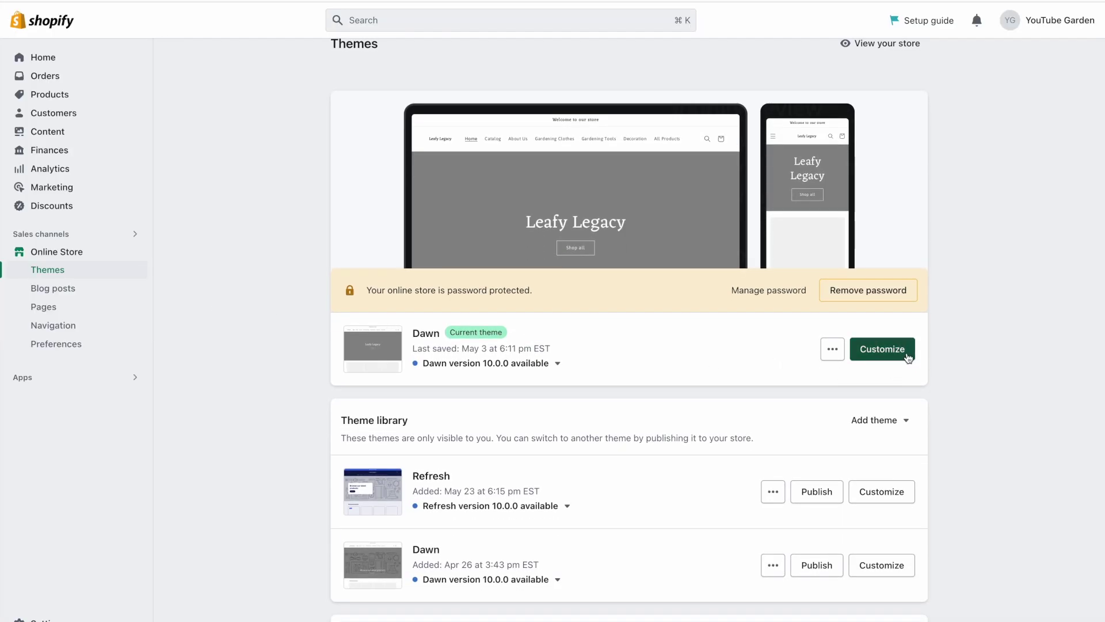
{"action": "scroll", "coordinate": [963, 374], "scroll_direction": "down", "scroll_amount": 9}
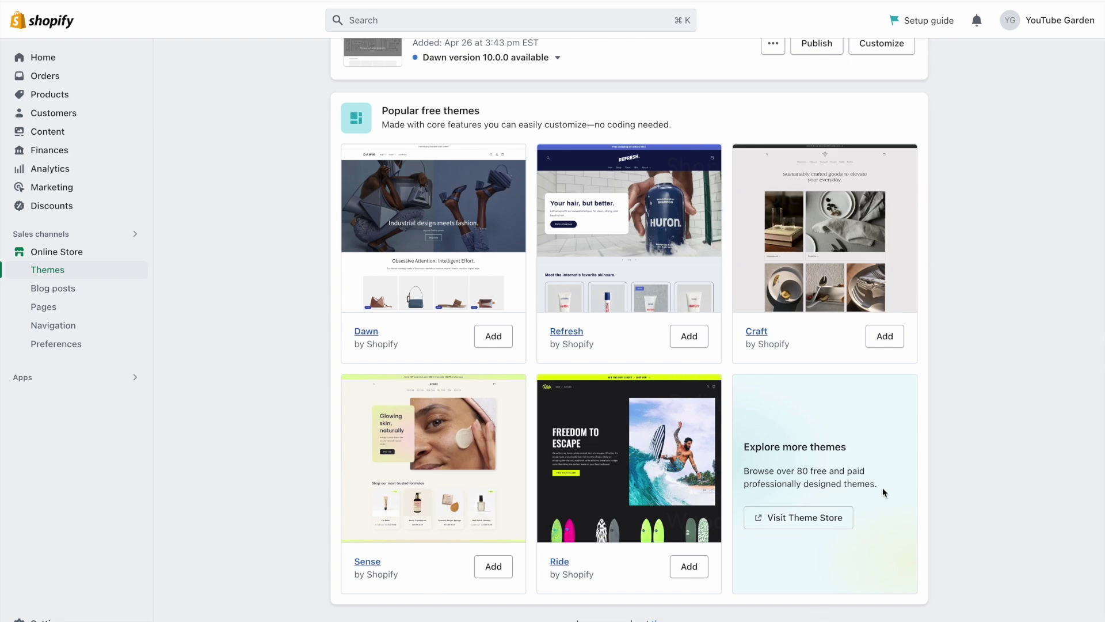
{"action": "right_click", "coordinate": [847, 513]}
{"action": "left_click", "coordinate": [857, 511]}
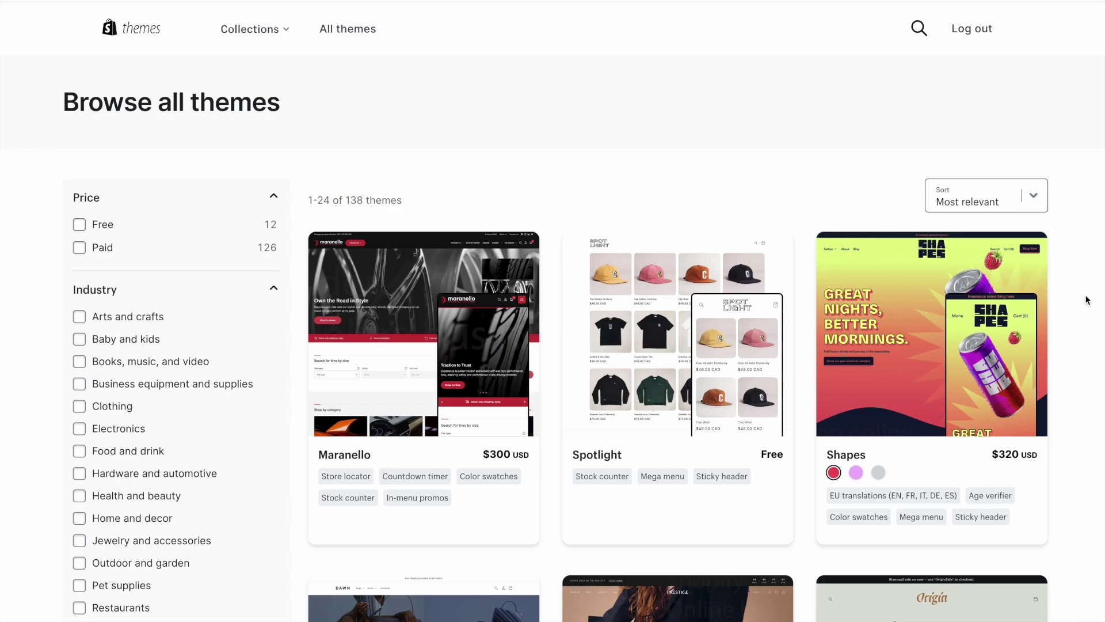
{"action": "scroll", "coordinate": [1087, 300], "scroll_direction": "down", "scroll_amount": 7}
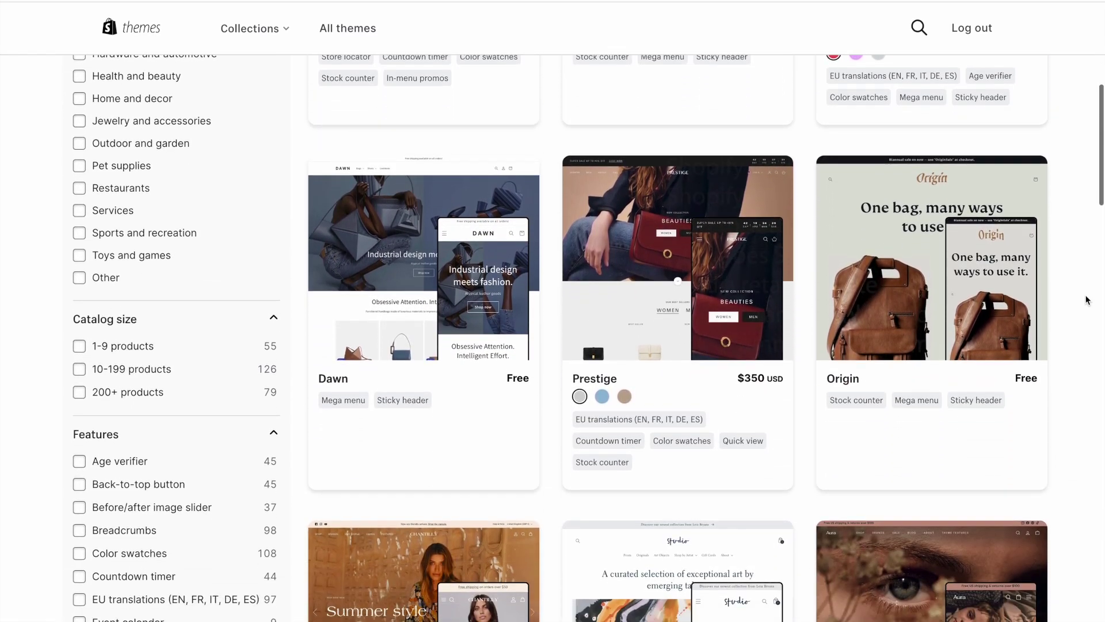
{"action": "scroll", "coordinate": [1087, 300], "scroll_direction": "down", "scroll_amount": 6}
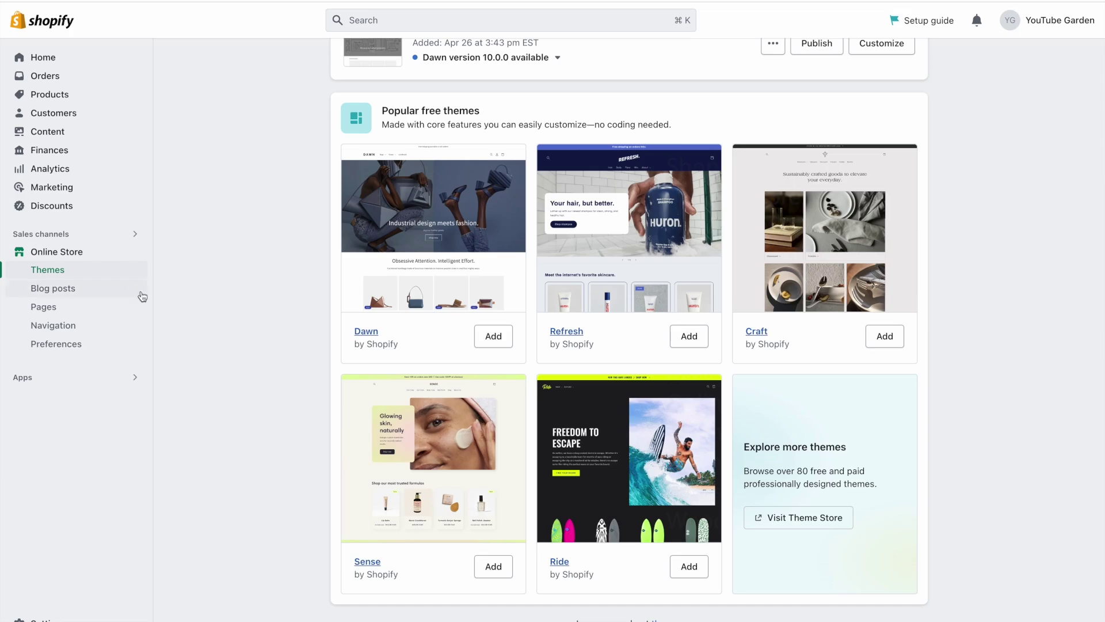
Step: Review the online store's blog posts section and its list of pages
{"action": "left_click", "coordinate": [80, 295]}
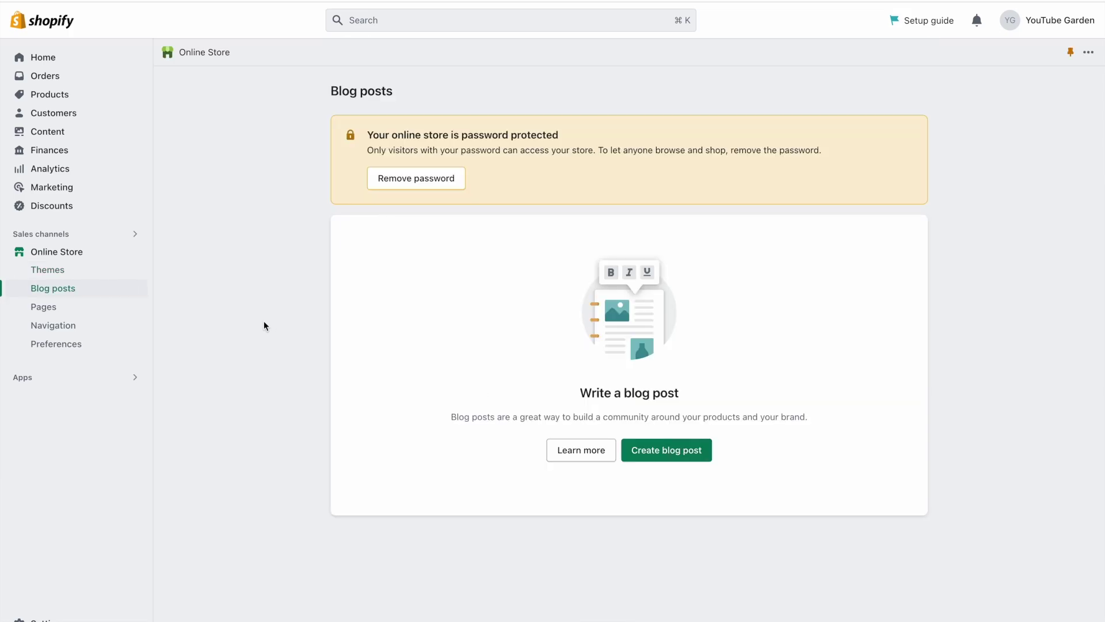
{"action": "left_click", "coordinate": [103, 311]}
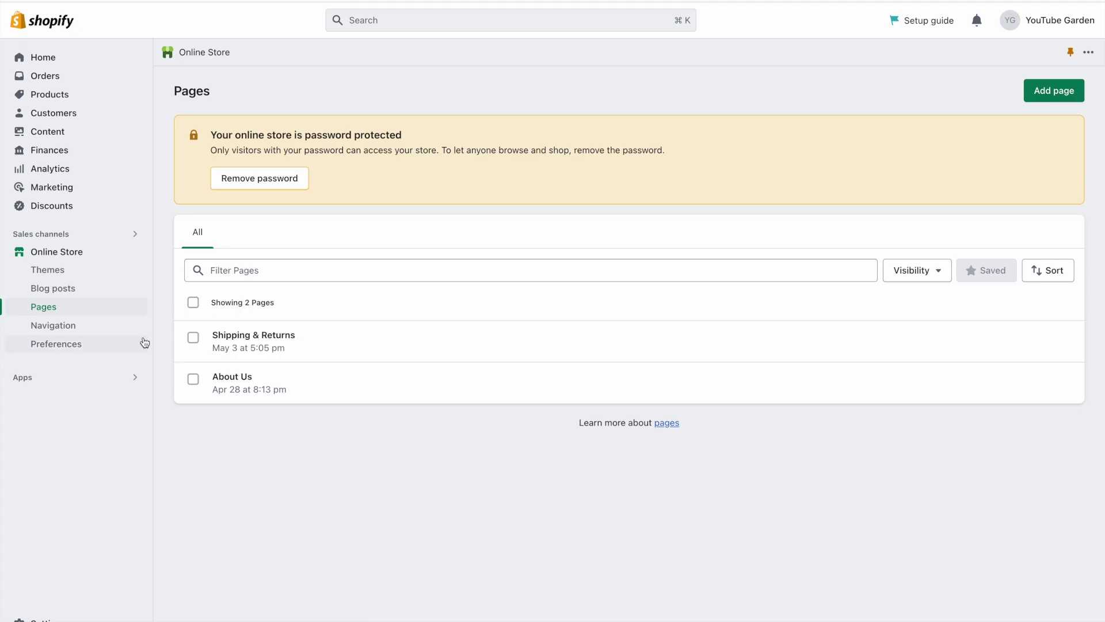
Step: Open the Main menu in the store navigation and try moving Gardening Tools above Gardening Clothes
{"action": "left_click", "coordinate": [119, 327]}
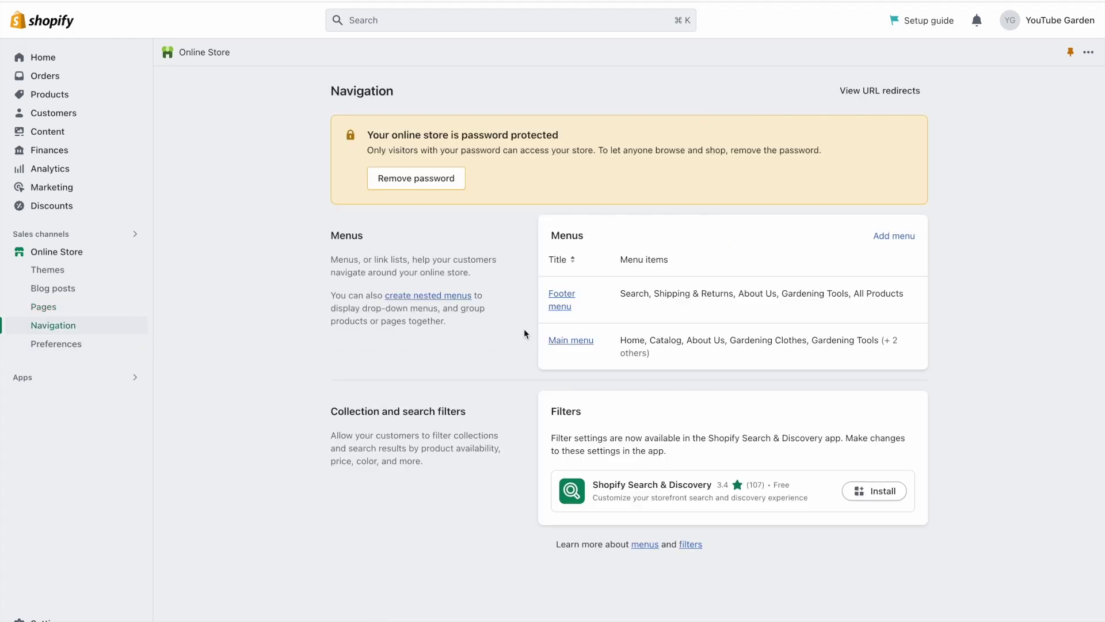
{"action": "left_click", "coordinate": [562, 341]}
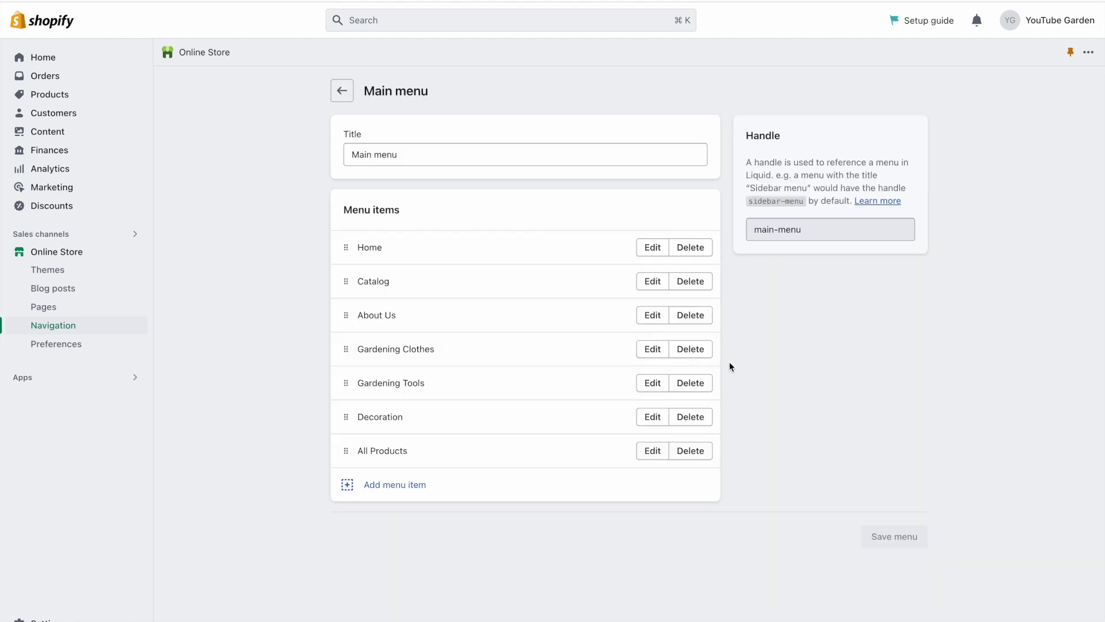
{"action": "left_click_drag", "start_coordinate": [342, 389], "coordinate": [364, 352]}
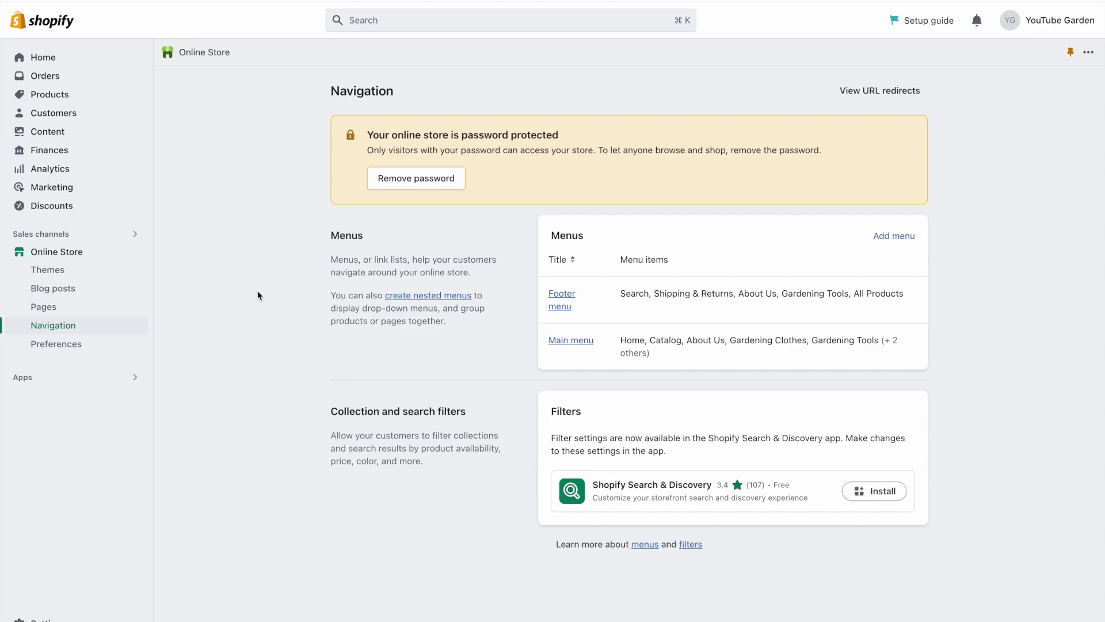
Step: Review the online store preferences, from homepage title and meta description through Google Analytics, Facebook Pixel and customer privacy
{"action": "left_click", "coordinate": [124, 349]}
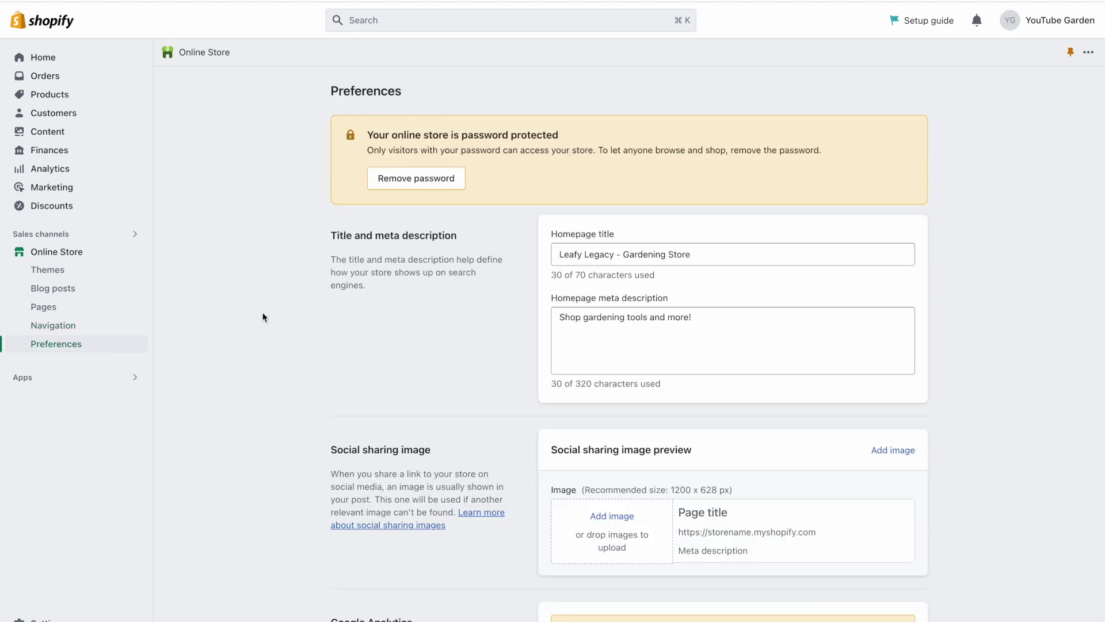
{"action": "scroll", "coordinate": [962, 373], "scroll_direction": "down", "scroll_amount": 3}
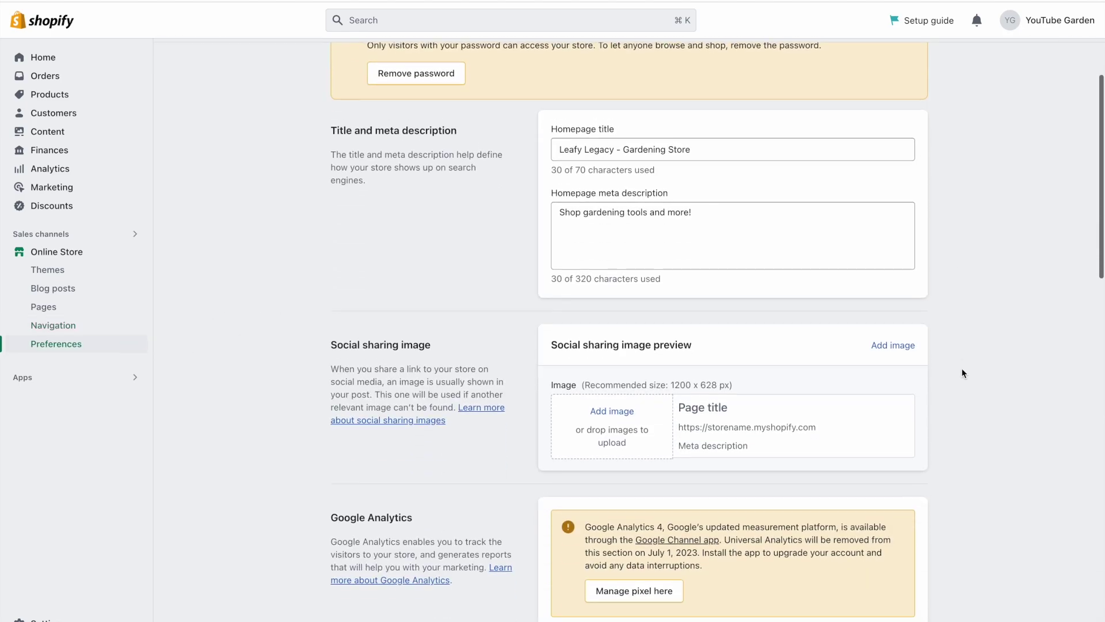
{"action": "scroll", "coordinate": [962, 373], "scroll_direction": "down", "scroll_amount": 3}
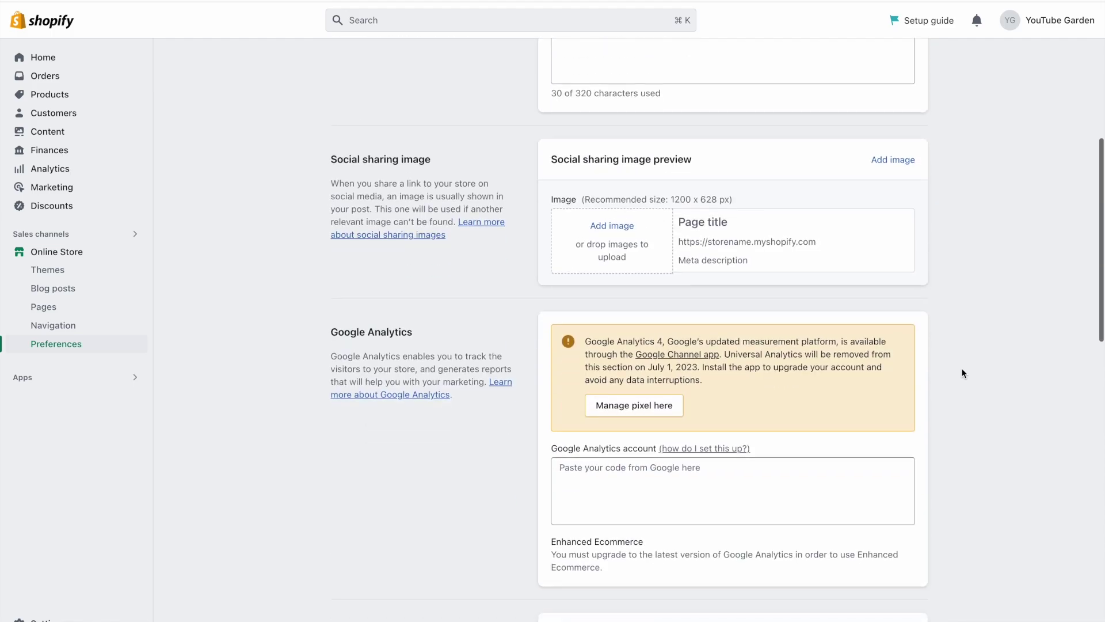
{"action": "scroll", "coordinate": [963, 373], "scroll_direction": "down", "scroll_amount": 9}
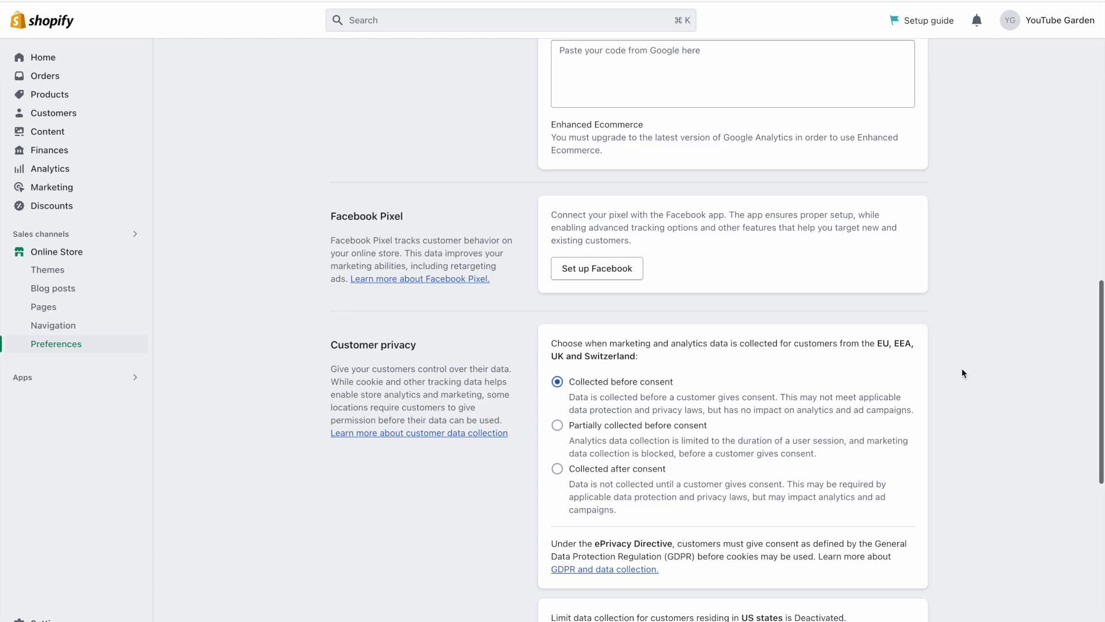
{"action": "scroll", "coordinate": [963, 373], "scroll_direction": "down", "scroll_amount": 1}
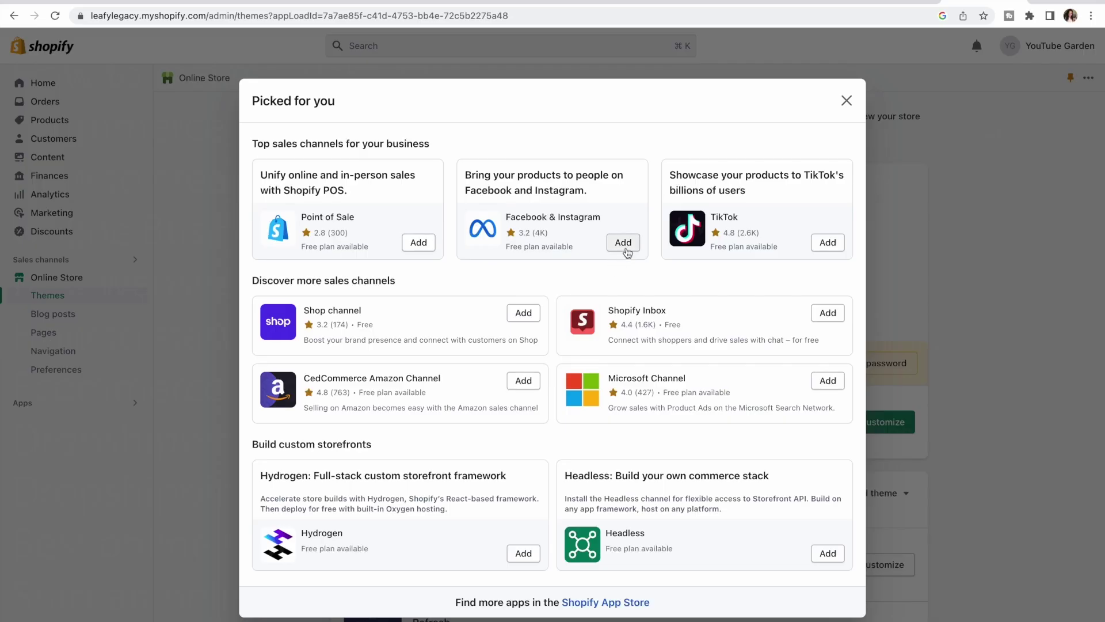
Step: Add the Facebook & Instagram sales channel to the store and look over its selling setup page
{"action": "left_click", "coordinate": [623, 246]}
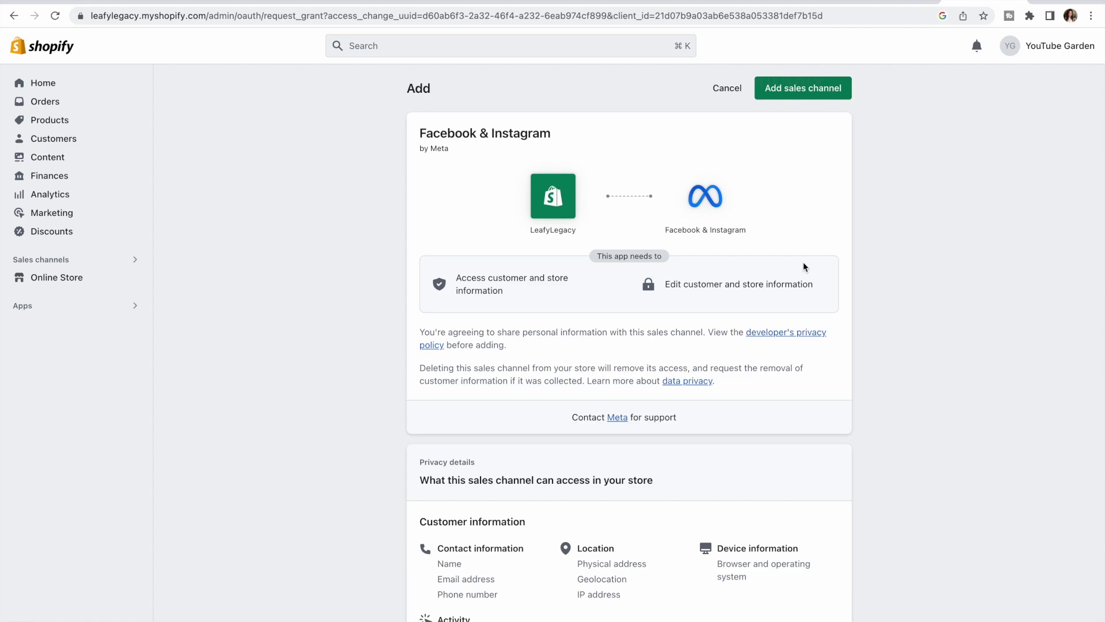
{"action": "left_click", "coordinate": [829, 93]}
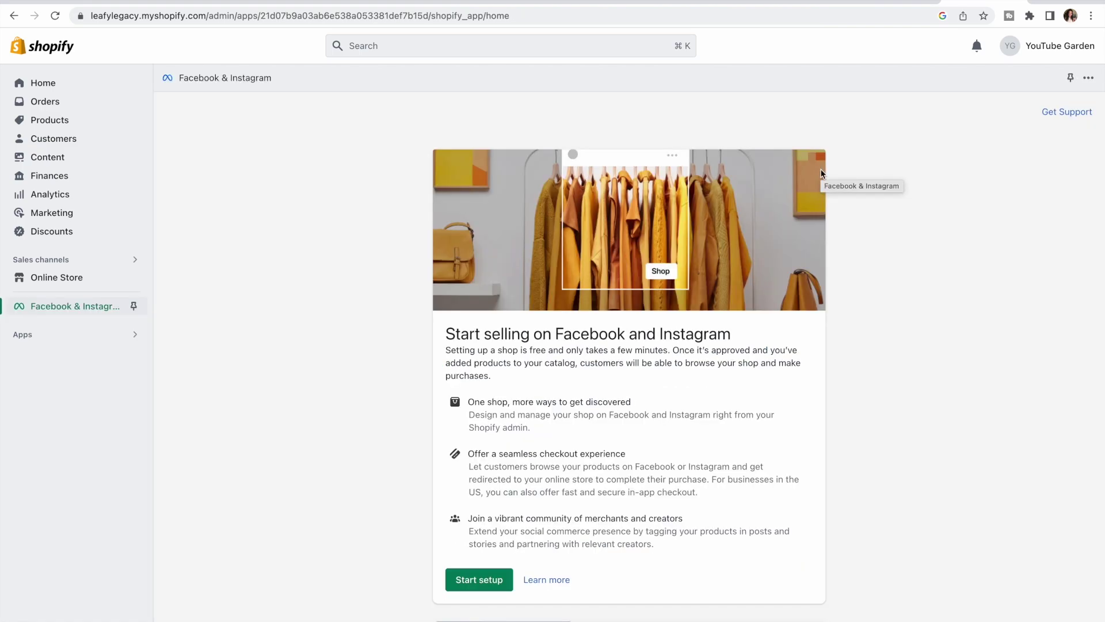
{"action": "scroll", "coordinate": [861, 317], "scroll_direction": "down", "scroll_amount": 2}
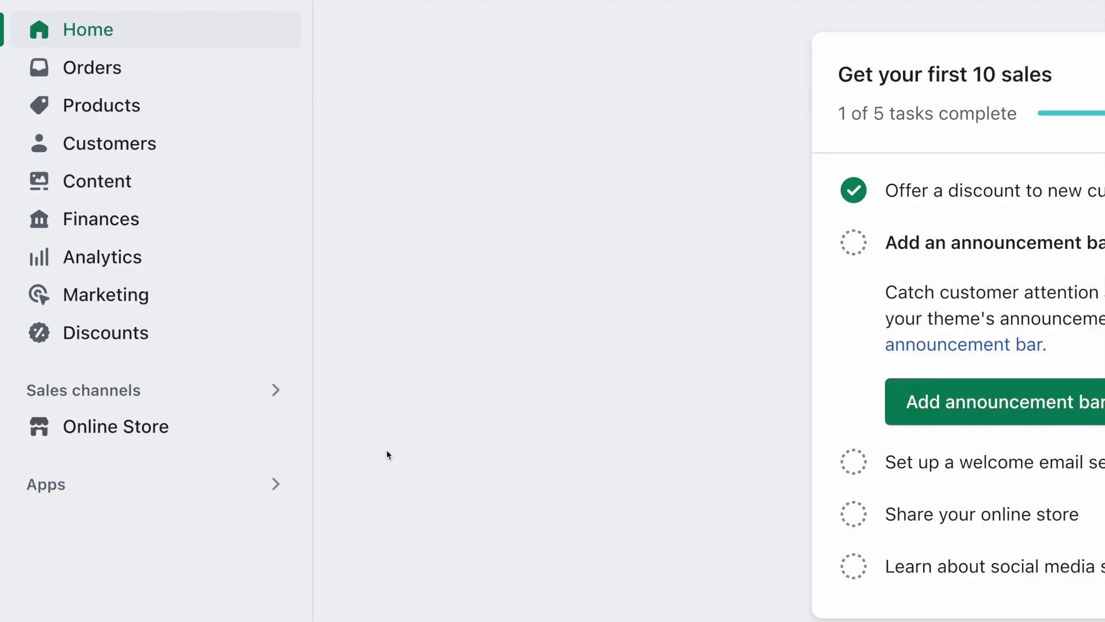
Step: Search the apps for Printify and start adding the Printify: Print on Demand app
{"action": "left_click", "coordinate": [111, 487]}
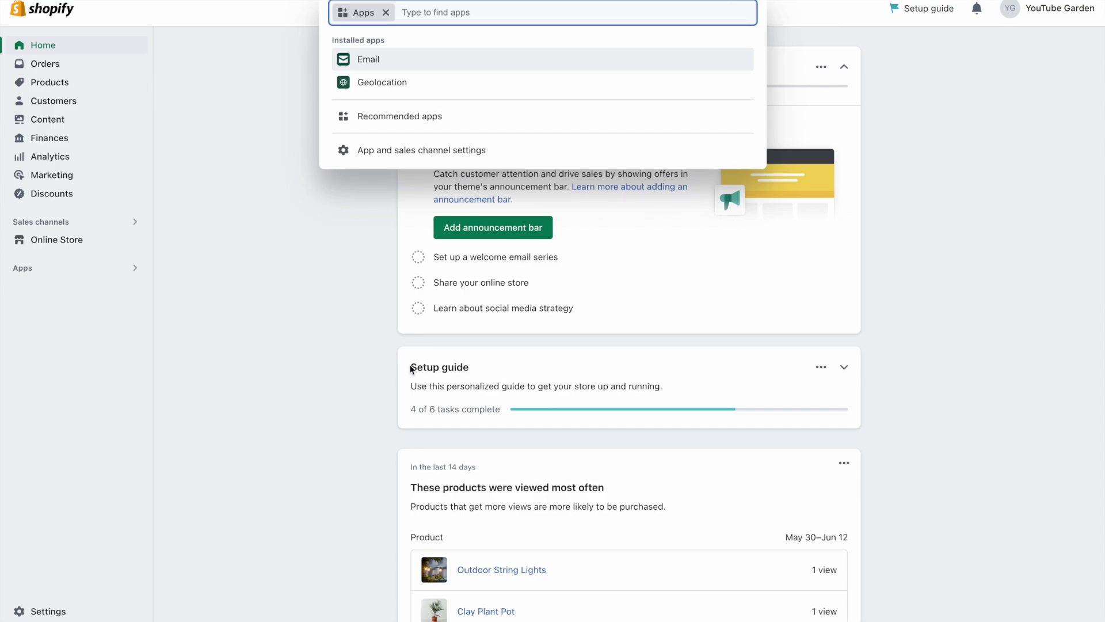
{"action": "type", "text": "Printify"}
{"action": "key", "text": "Return"}
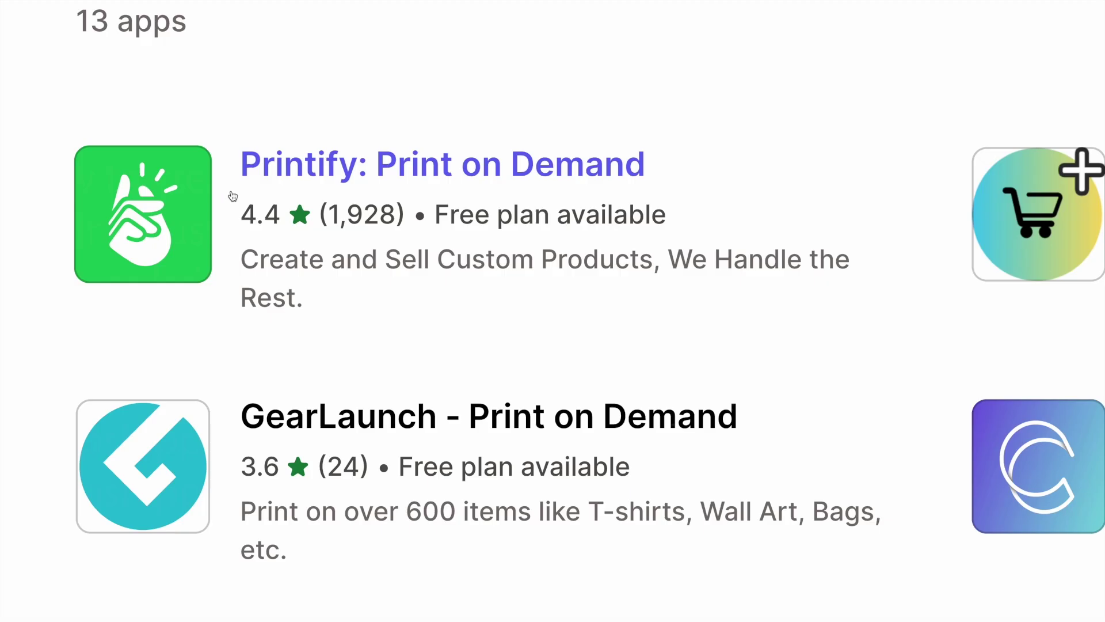
{"action": "left_click", "coordinate": [363, 176]}
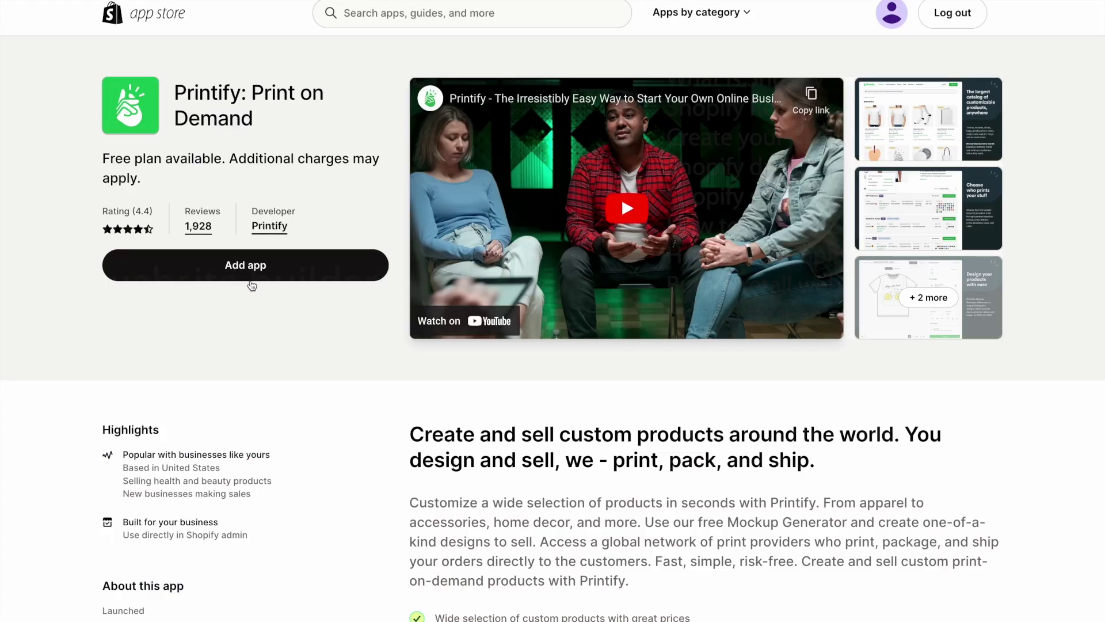
{"action": "left_click", "coordinate": [251, 282]}
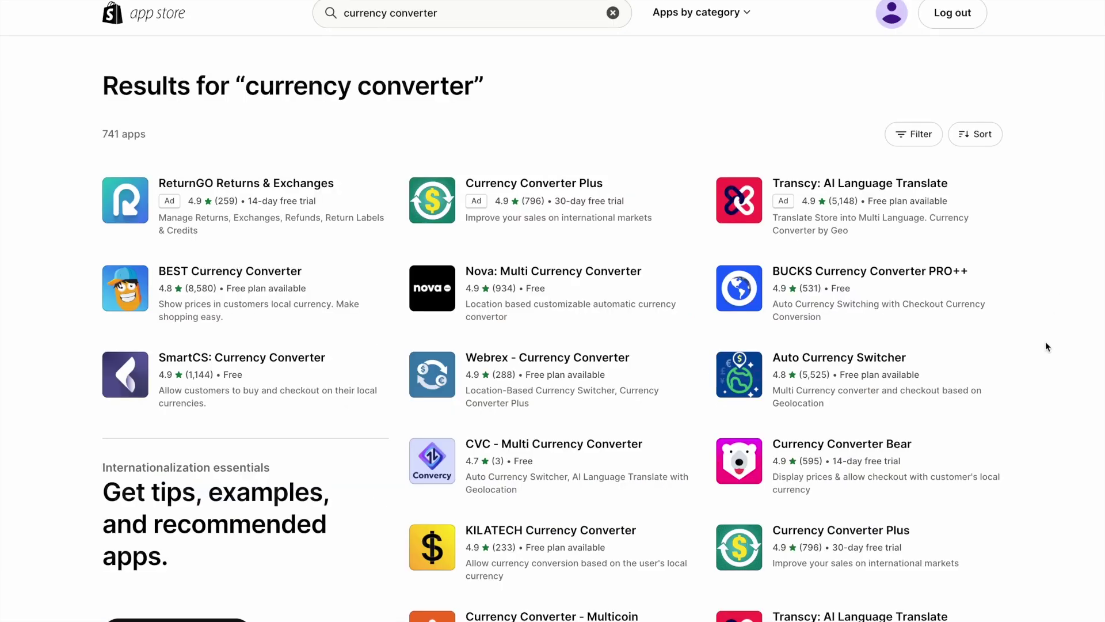
Step: Look through the currency converter apps in the Shopify App Store
{"action": "scroll", "coordinate": [1038, 358], "scroll_direction": "down", "scroll_amount": 4}
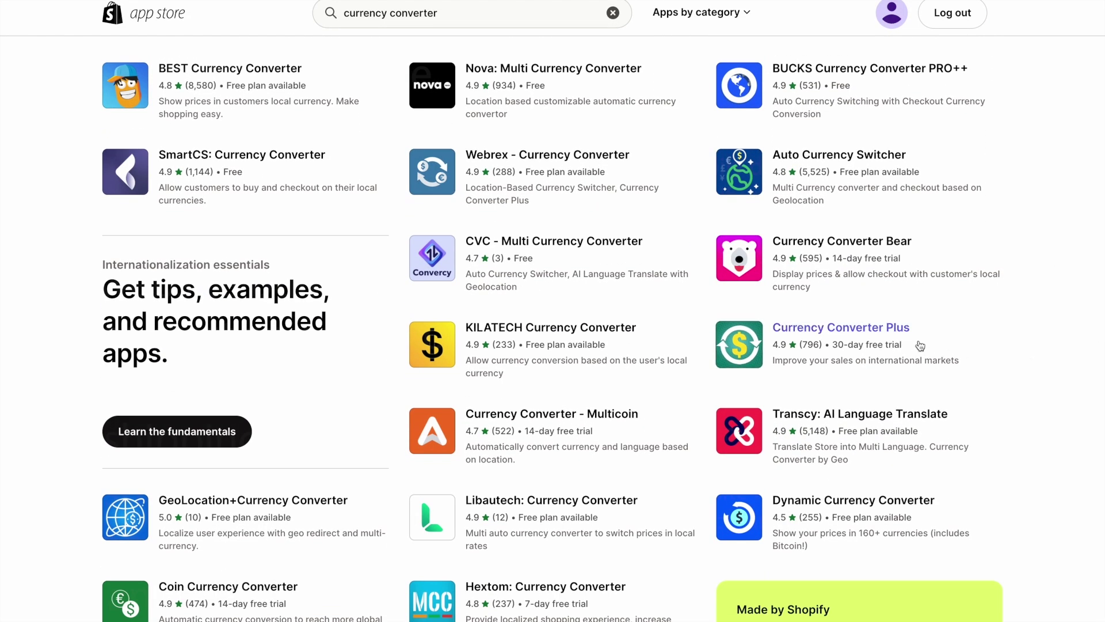
{"action": "left_click", "coordinate": [966, 361]}
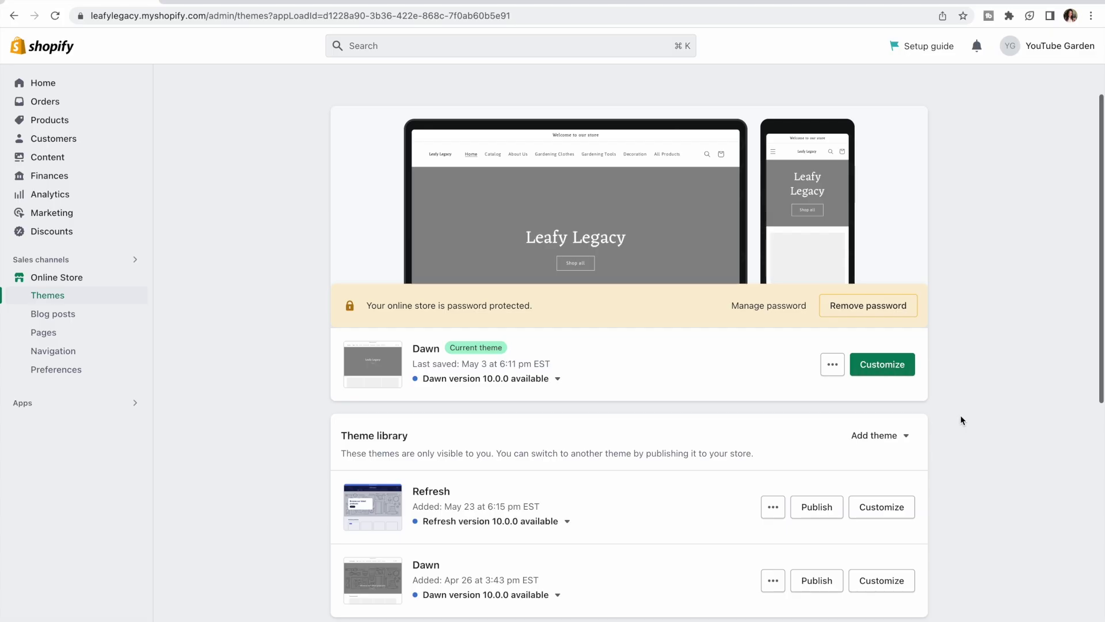
Step: Set the rich text heading on the Refresh theme's home page to "Welcome to this tutorial!"
{"action": "scroll", "coordinate": [960, 421], "scroll_direction": "down", "scroll_amount": 1}
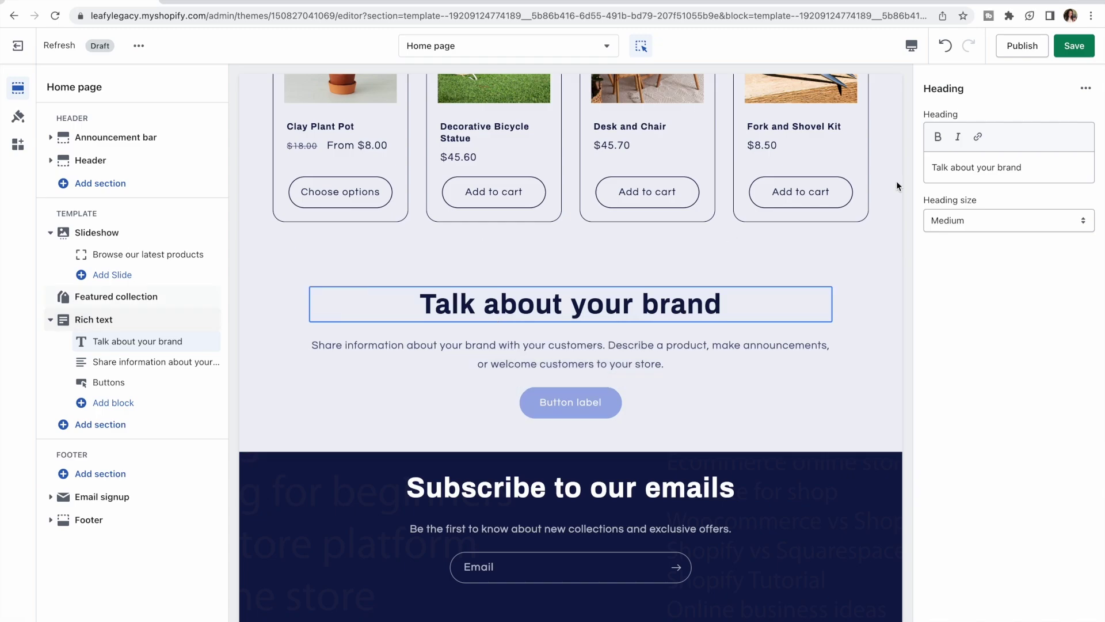
{"action": "left_click", "coordinate": [1036, 165]}
{"action": "key", "text": "ctrl+a"}
{"action": "type", "text": "Welcome to this tutorial!"}
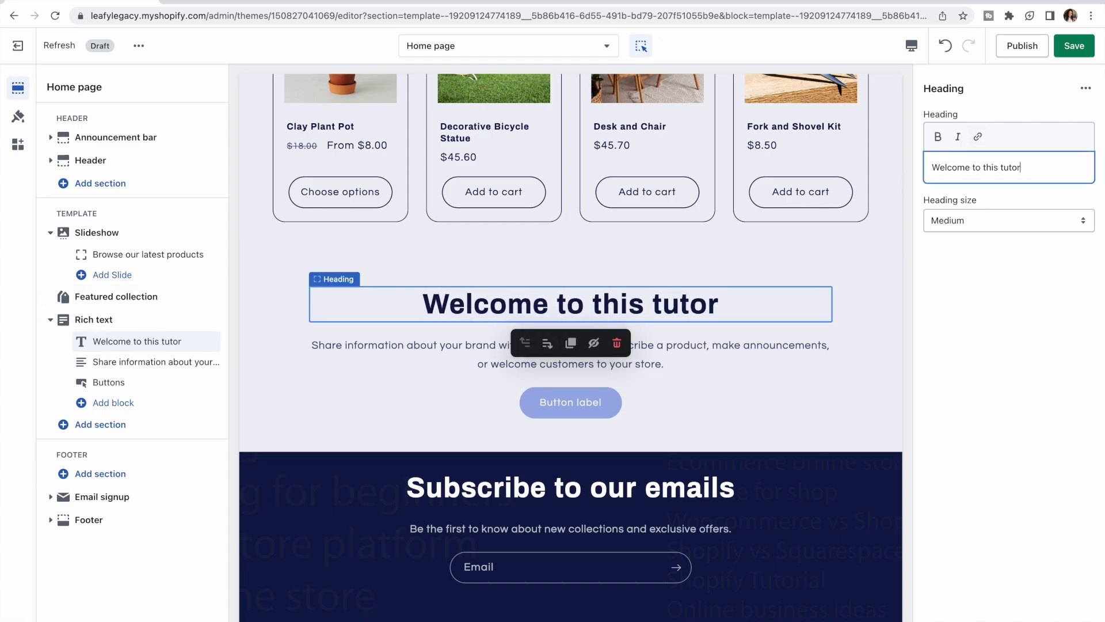
Step: Replace the description under the rich text heading with "Online store setup tutorial"
{"action": "left_click", "coordinate": [734, 358]}
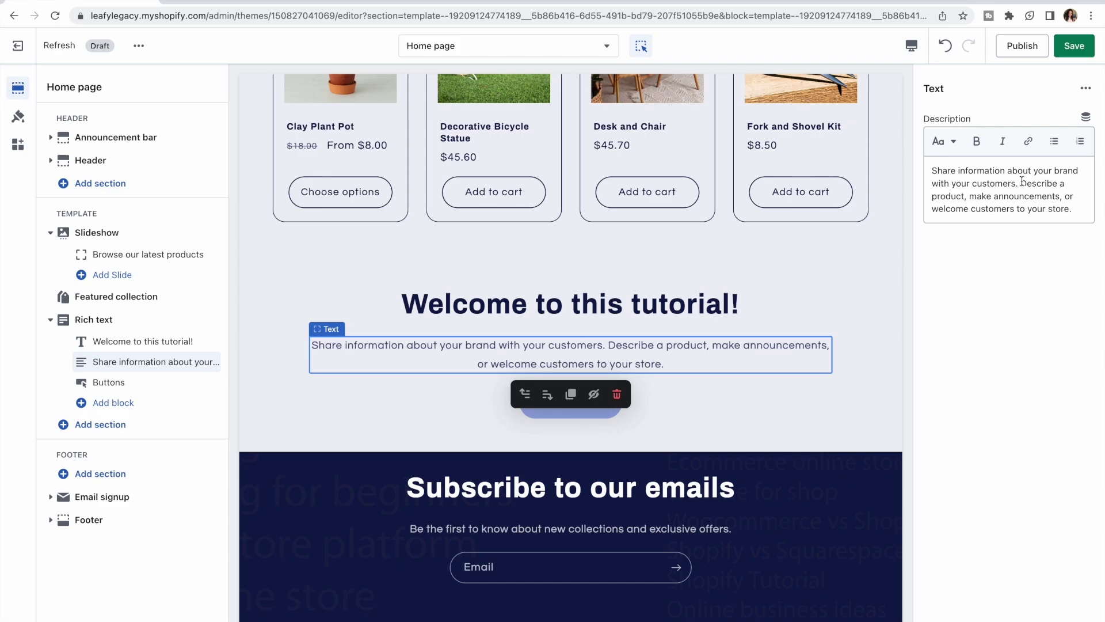
{"action": "left_click", "coordinate": [1007, 190]}
{"action": "key", "text": "ctrl+a"}
{"action": "type", "text": "Online store setup tutorial"}
Step: Move the Rich text section above Featured collection in the home page template
{"action": "left_click", "coordinate": [801, 395]}
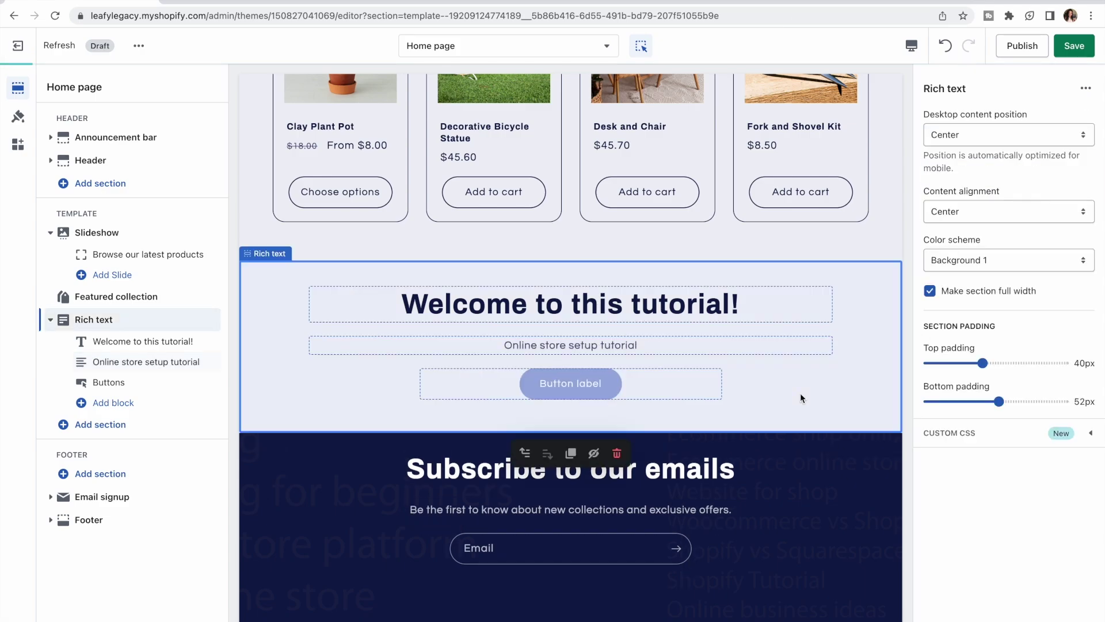
{"action": "left_click_drag", "start_coordinate": [214, 320], "coordinate": [218, 286]}
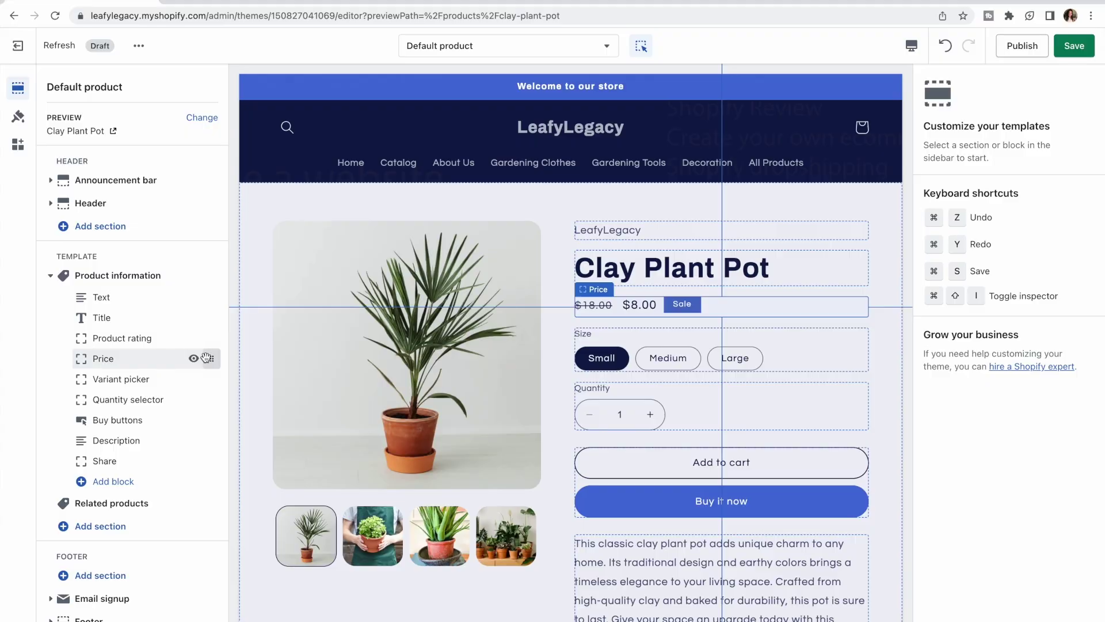
Step: Try repositioning the Price block within the product information of the default product template
{"action": "mouse_move", "coordinate": [206, 358]}
{"action": "left_mouse_down"}
{"action": "mouse_move", "coordinate": [217, 336]}
{"action": "mouse_move", "coordinate": [198, 316]}
{"action": "mouse_move", "coordinate": [217, 316]}
{"action": "mouse_move", "coordinate": [207, 358]}
{"action": "left_mouse_up"}
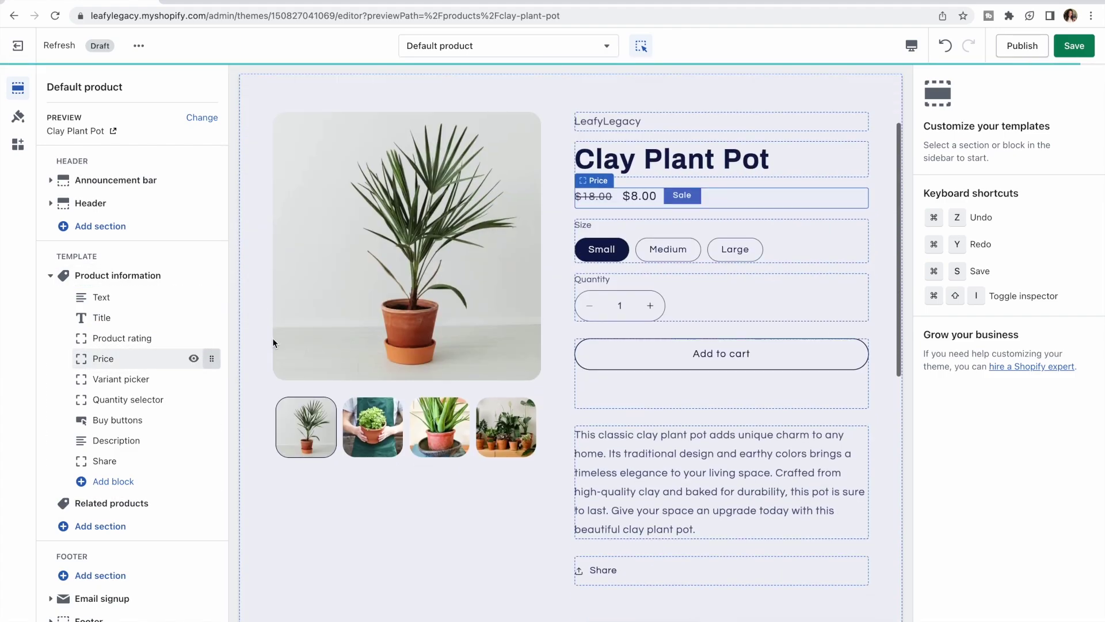
{"action": "scroll", "coordinate": [479, 302], "scroll_direction": "up", "scroll_amount": 3}
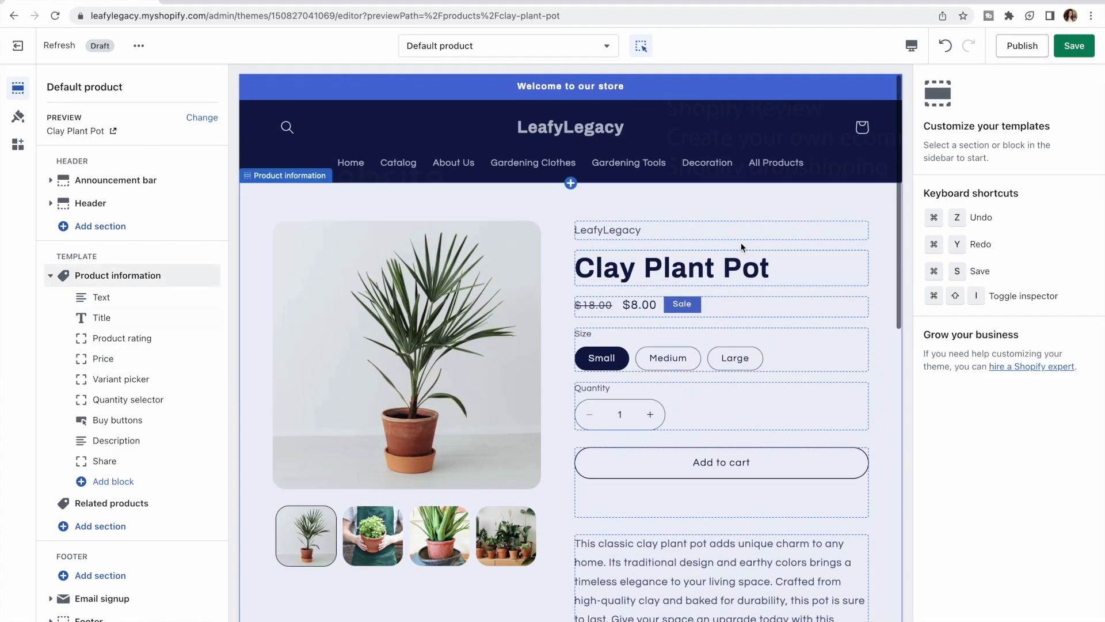
Step: Preview the Clay Plant Pot product page in the mobile layout and look through its full length
{"action": "left_click", "coordinate": [913, 46]}
{"action": "left_click", "coordinate": [943, 80]}
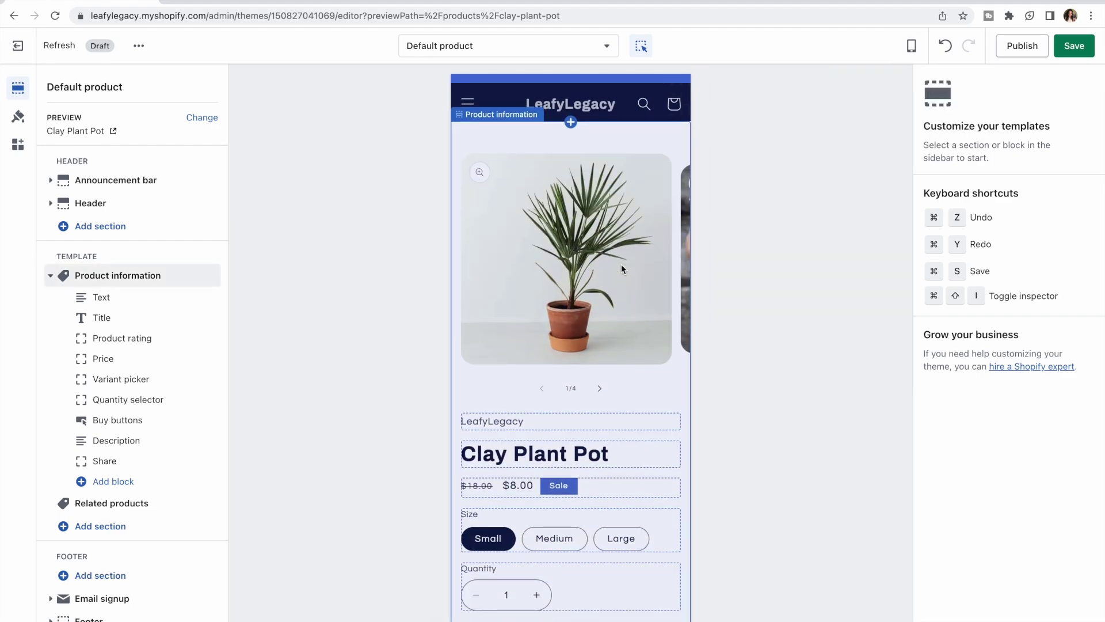
{"action": "scroll", "coordinate": [620, 264], "scroll_direction": "down", "scroll_amount": 15}
{"action": "scroll", "coordinate": [621, 264], "scroll_direction": "up", "scroll_amount": 12}
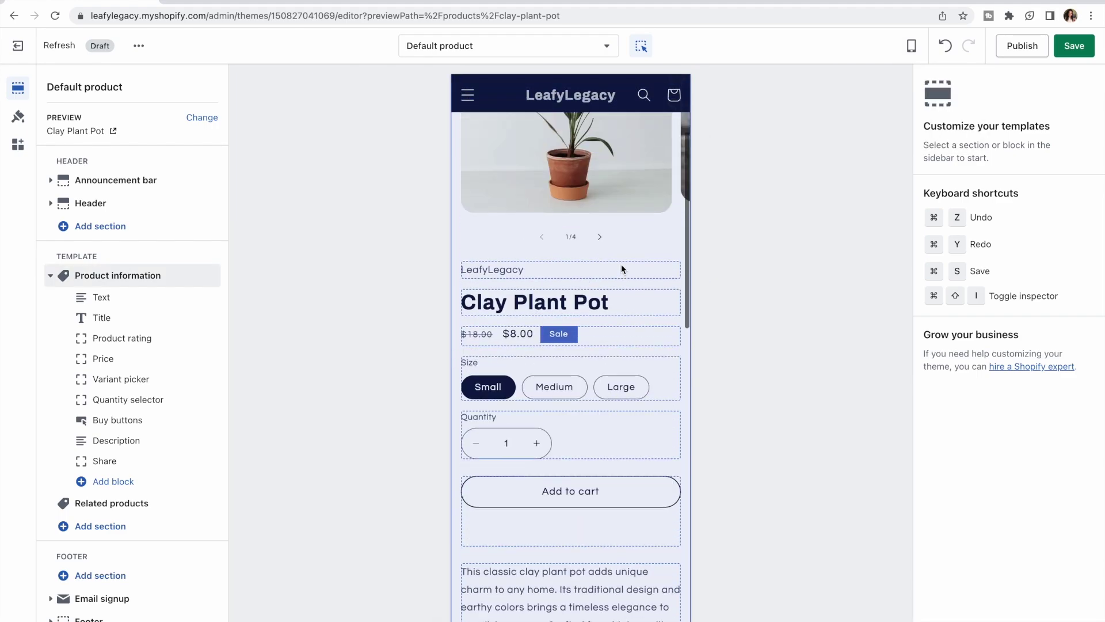
{"action": "scroll", "coordinate": [621, 265], "scroll_direction": "up", "scroll_amount": 3}
Step: Preview the Clay Plant Pot product page in fullscreen and mobile layouts, then return the preview to the desktop layout
{"action": "left_click", "coordinate": [912, 46]}
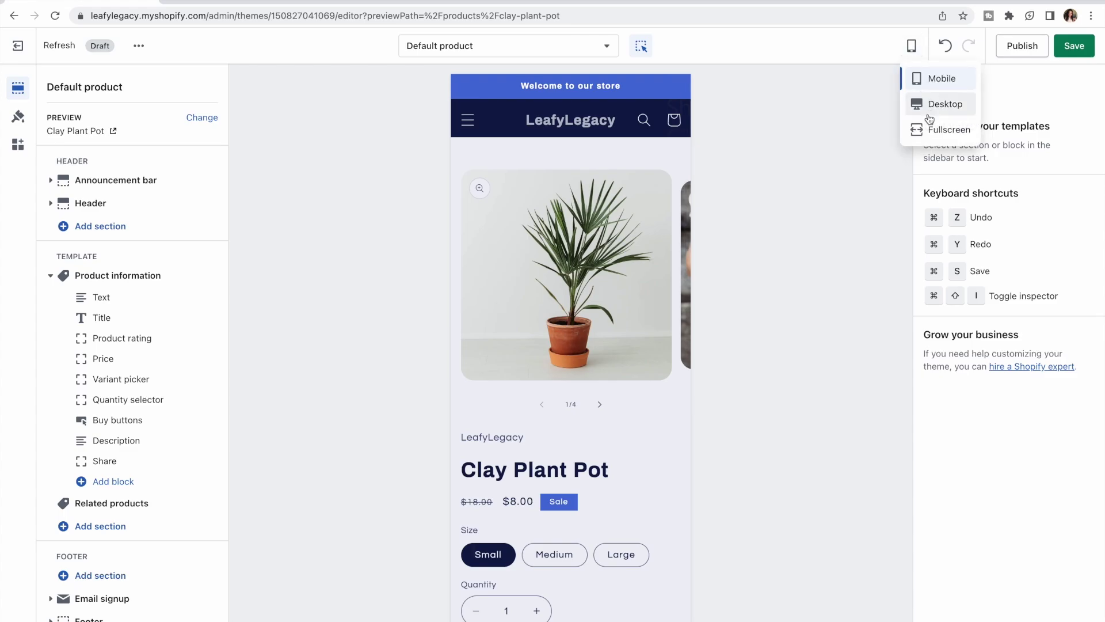
{"action": "left_click", "coordinate": [936, 127]}
{"action": "left_click", "coordinate": [912, 46]}
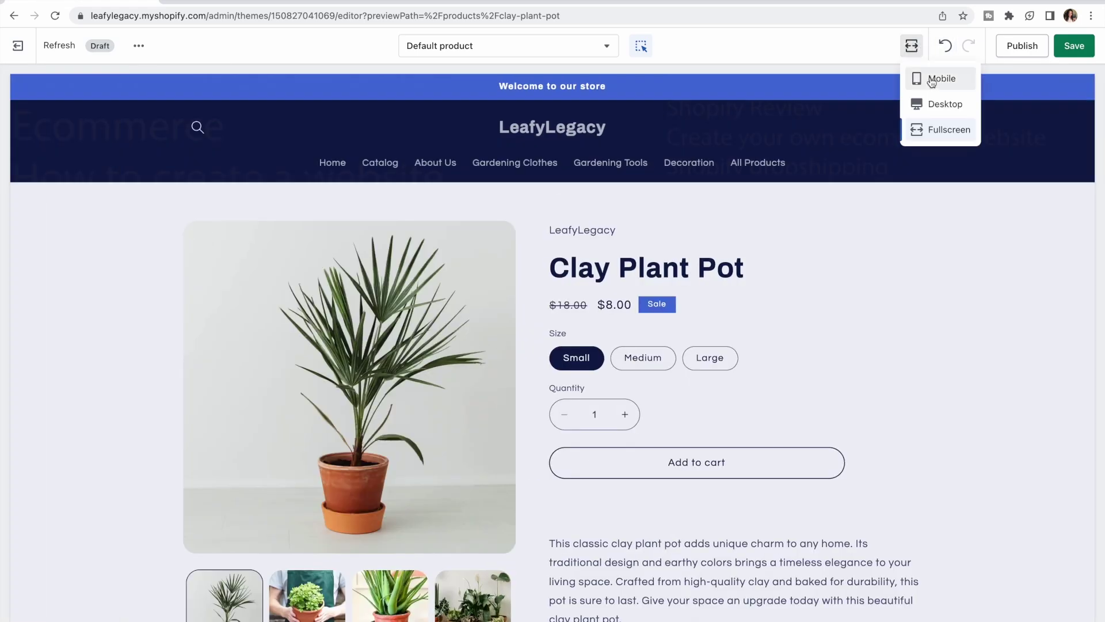
{"action": "left_click", "coordinate": [932, 79]}
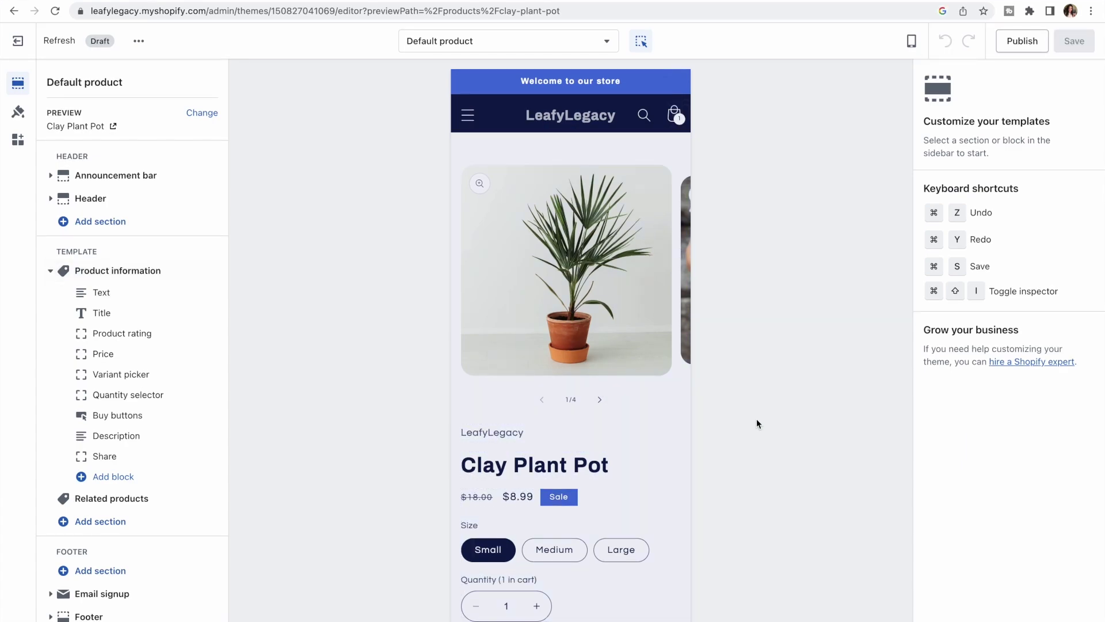
{"action": "scroll", "coordinate": [598, 472], "scroll_direction": "down", "scroll_amount": 8}
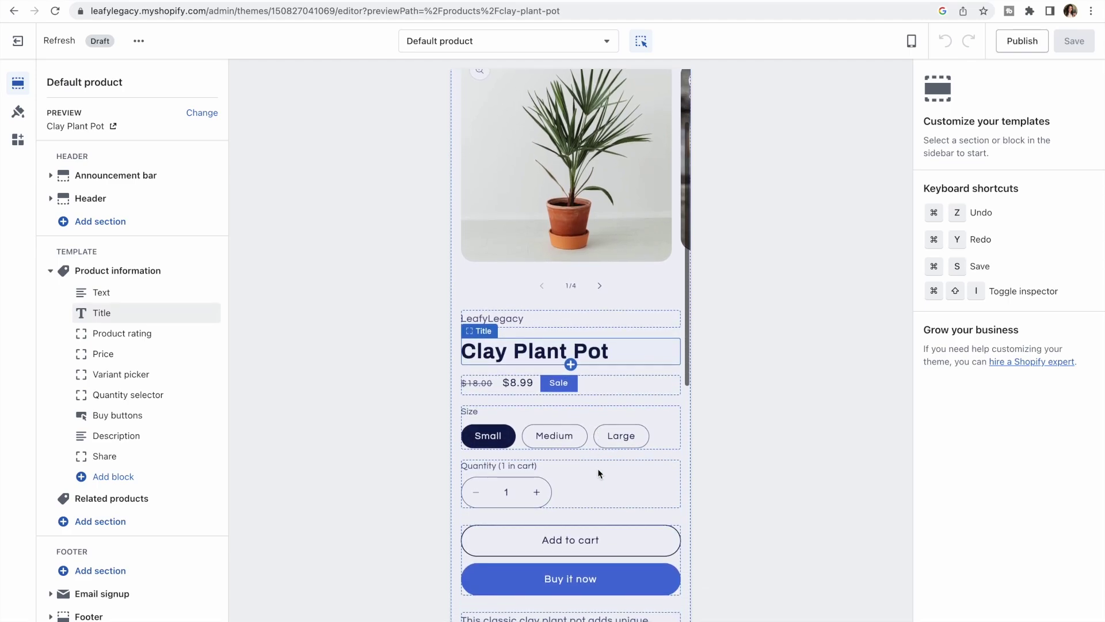
{"action": "scroll", "coordinate": [598, 470], "scroll_direction": "down", "scroll_amount": 5}
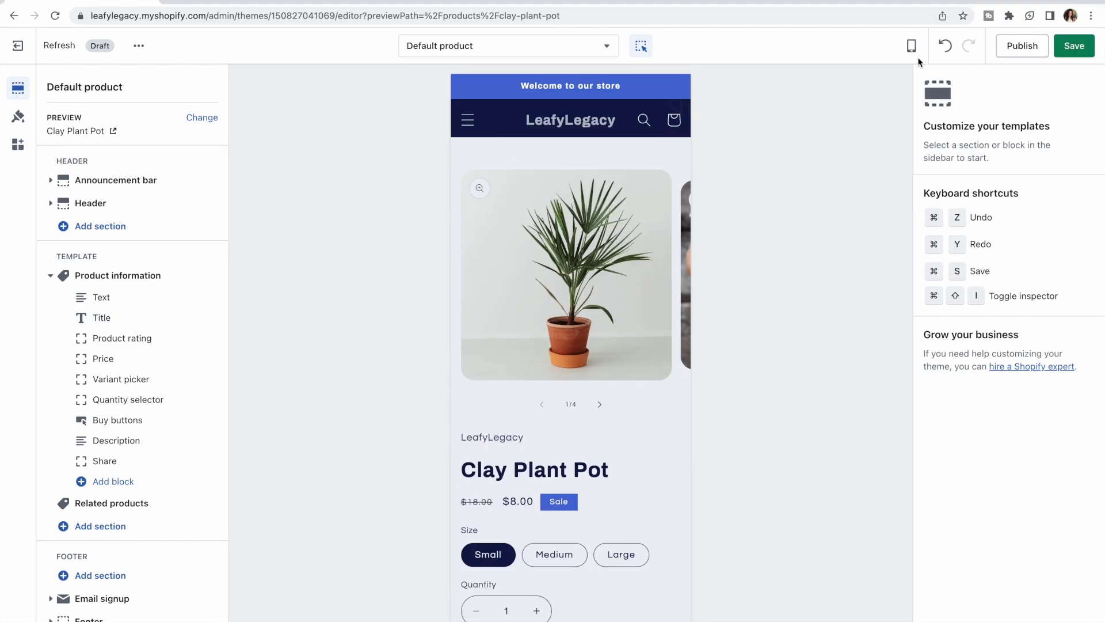
{"action": "left_click", "coordinate": [913, 46]}
{"action": "left_click", "coordinate": [942, 103]}
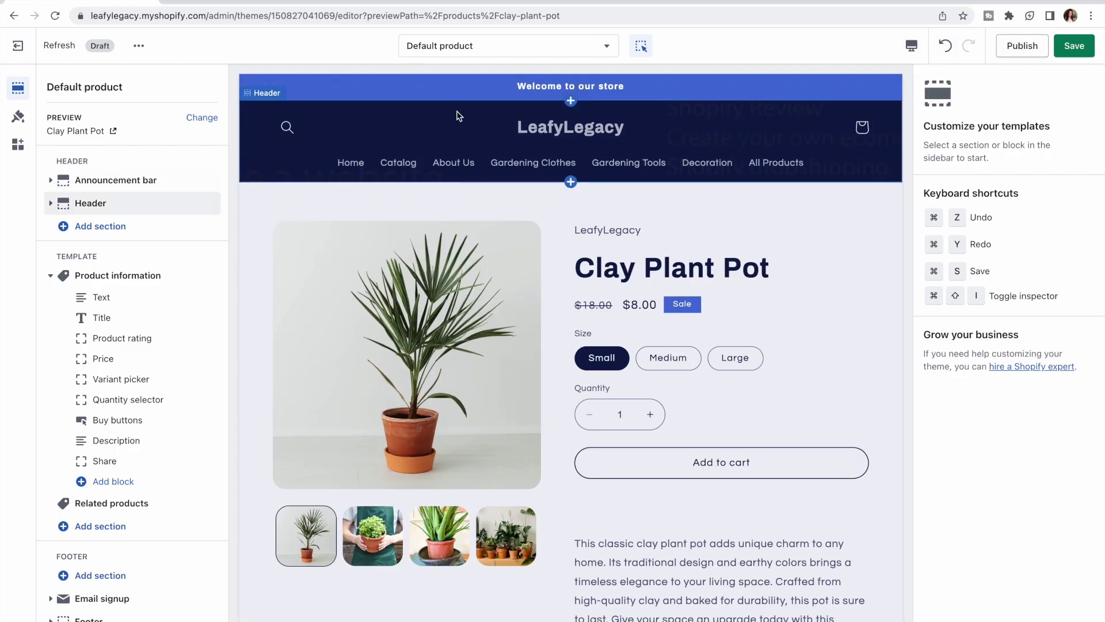
Step: Leave the theme editor and look through the store settings for shipping, locations, taxes, markets, checkout, domains, and apps and sales channels
{"action": "left_click", "coordinate": [28, 58]}
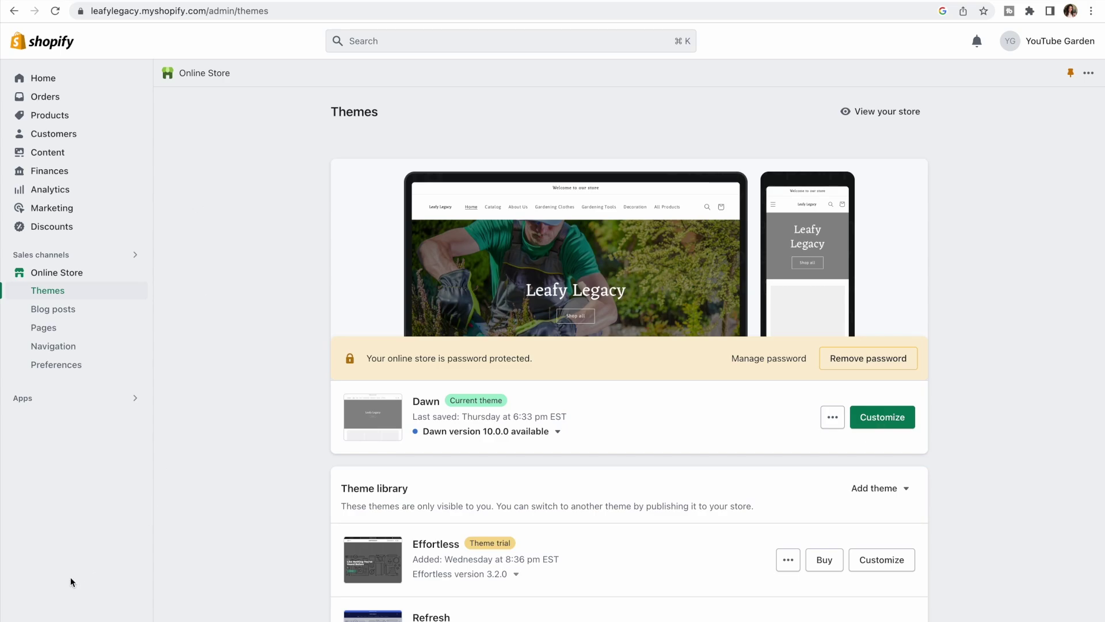
{"action": "left_click", "coordinate": [43, 619]}
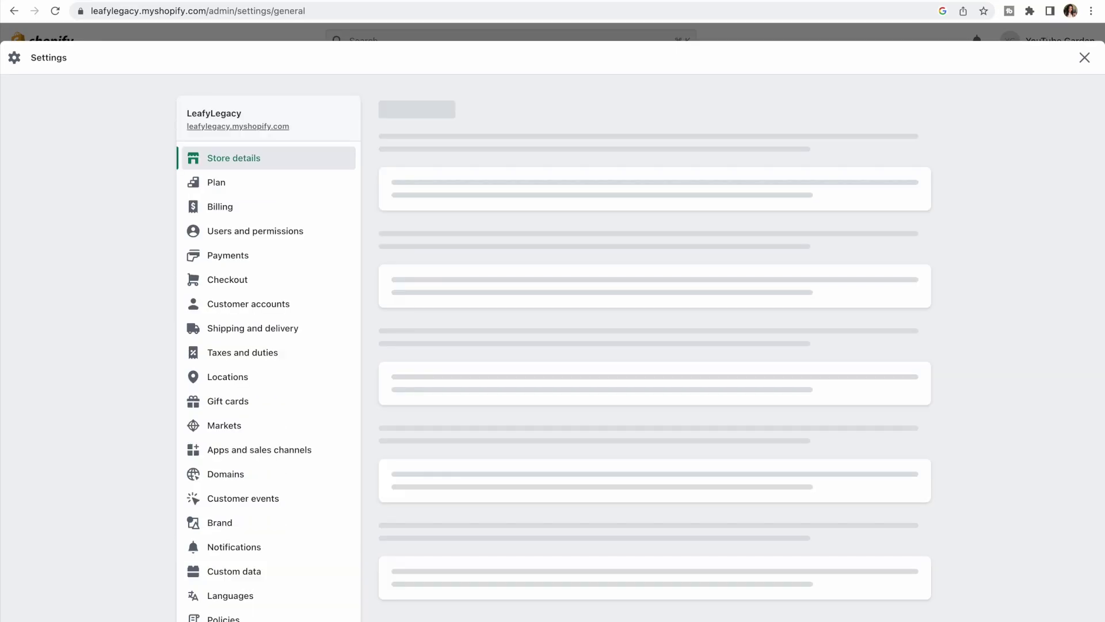
{"action": "left_click", "coordinate": [253, 328]}
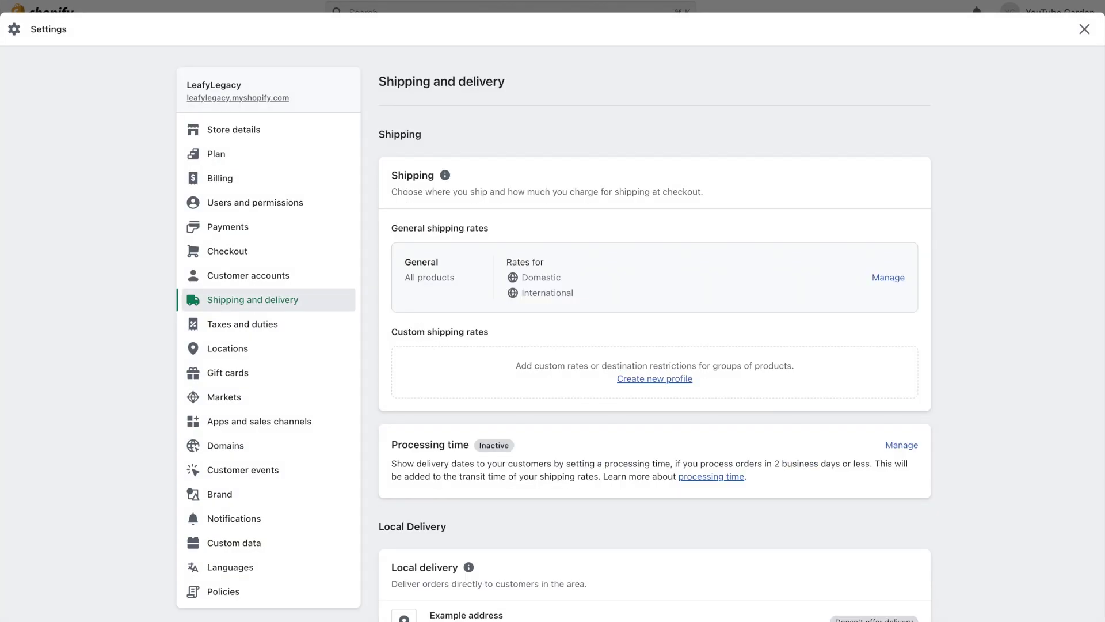
{"action": "left_click", "coordinate": [227, 349]}
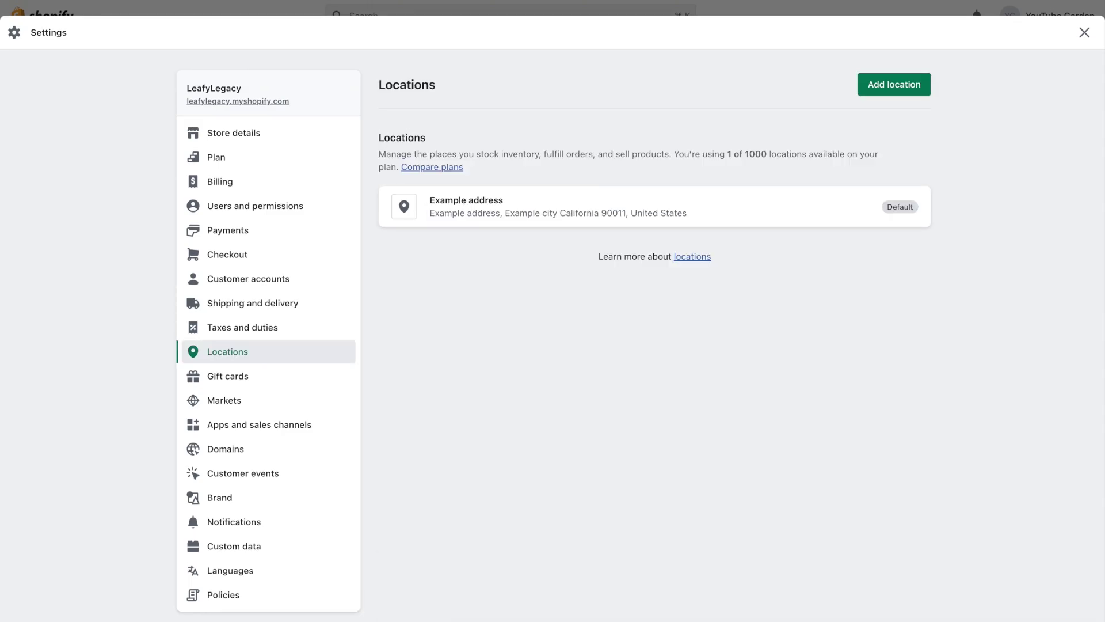
{"action": "left_click", "coordinate": [243, 327]}
{"action": "left_click", "coordinate": [223, 400]}
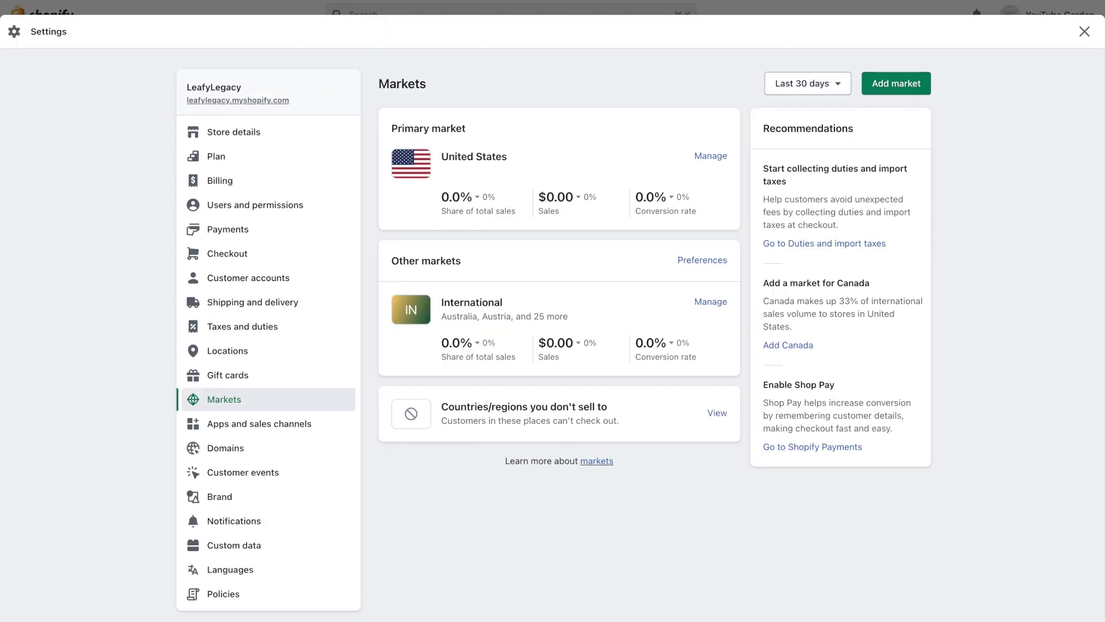
{"action": "left_click", "coordinate": [227, 253]}
{"action": "left_click", "coordinate": [225, 445]}
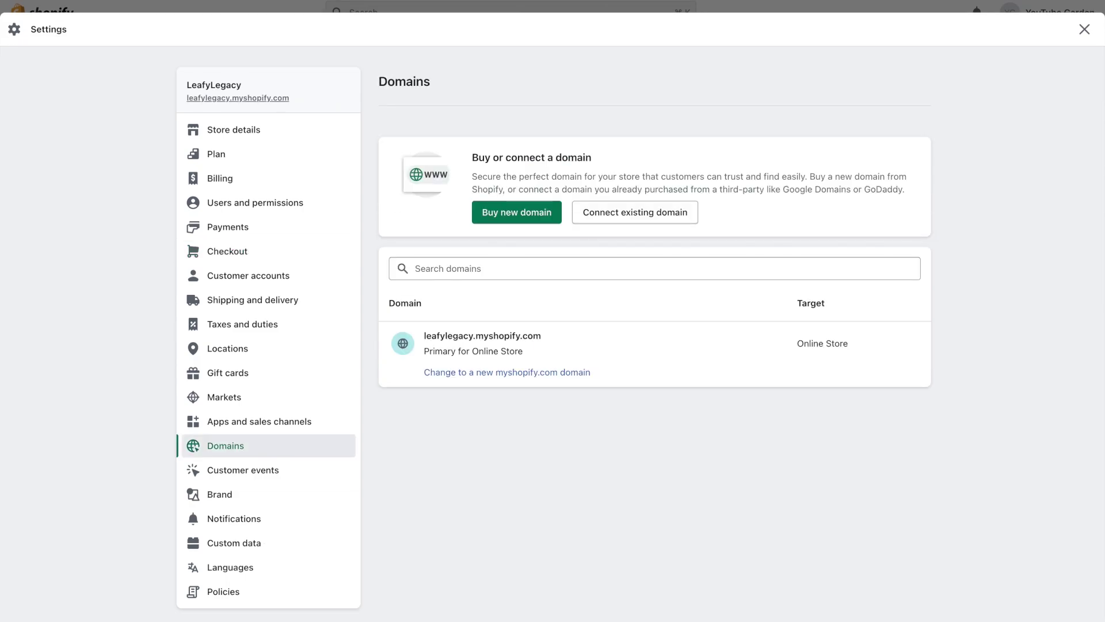
{"action": "left_click", "coordinate": [259, 421]}
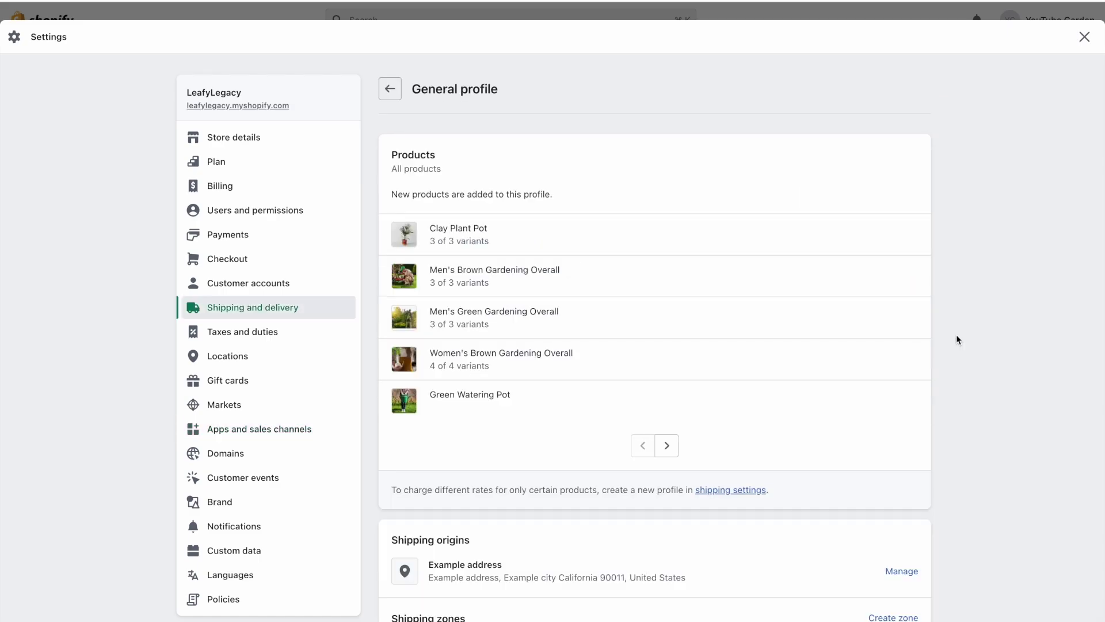
Step: Review the General shipping profile's products, shipping origins, and domestic and international rates
{"action": "scroll", "coordinate": [956, 337], "scroll_direction": "down", "scroll_amount": 5}
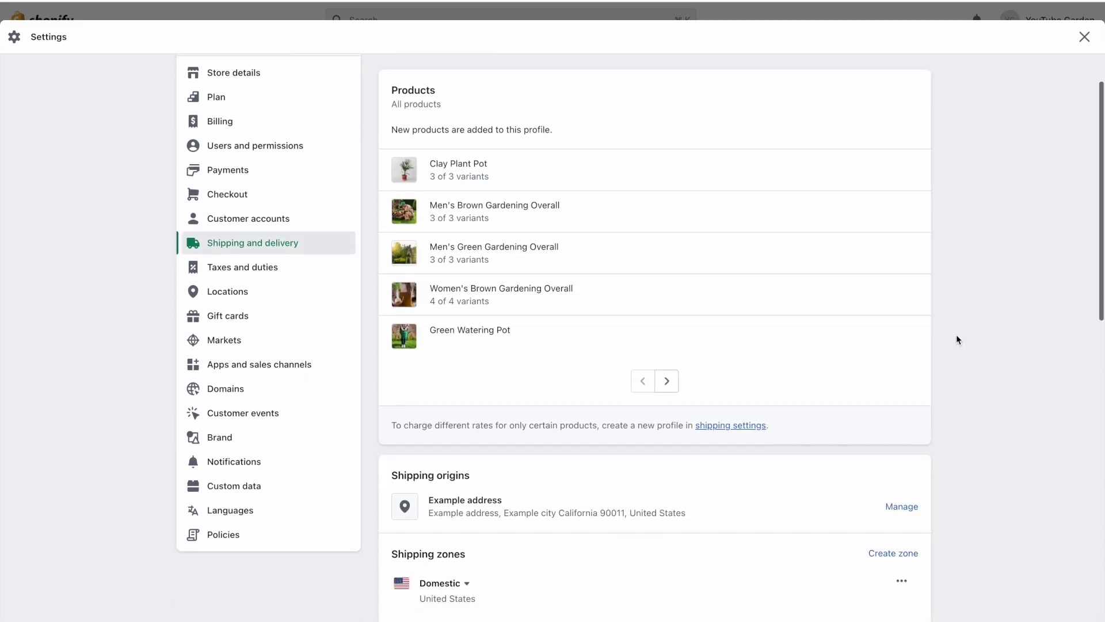
{"action": "scroll", "coordinate": [957, 339], "scroll_direction": "down", "scroll_amount": 4}
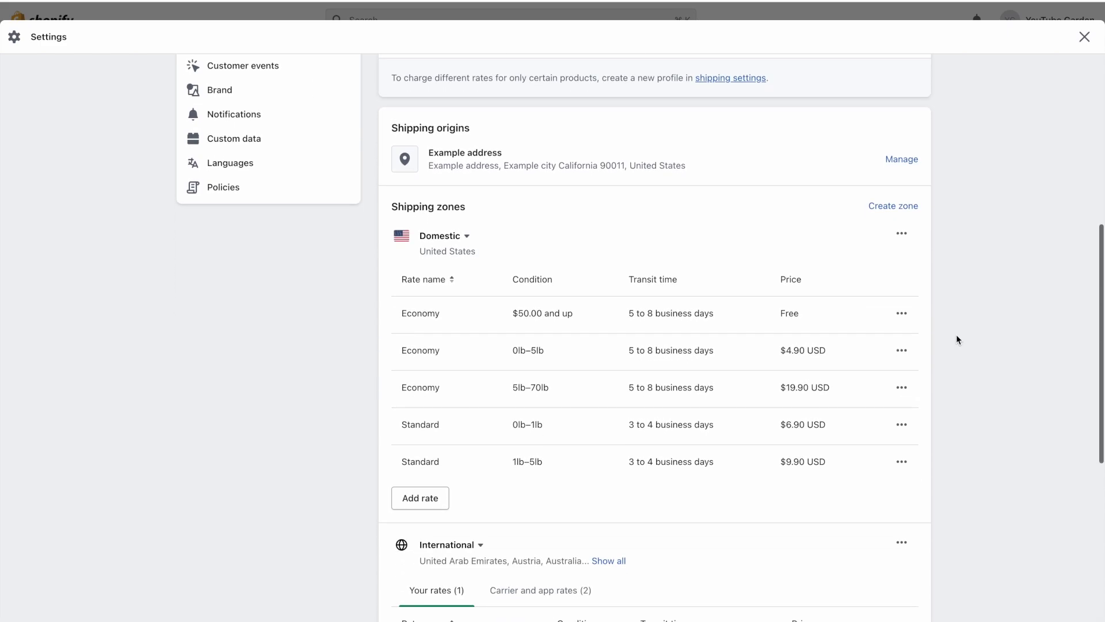
{"action": "scroll", "coordinate": [957, 339], "scroll_direction": "down", "scroll_amount": 3}
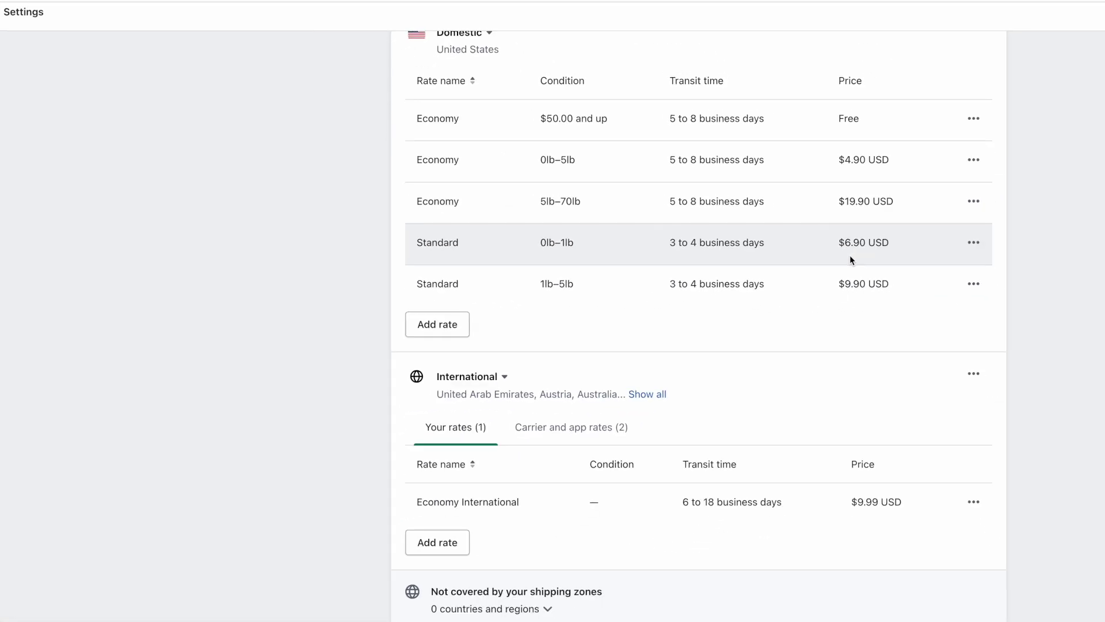
{"action": "scroll", "coordinate": [981, 398], "scroll_direction": "down", "scroll_amount": 5}
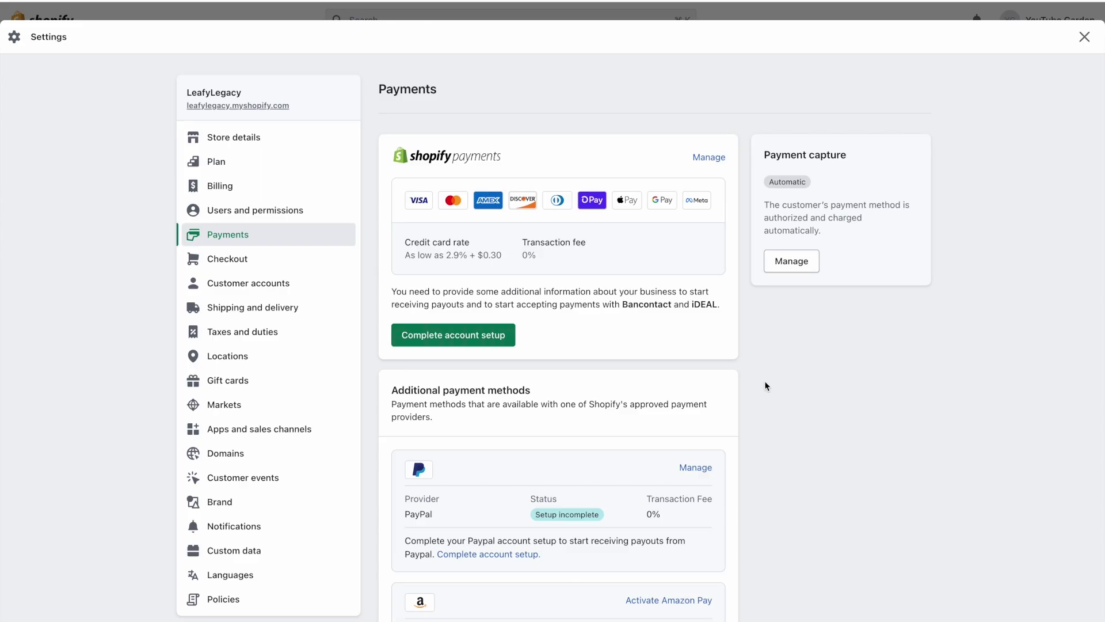
Step: Review the providers in the Payments settings and open the options for adding payment methods
{"action": "scroll", "coordinate": [765, 383], "scroll_direction": "down", "scroll_amount": 1}
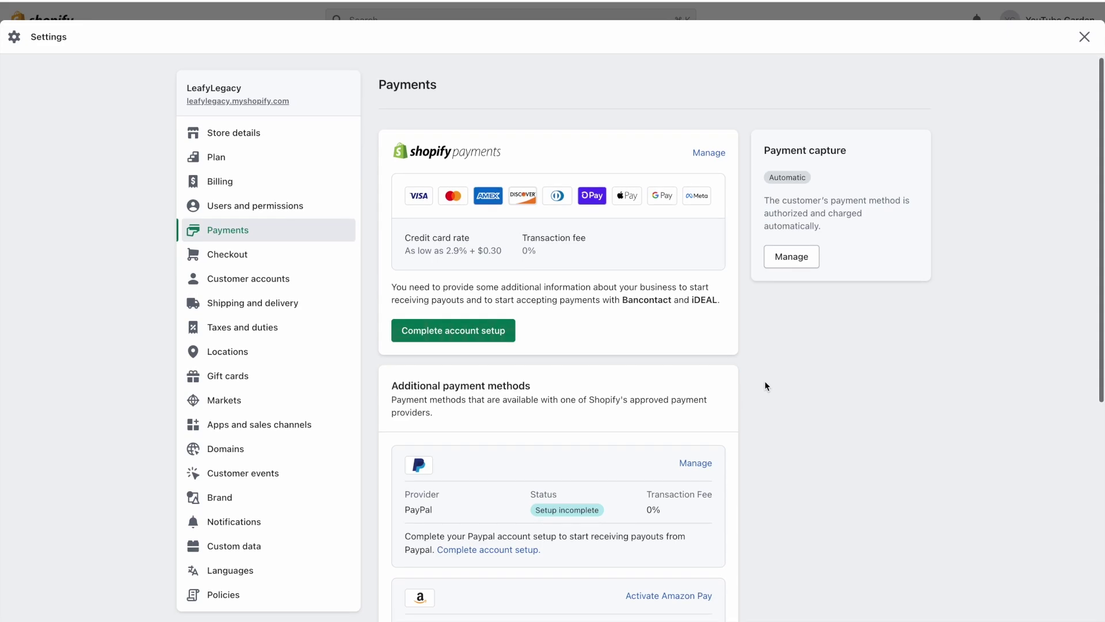
{"action": "scroll", "coordinate": [765, 383], "scroll_direction": "down", "scroll_amount": 3}
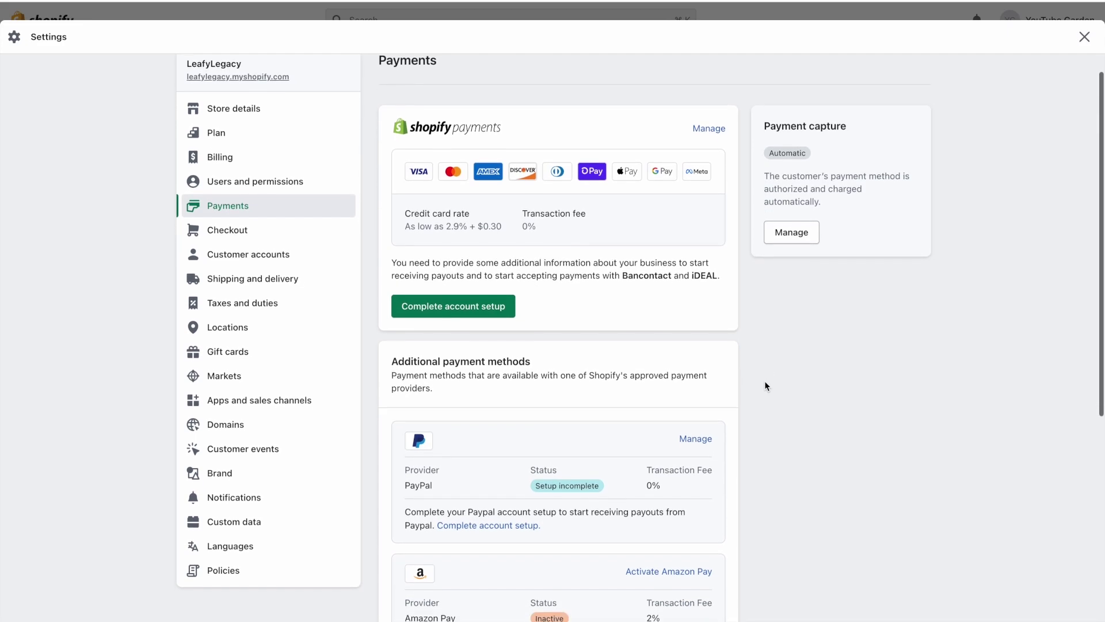
{"action": "scroll", "coordinate": [764, 381], "scroll_direction": "down", "scroll_amount": 2}
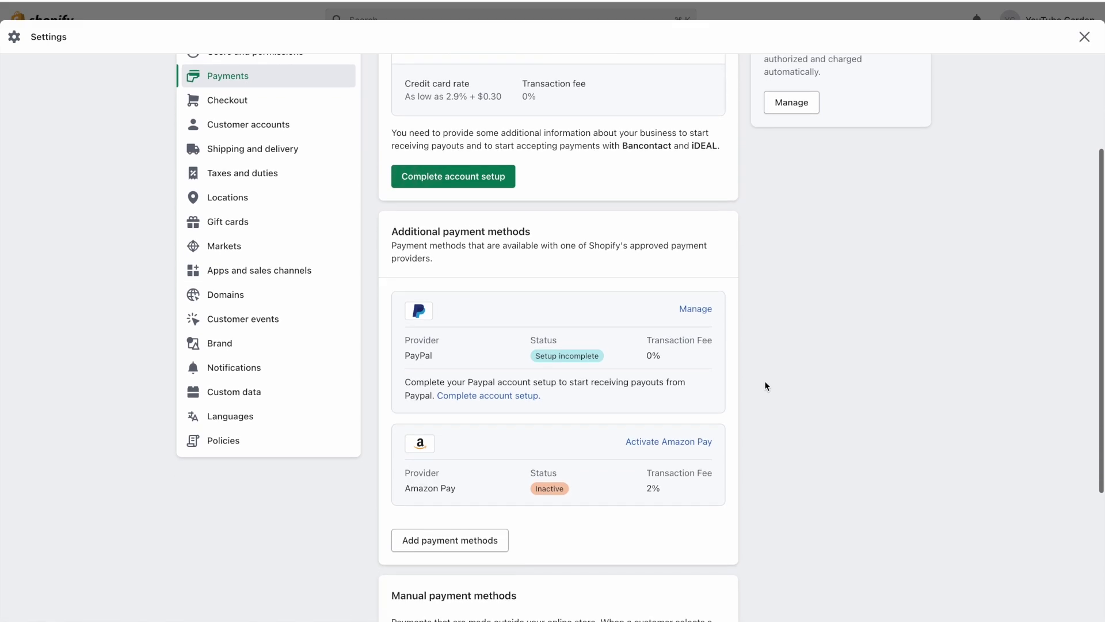
{"action": "left_click", "coordinate": [450, 540]}
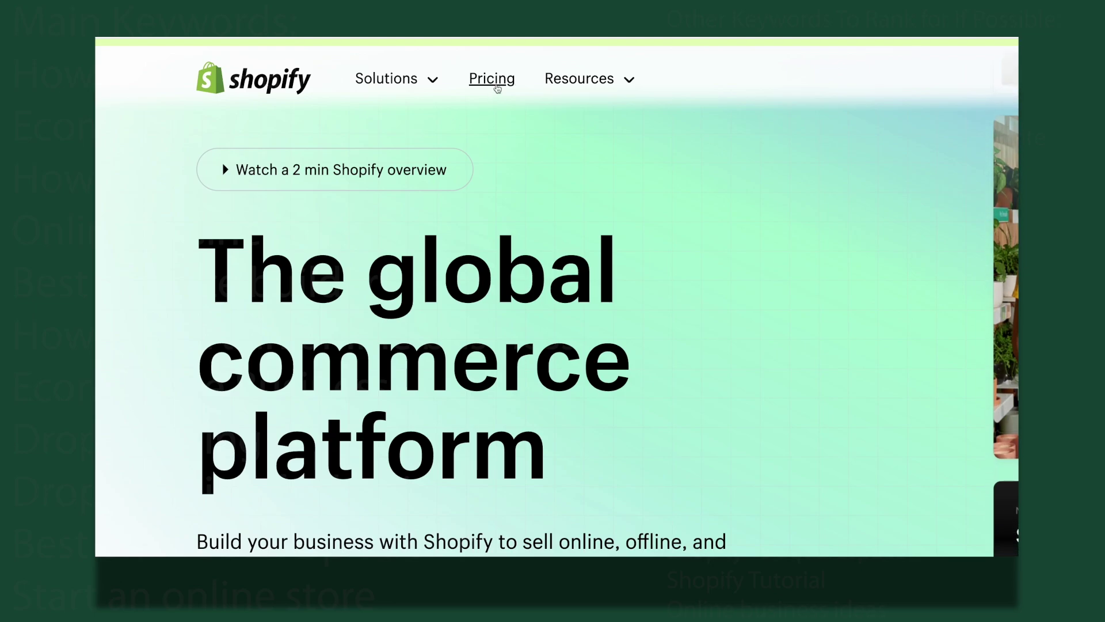
Step: Open the Shopify website's pricing page and compare the monthly Basic, Shopify and Advanced plans and the alternative solutions, highlighting the Basic price
{"action": "left_click", "coordinate": [483, 109]}
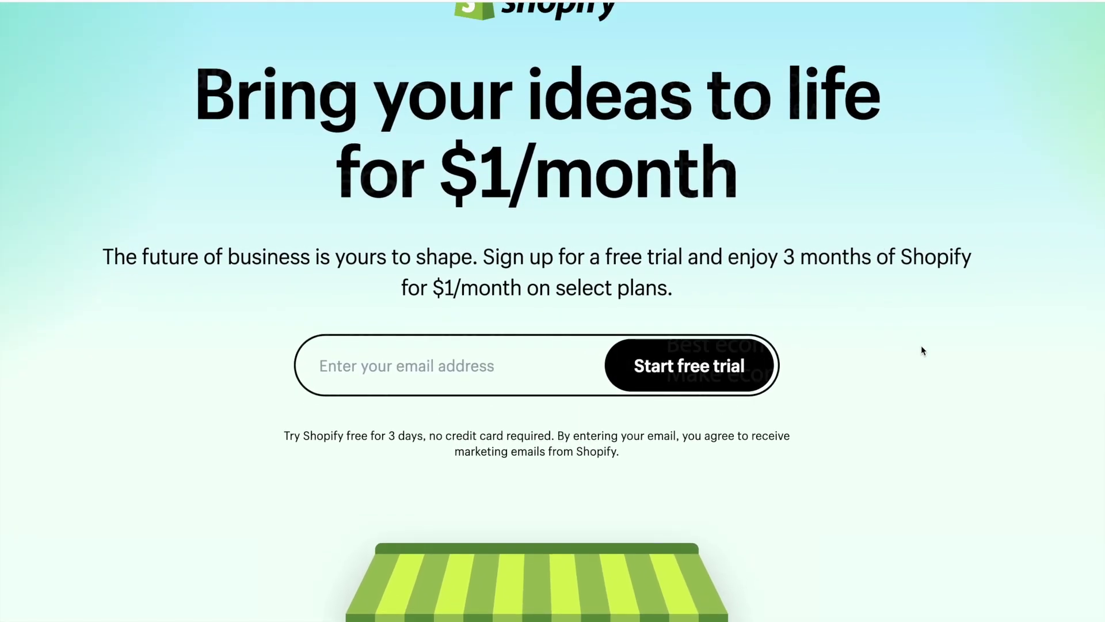
{"action": "scroll", "coordinate": [921, 345], "scroll_direction": "up", "scroll_amount": 1}
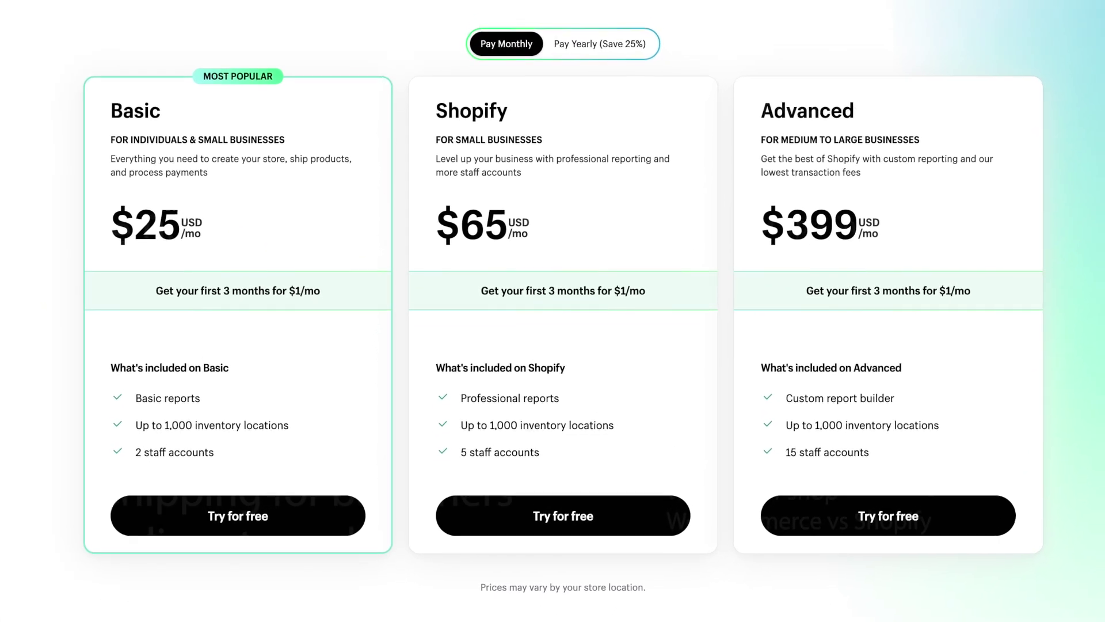
{"action": "scroll", "coordinate": [1018, 326], "scroll_direction": "down", "scroll_amount": 15}
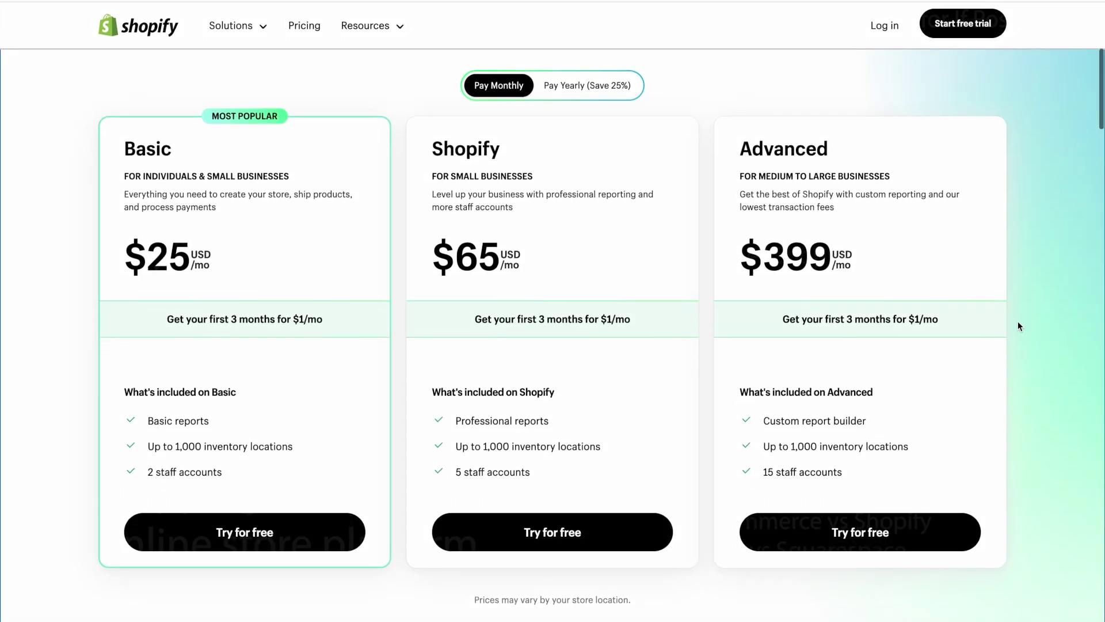
{"action": "scroll", "coordinate": [1018, 326], "scroll_direction": "up", "scroll_amount": 10}
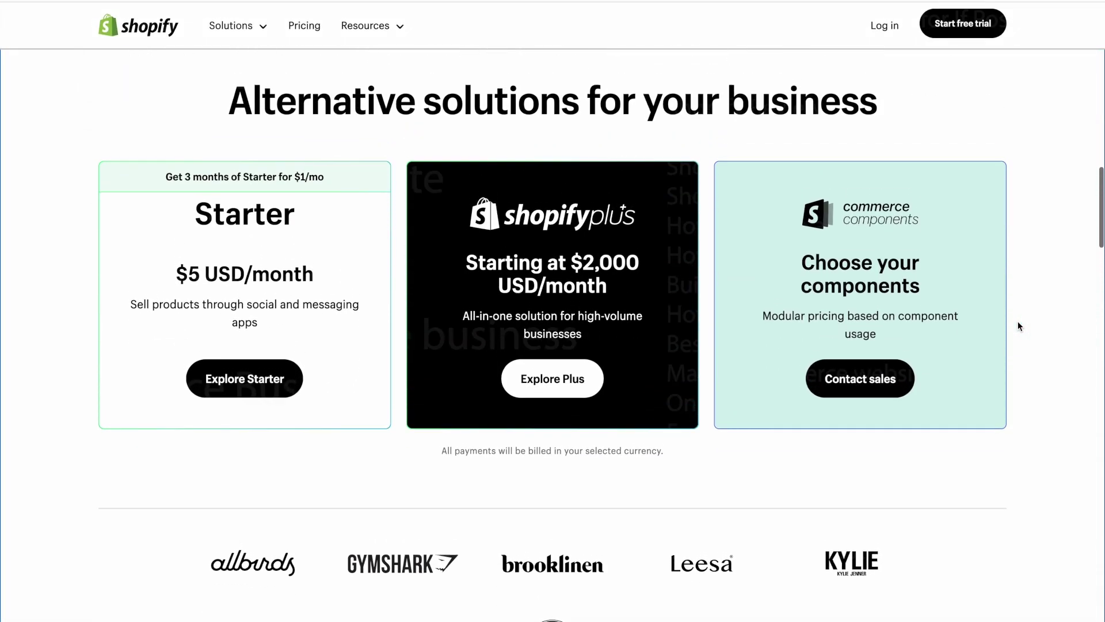
{"action": "scroll", "coordinate": [1018, 326], "scroll_direction": "up", "scroll_amount": 6}
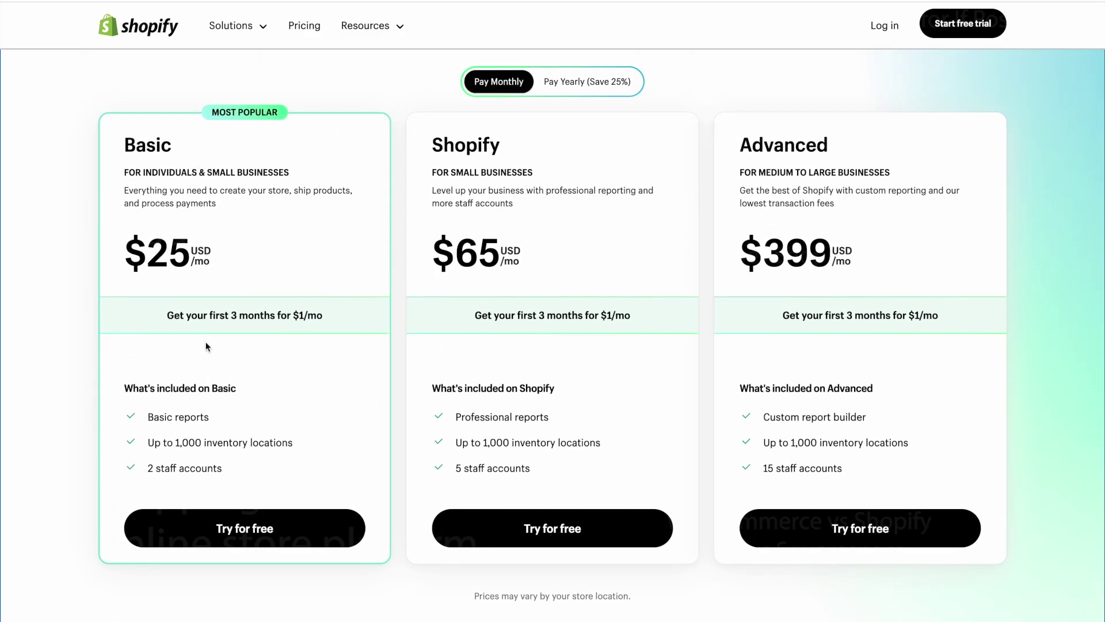
{"action": "left_click_drag", "start_coordinate": [192, 260], "coordinate": [94, 262]}
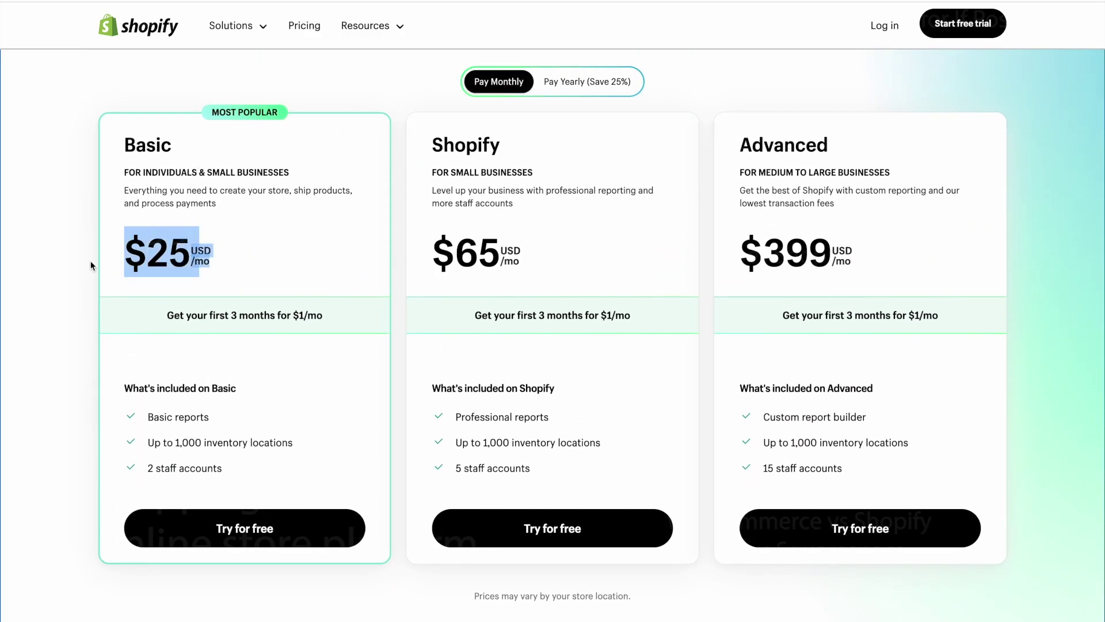
{"action": "left_click", "coordinate": [259, 254]}
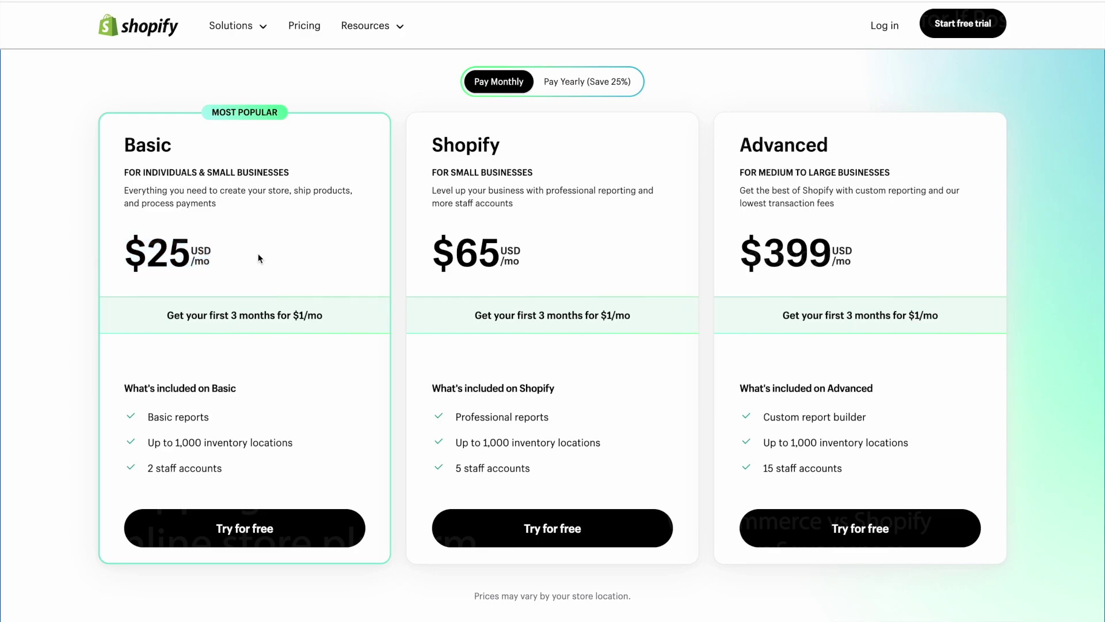